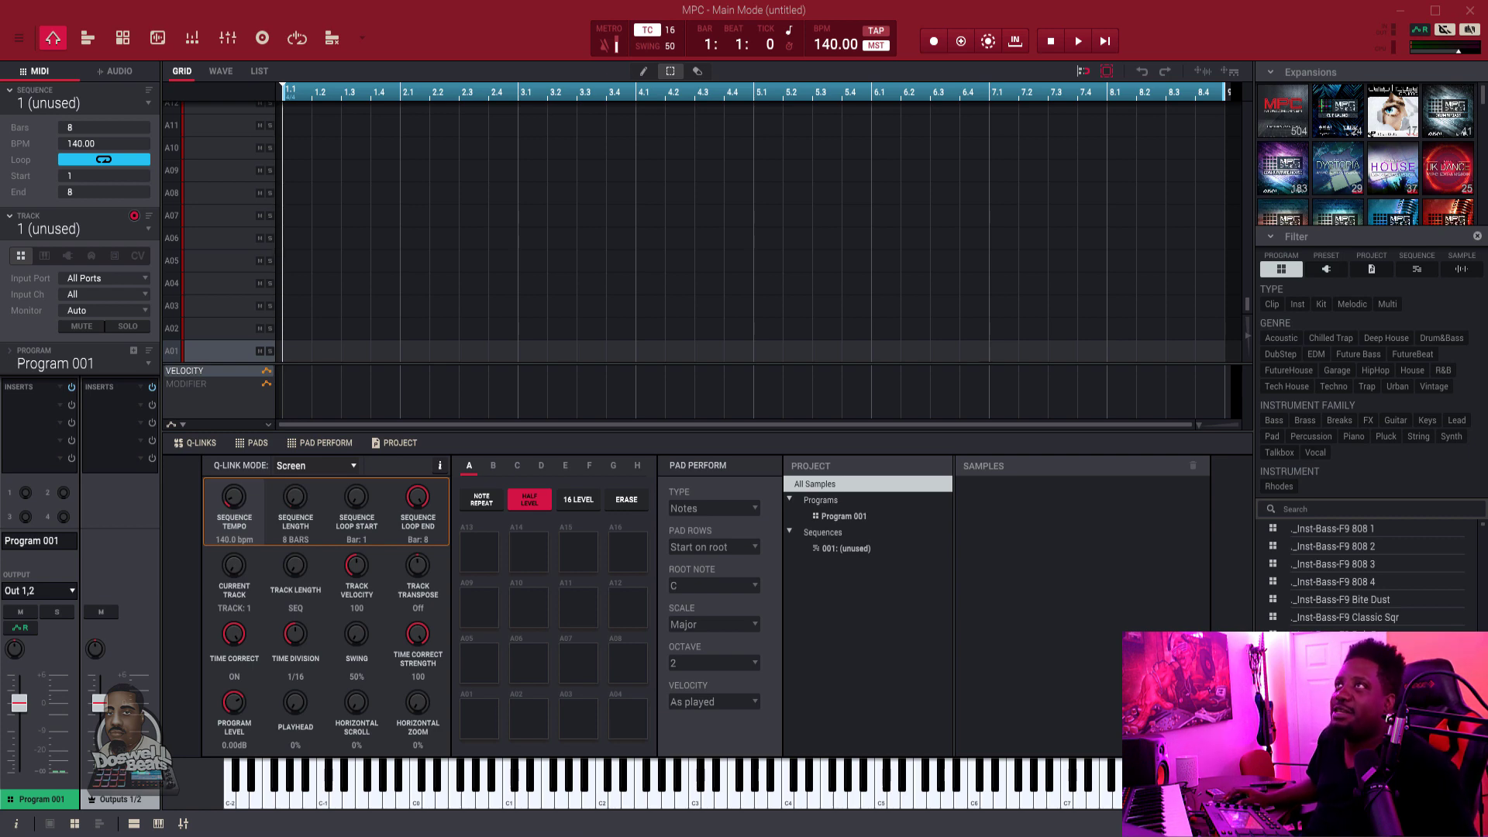
# - Open the channel mixer, enlarge the mixer area and display the return channels alongside the submixes
pyautogui.click(230, 36)
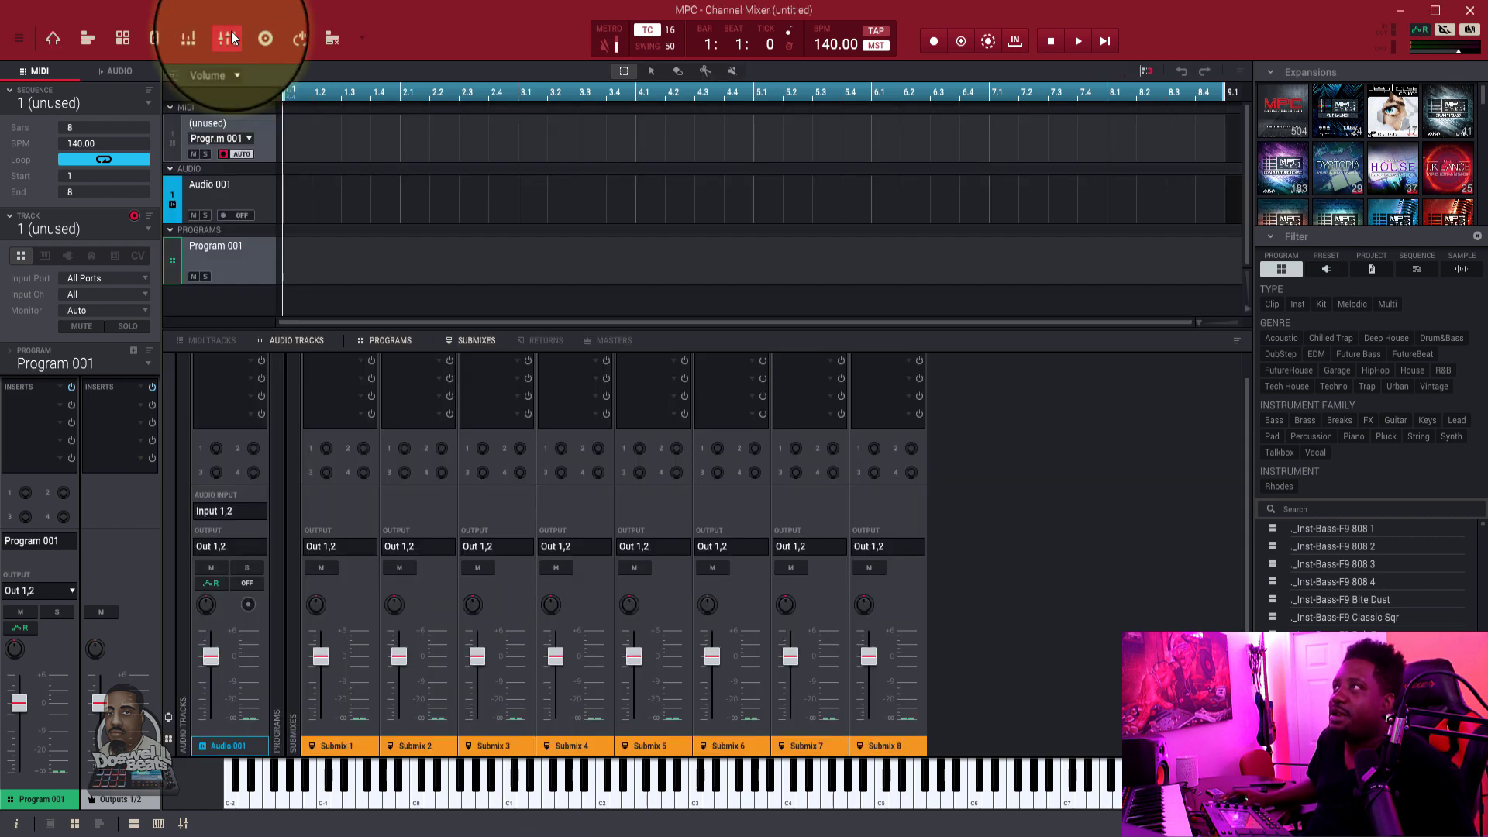
pyautogui.moveTo(615, 327); pyautogui.dragTo(614, 226)
pyautogui.click(544, 238)
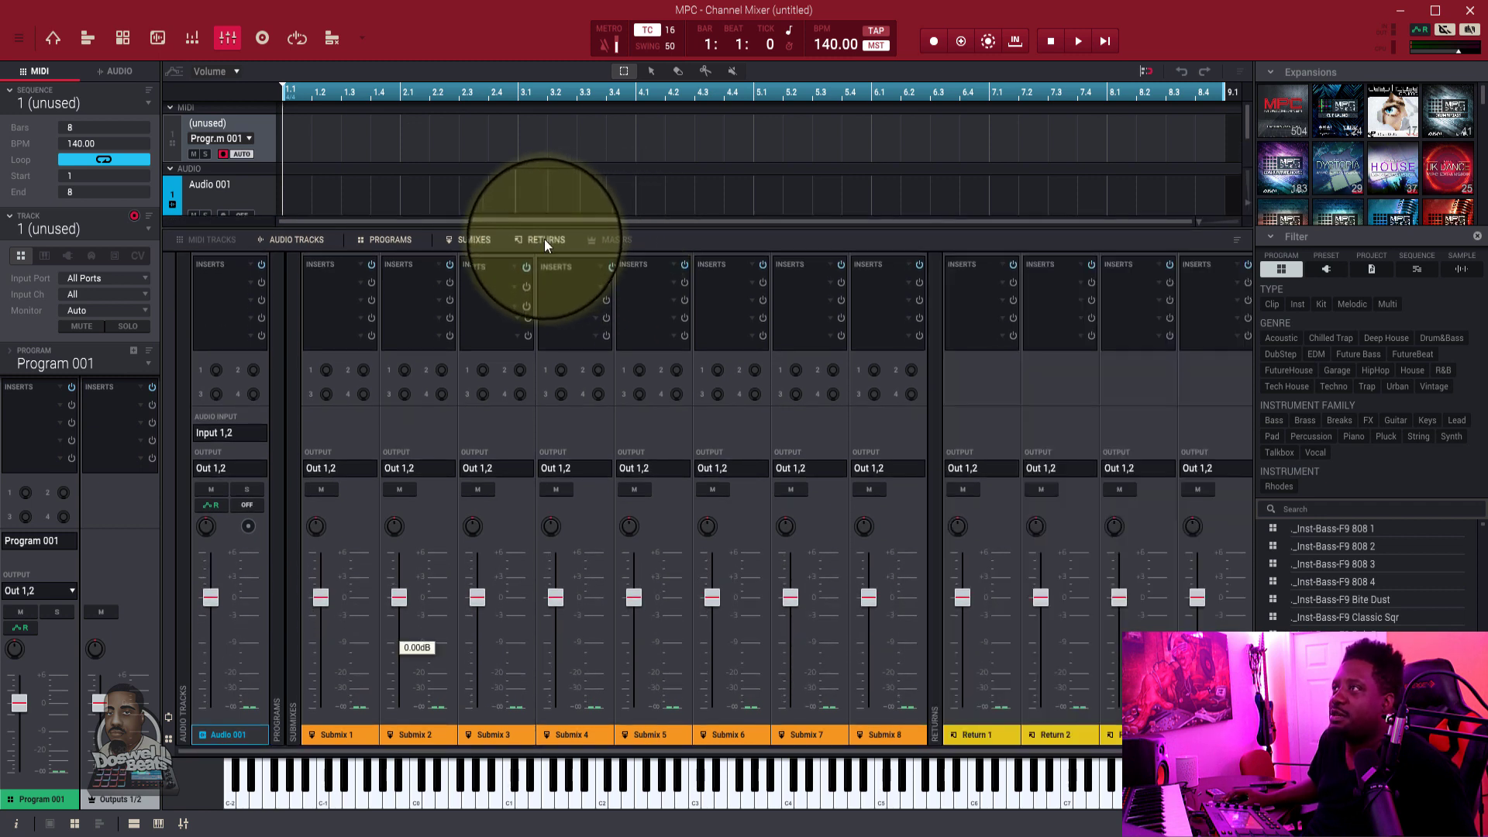
pyautogui.click(390, 241)
pyautogui.click(392, 239)
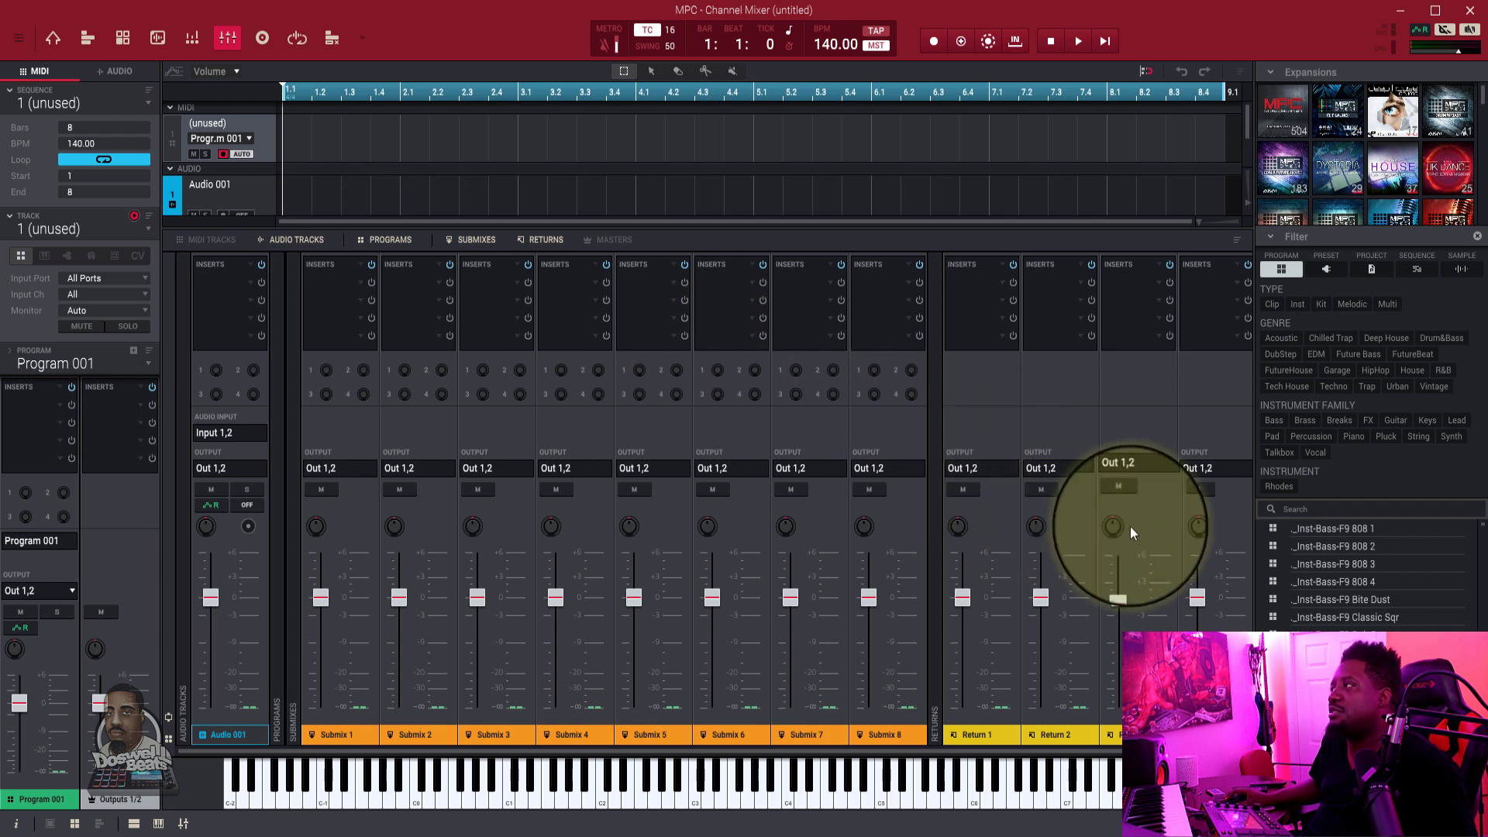
pyautogui.moveTo(1131, 527)
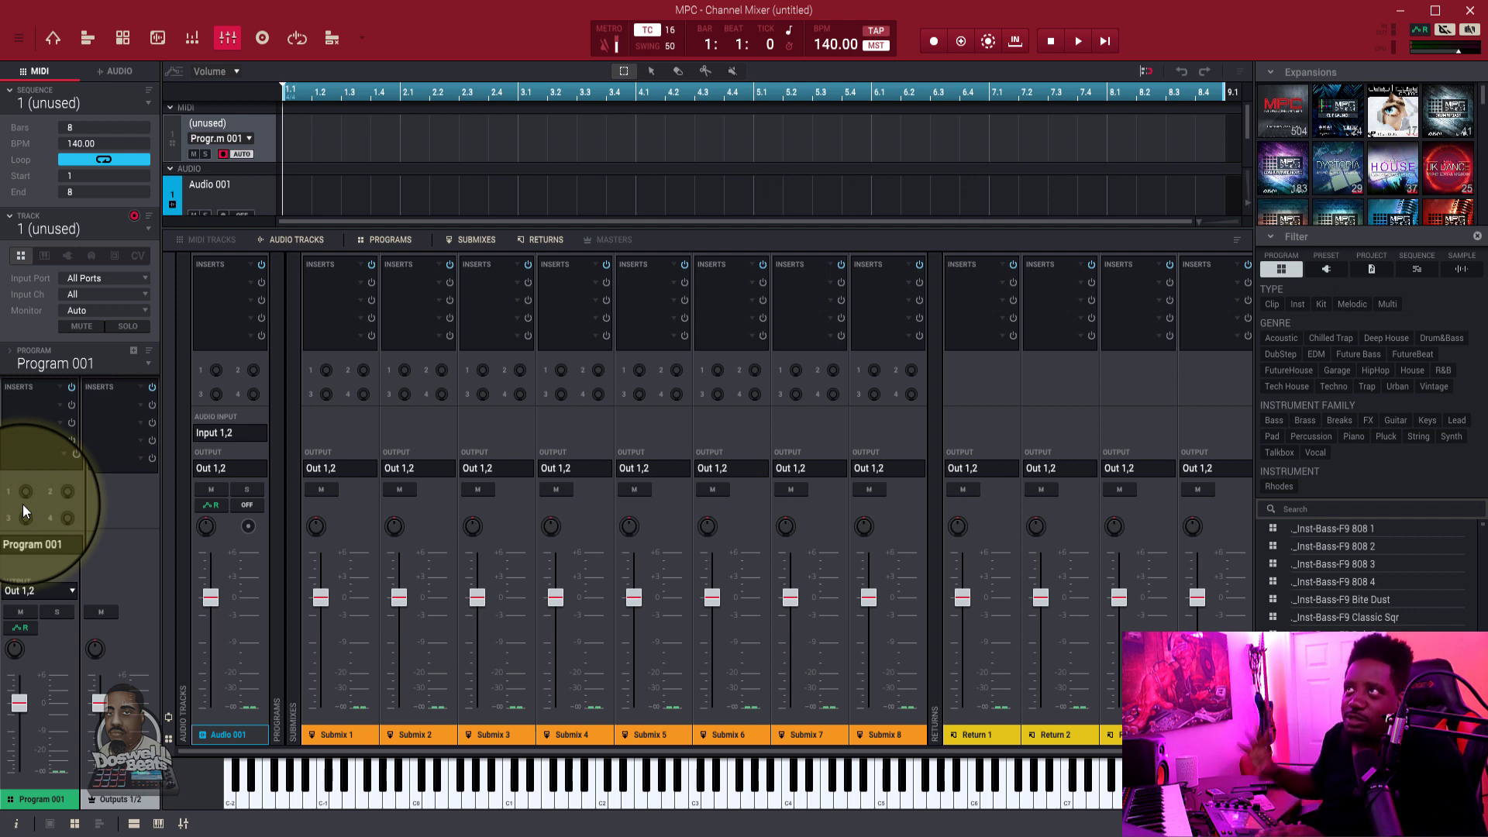
# - Return to main mode, set the track's program type to plugin and start playback
pyautogui.click(52, 38)
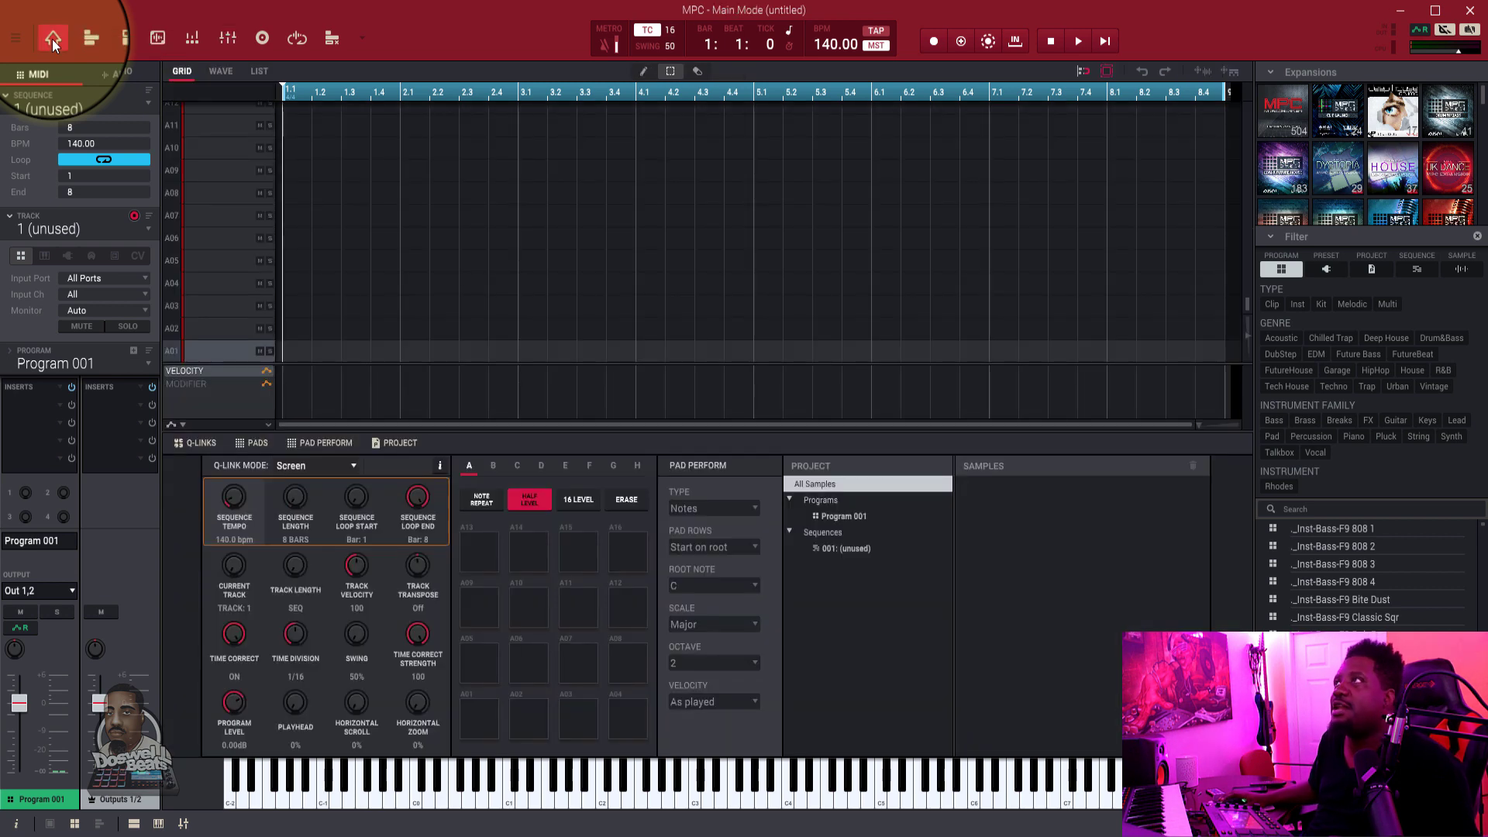
pyautogui.click(42, 255)
pyautogui.click(66, 255)
pyautogui.press('space')
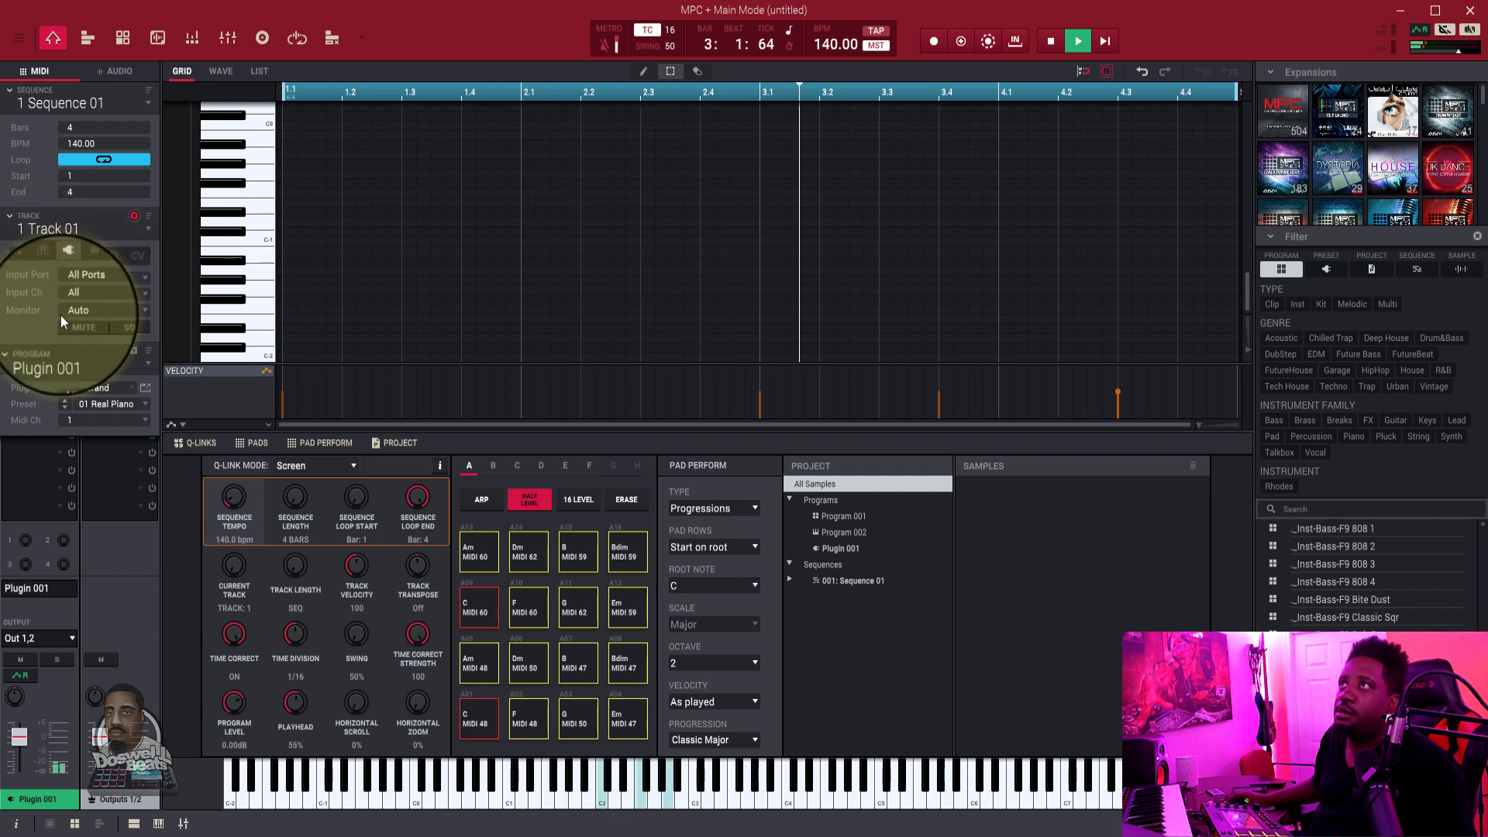
# - Rename Track 01's plugin program as "mini grand"
pyautogui.doubleClick(59, 361)
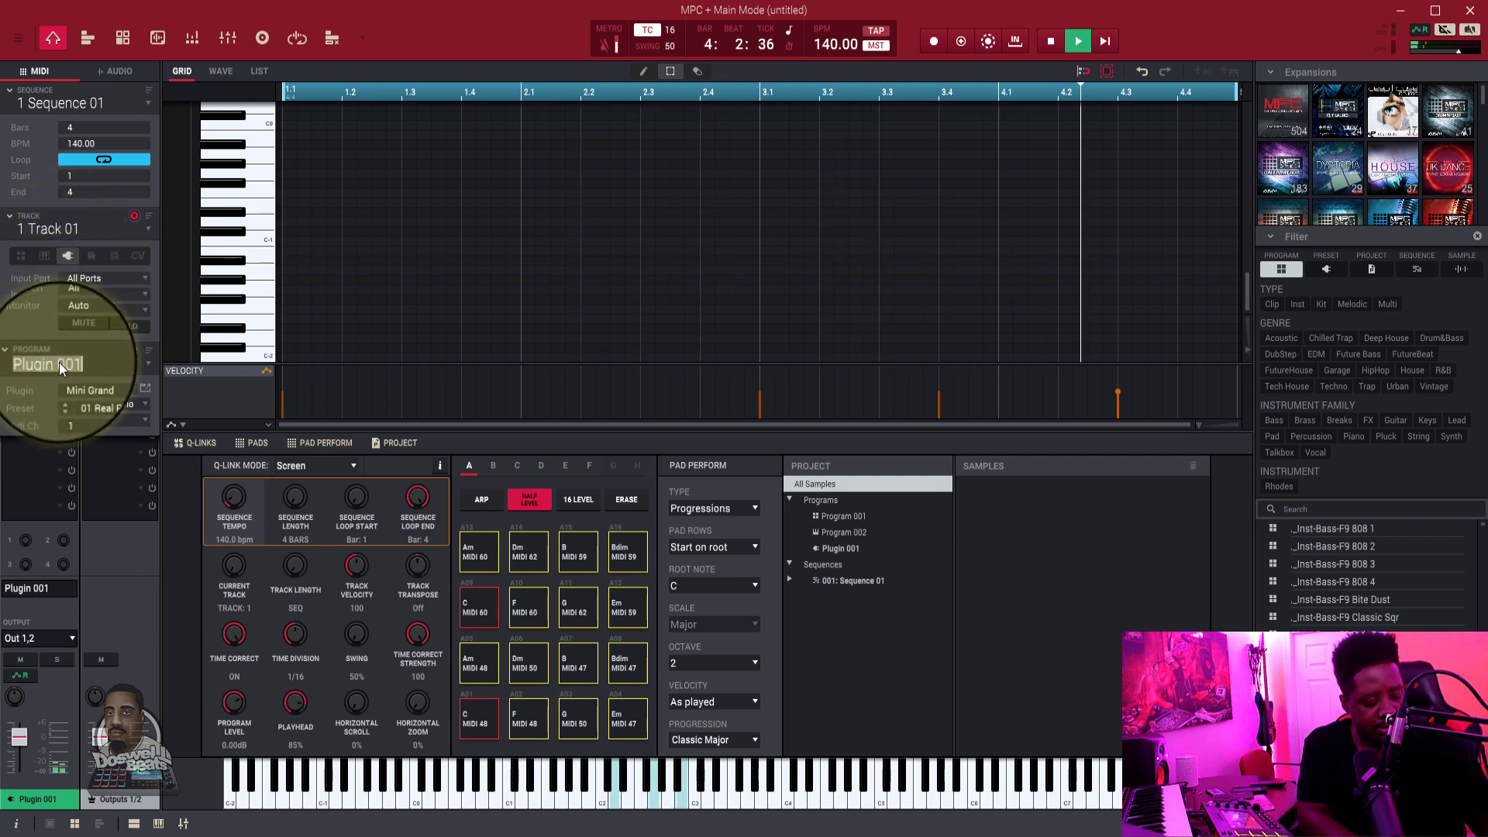
pyautogui.write('min')
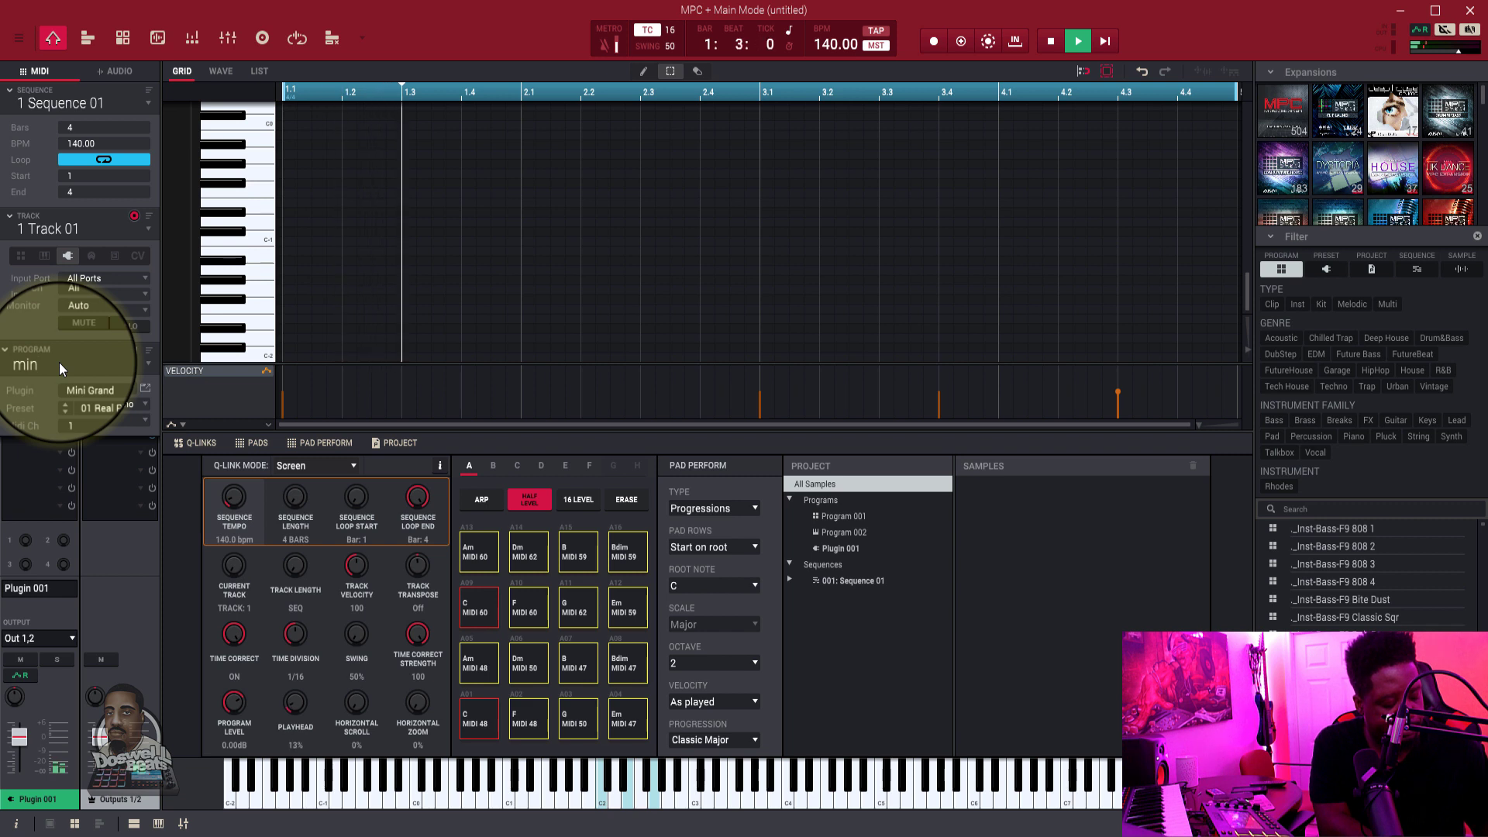
pyautogui.write(' gr')
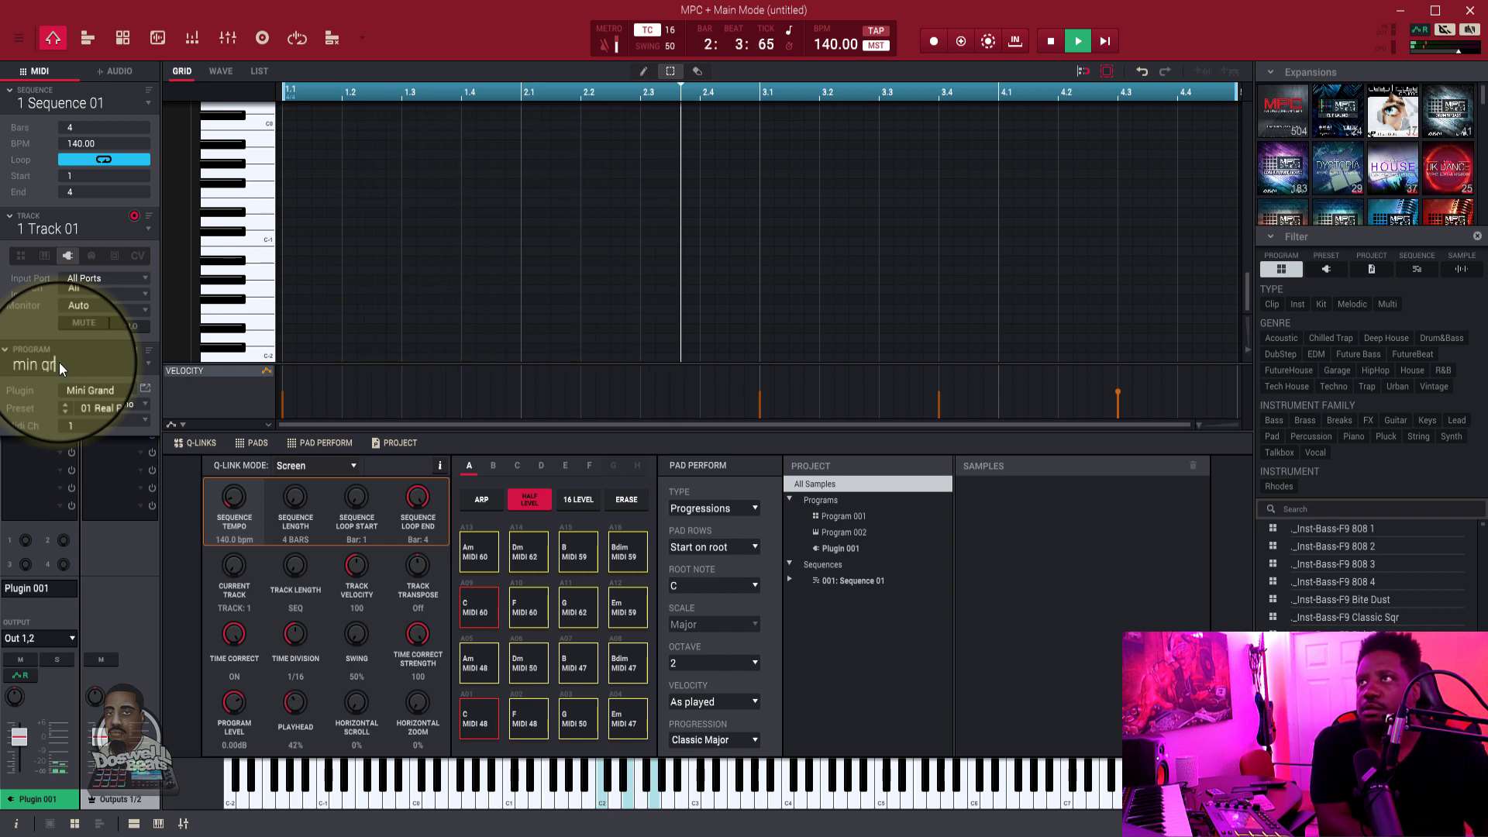
pyautogui.press('BackSpace')
pyautogui.press('BackSpace')
pyautogui.press('BackSpace')
pyautogui.write('i ')
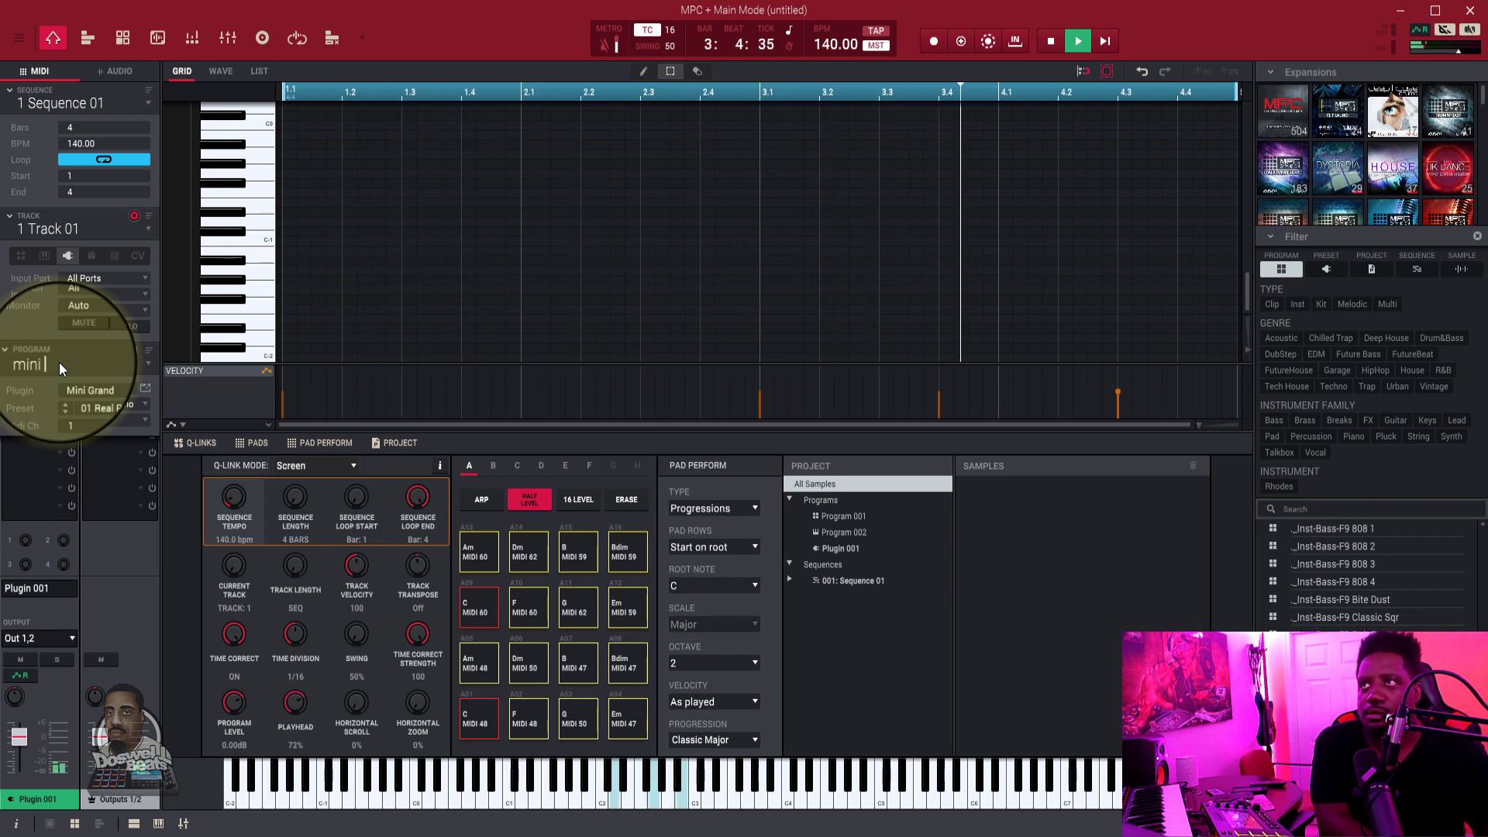
pyautogui.write('grand')
pyautogui.press('Return')
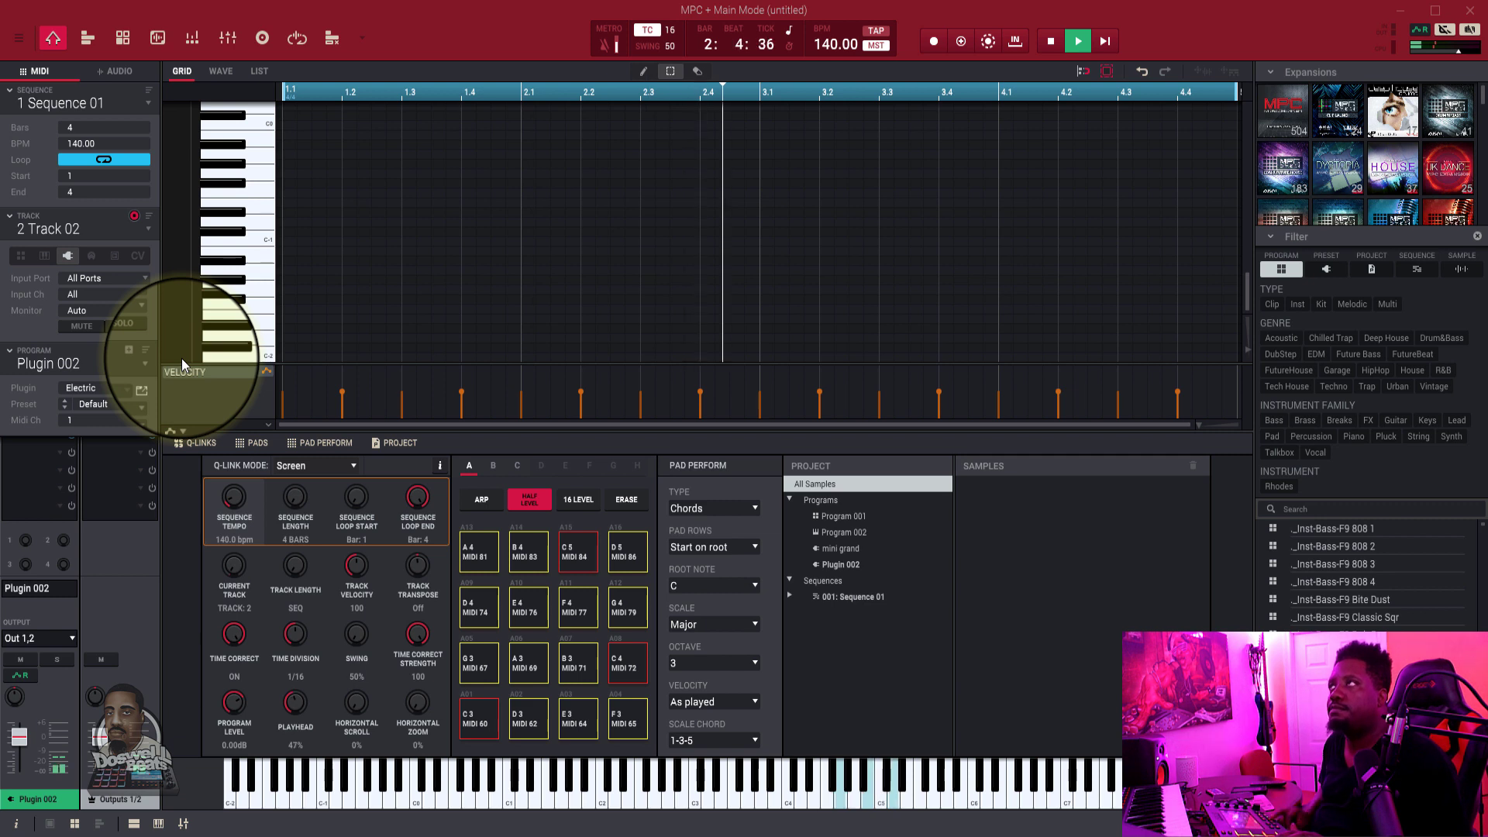
# - Examine Track 02's recorded chord notes in the piano roll and stop playback
pyautogui.scroll(8, 519, 262)
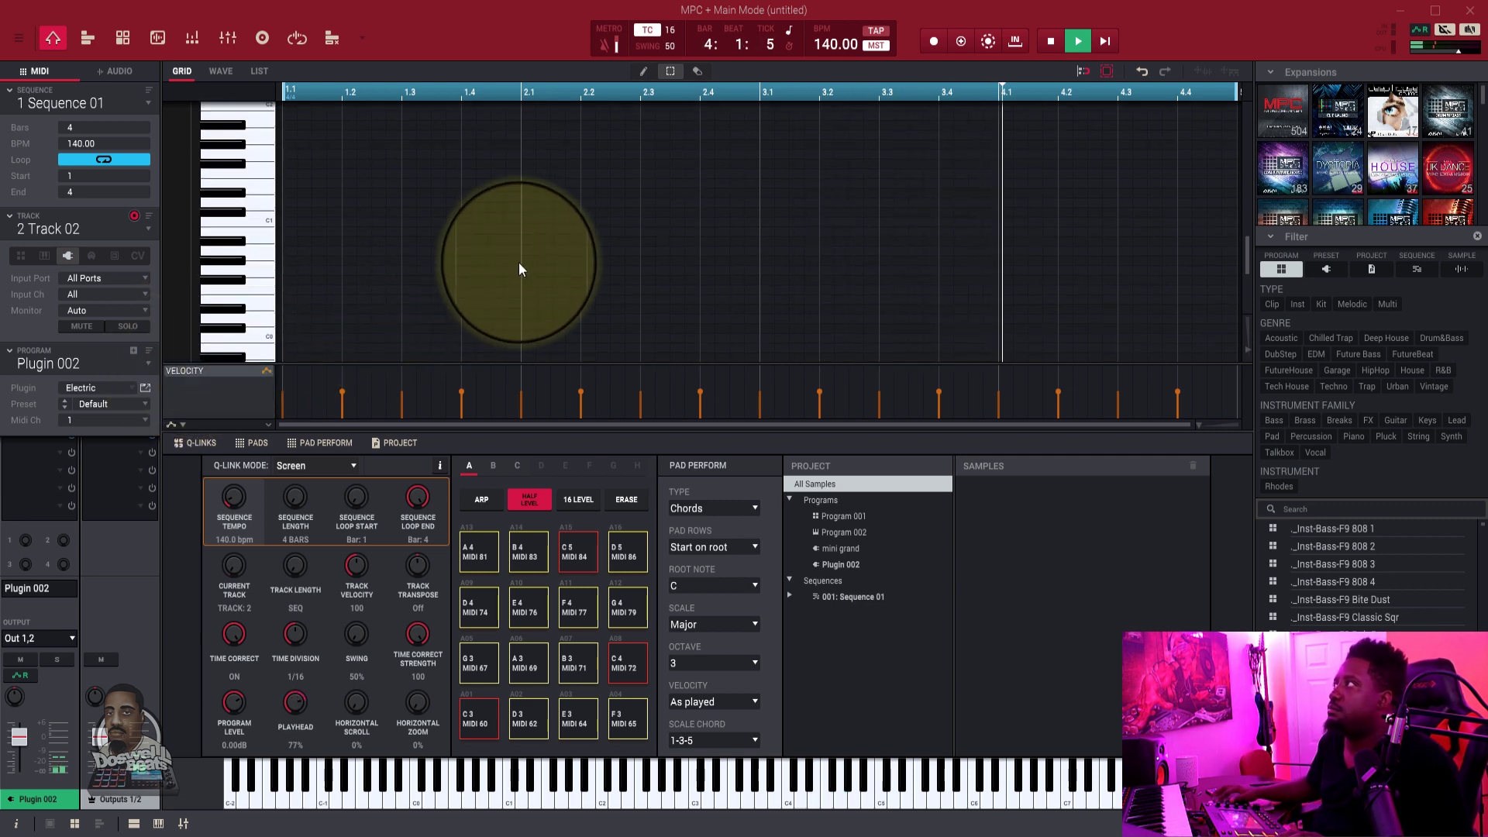
pyautogui.scroll(10, 519, 262)
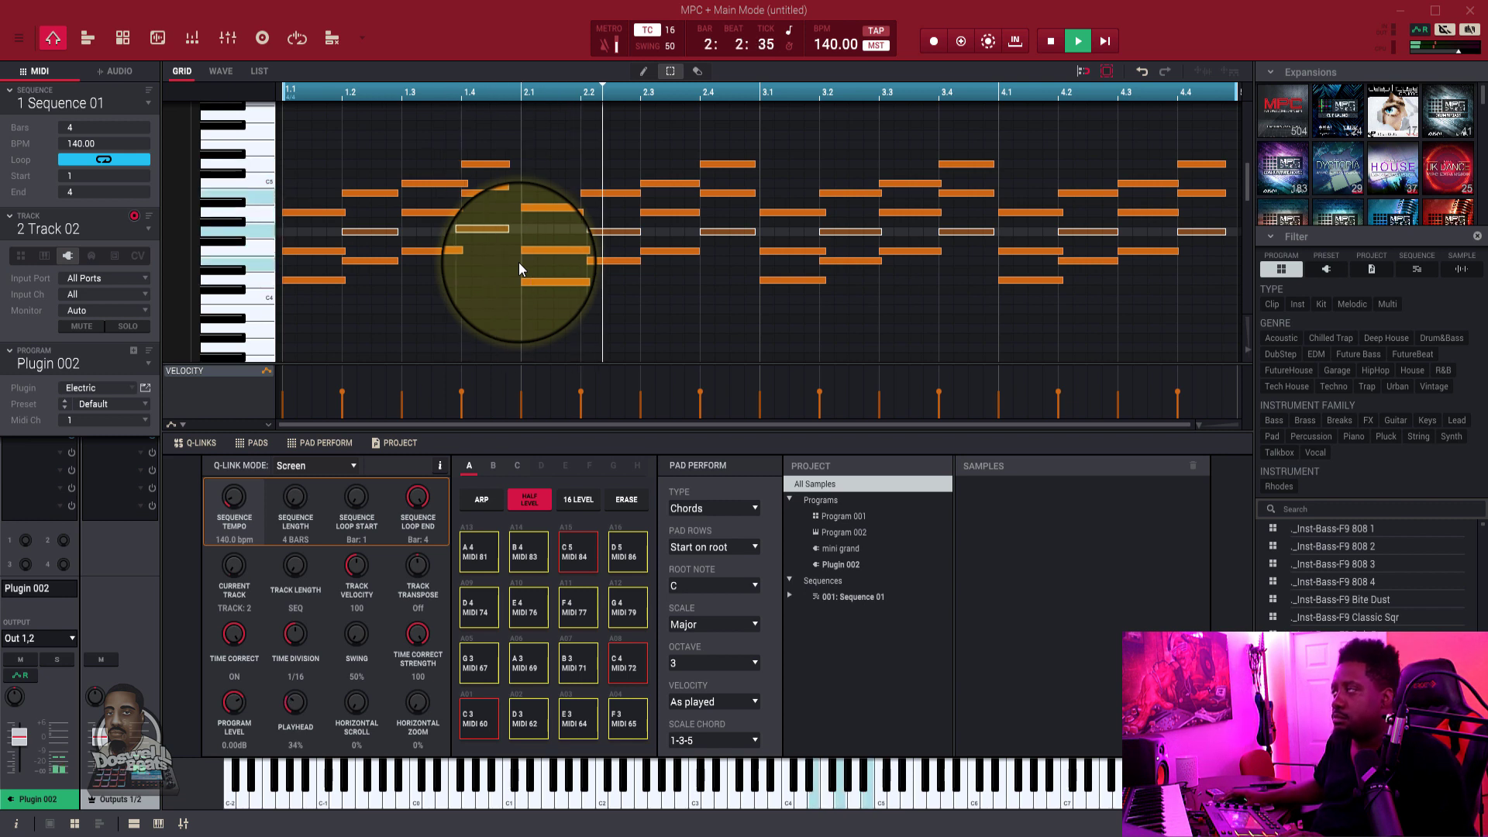
pyautogui.press('space')
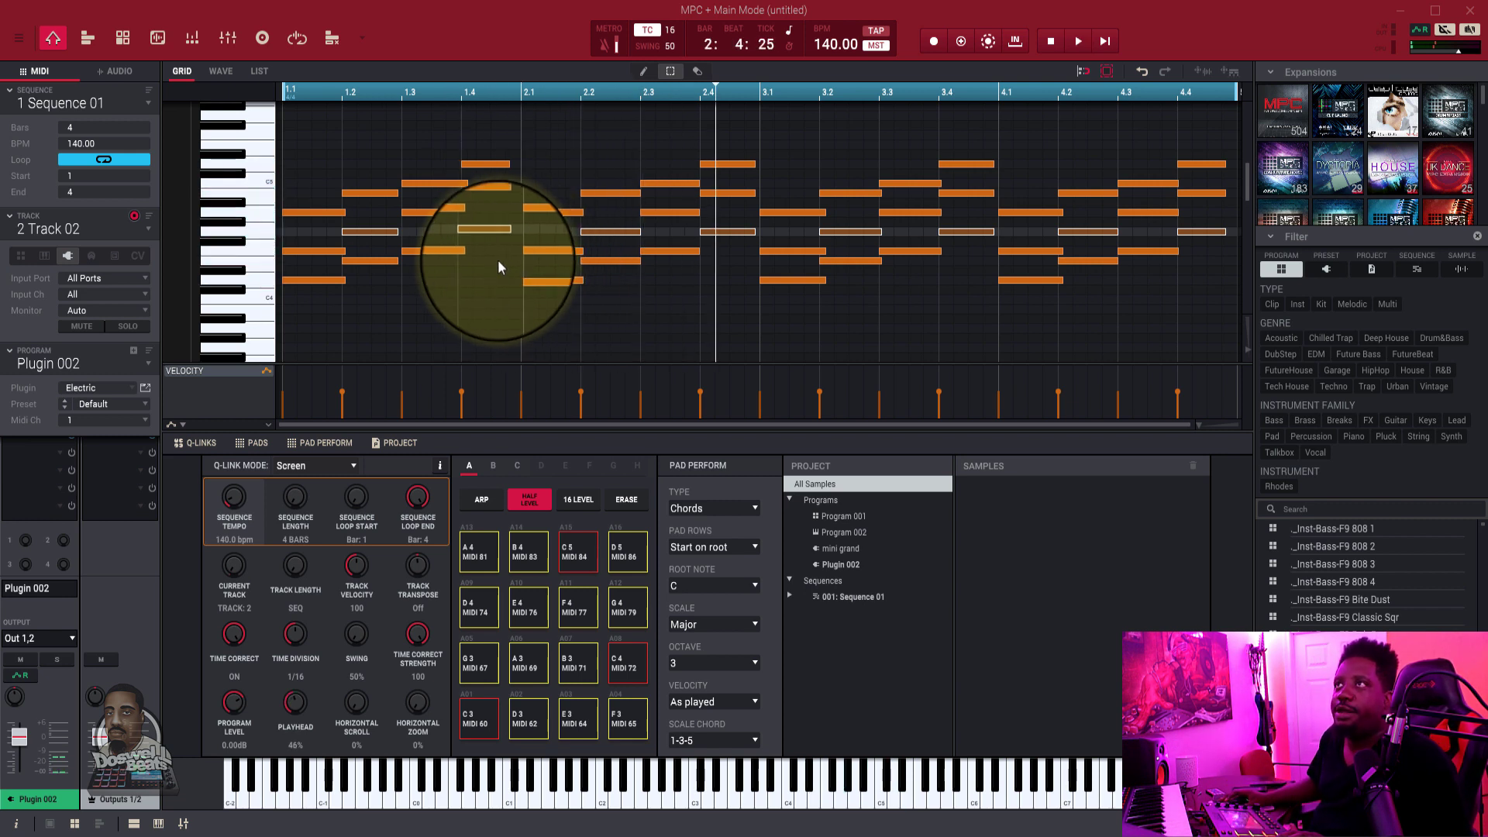
# - Switch to Track 03 and set part A of Xpand!2 to the K Lead+ sound from 008 Hard Leads
pyautogui.click(147, 226)
pyautogui.click(100, 280)
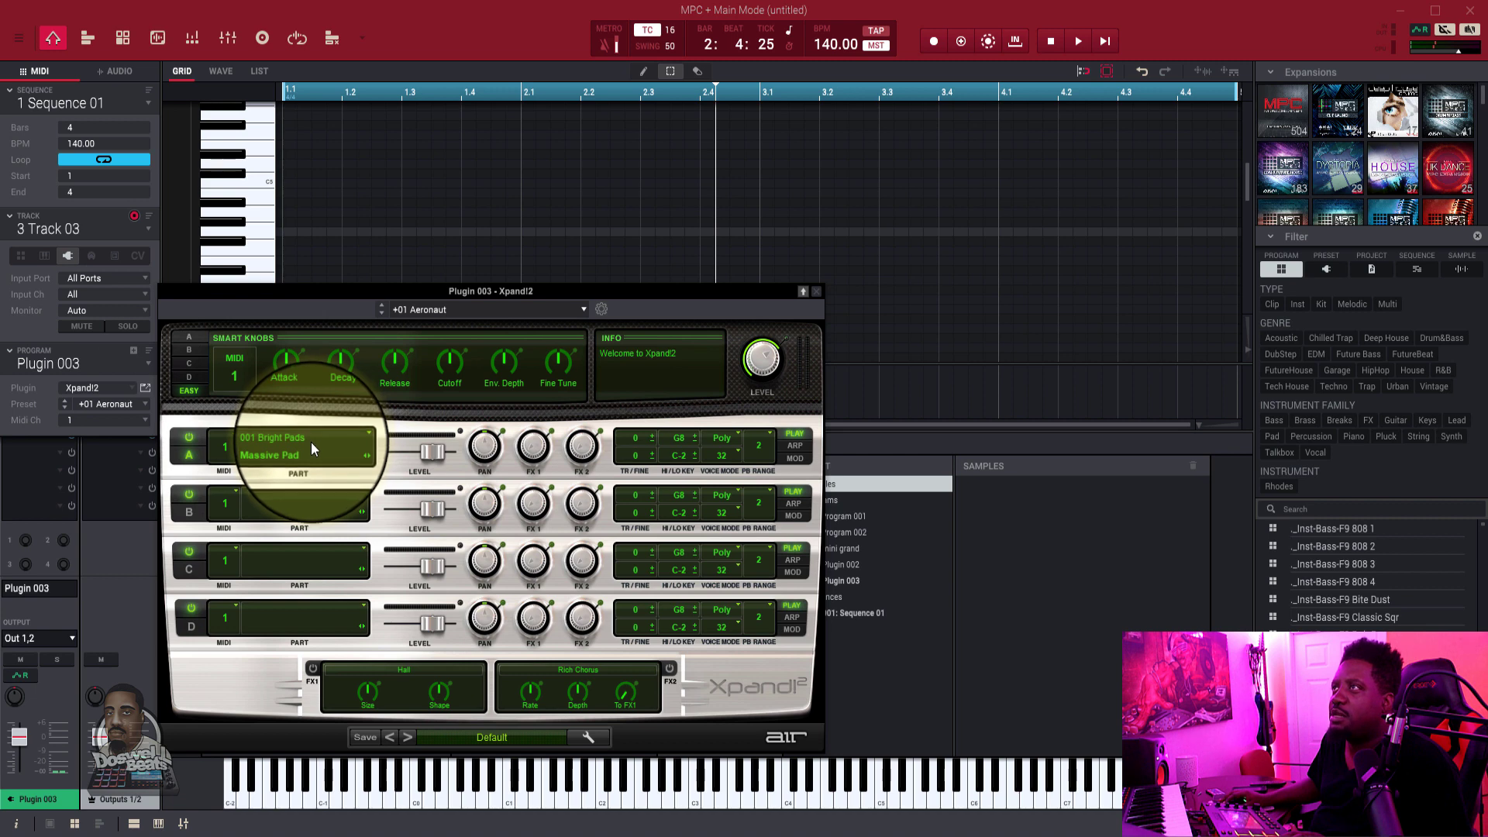
pyautogui.click(310, 442)
pyautogui.moveTo(294, 561)
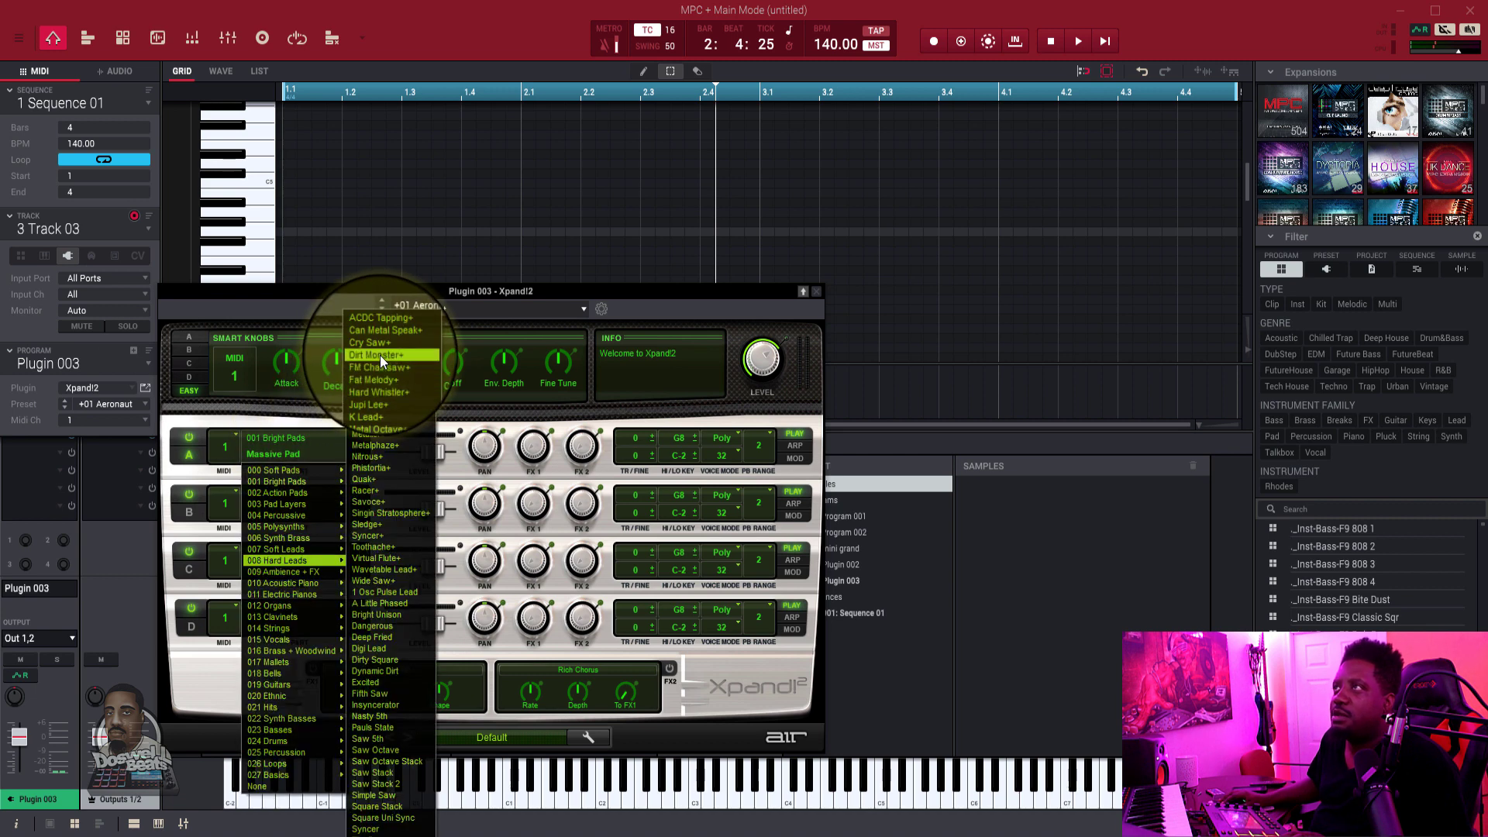
pyautogui.click(373, 435)
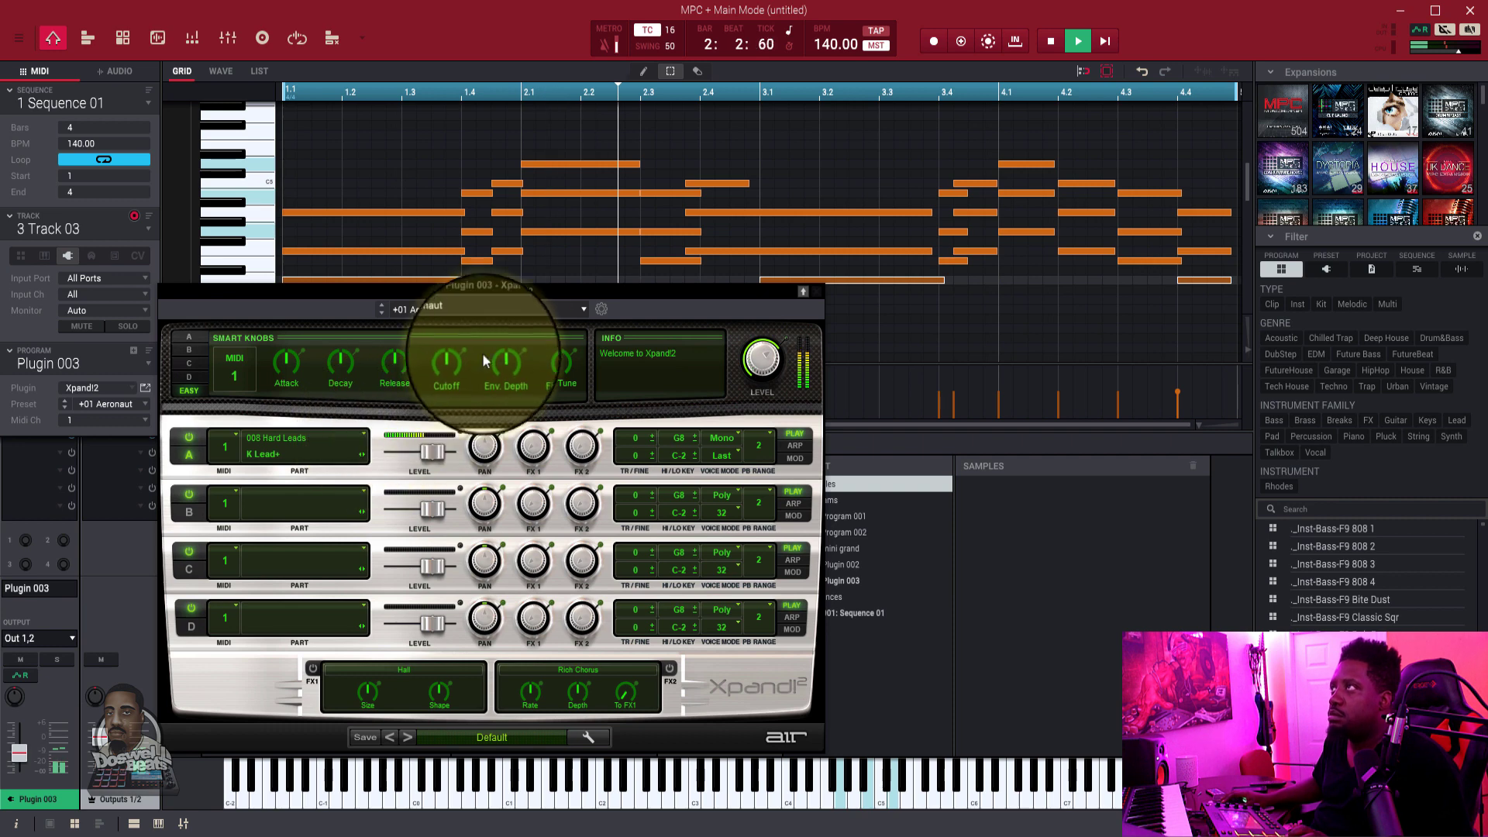
# - Move the Xpand!2 window out of the way, stop playback and rename Track 03's program as "xpand"
pyautogui.moveTo(566, 290); pyautogui.dragTo(601, 836)
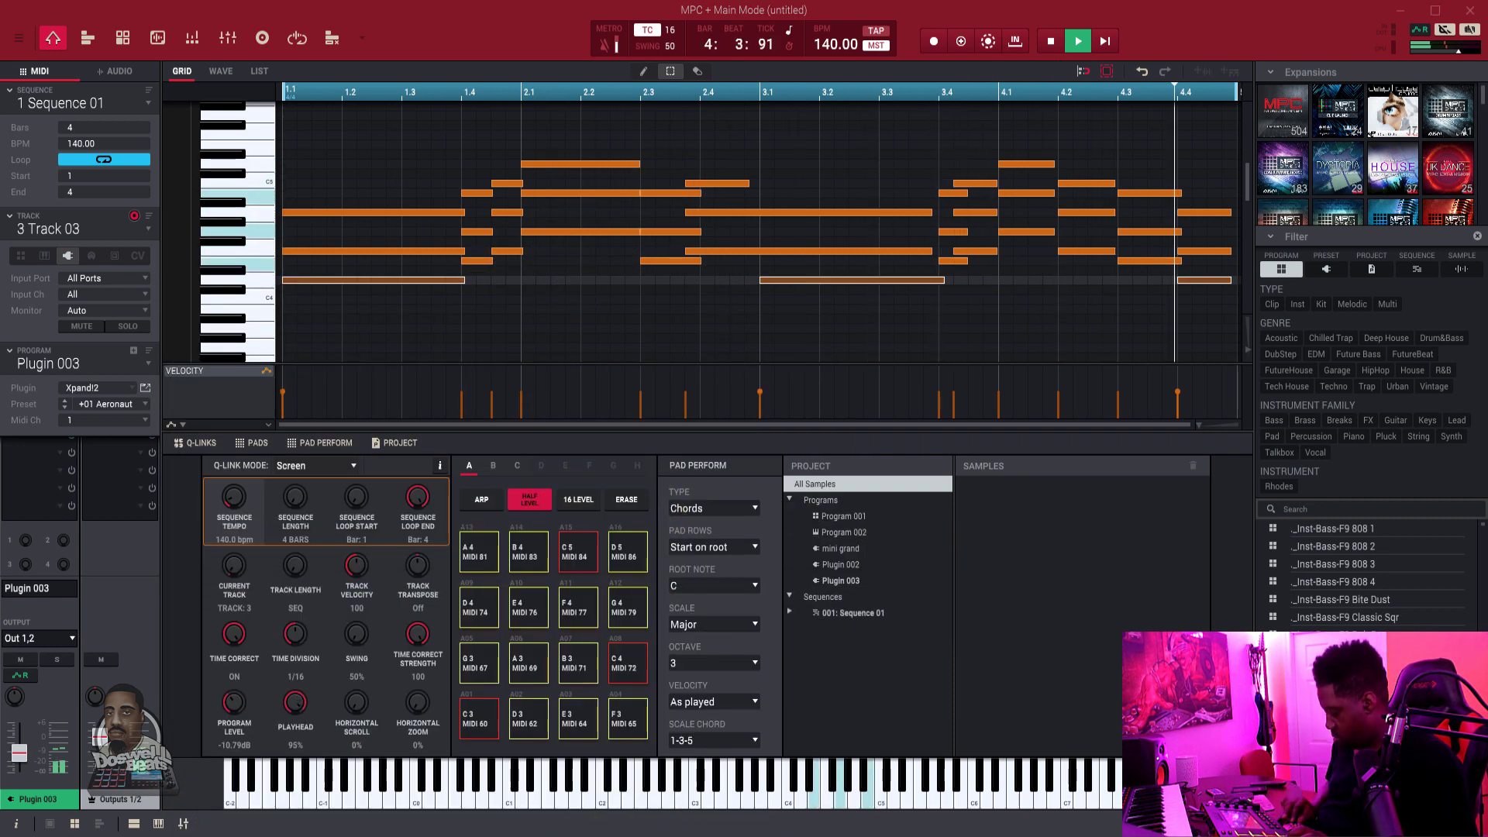
pyautogui.press('space')
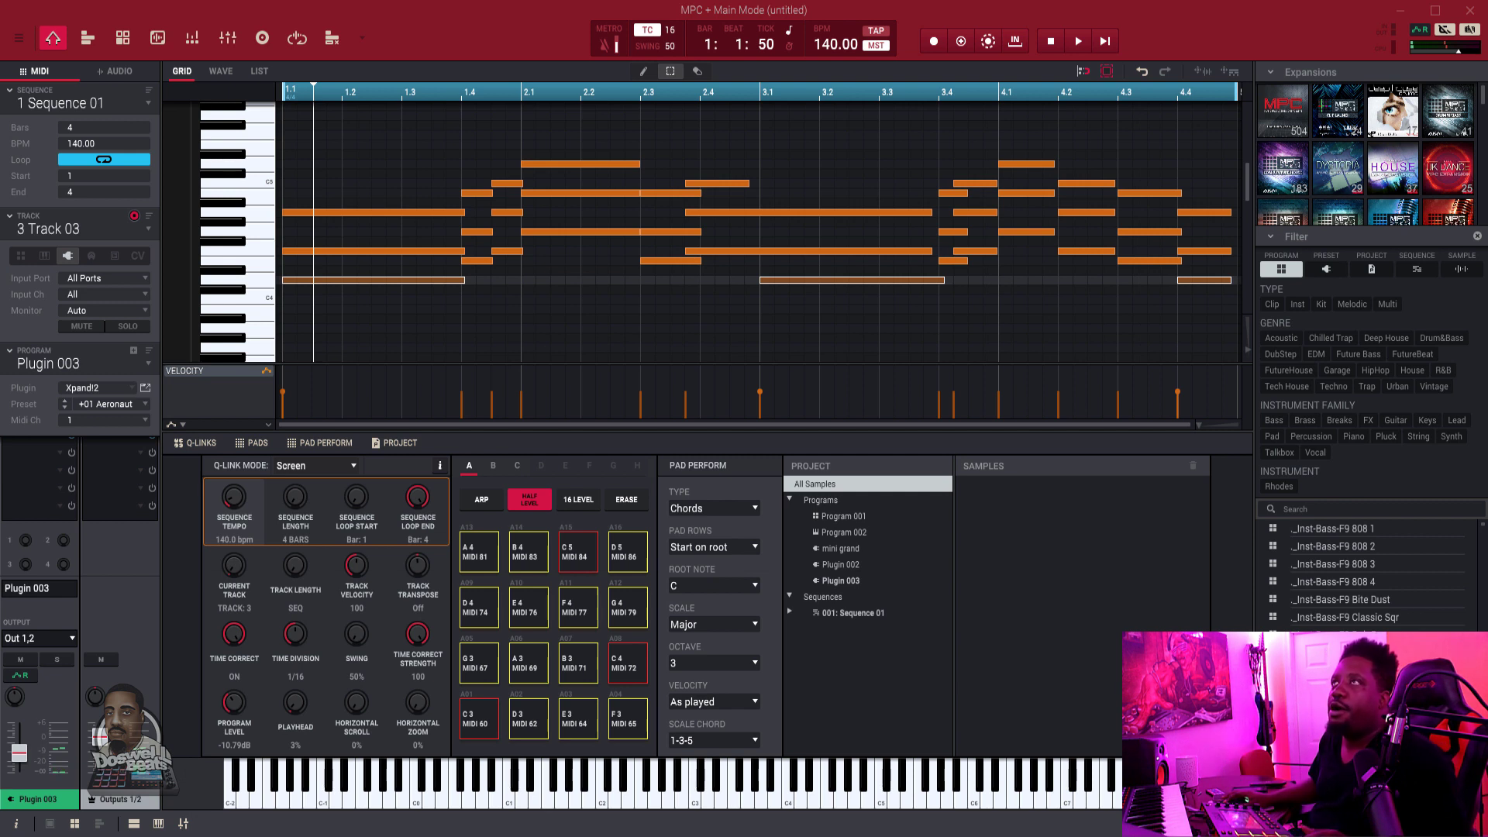
pyautogui.doubleClick(55, 364)
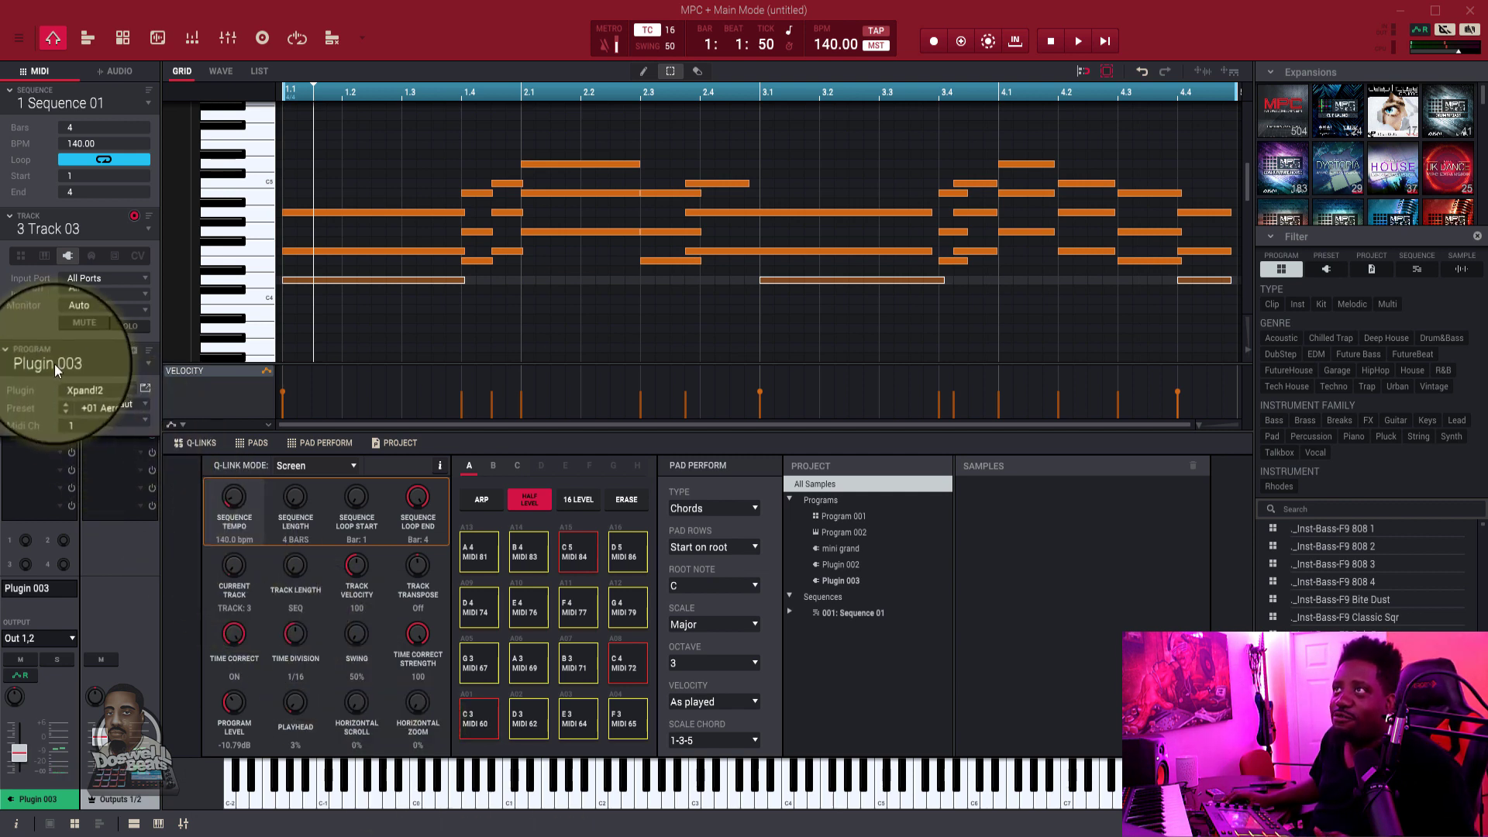
pyautogui.write('xpand')
pyautogui.press('Return')
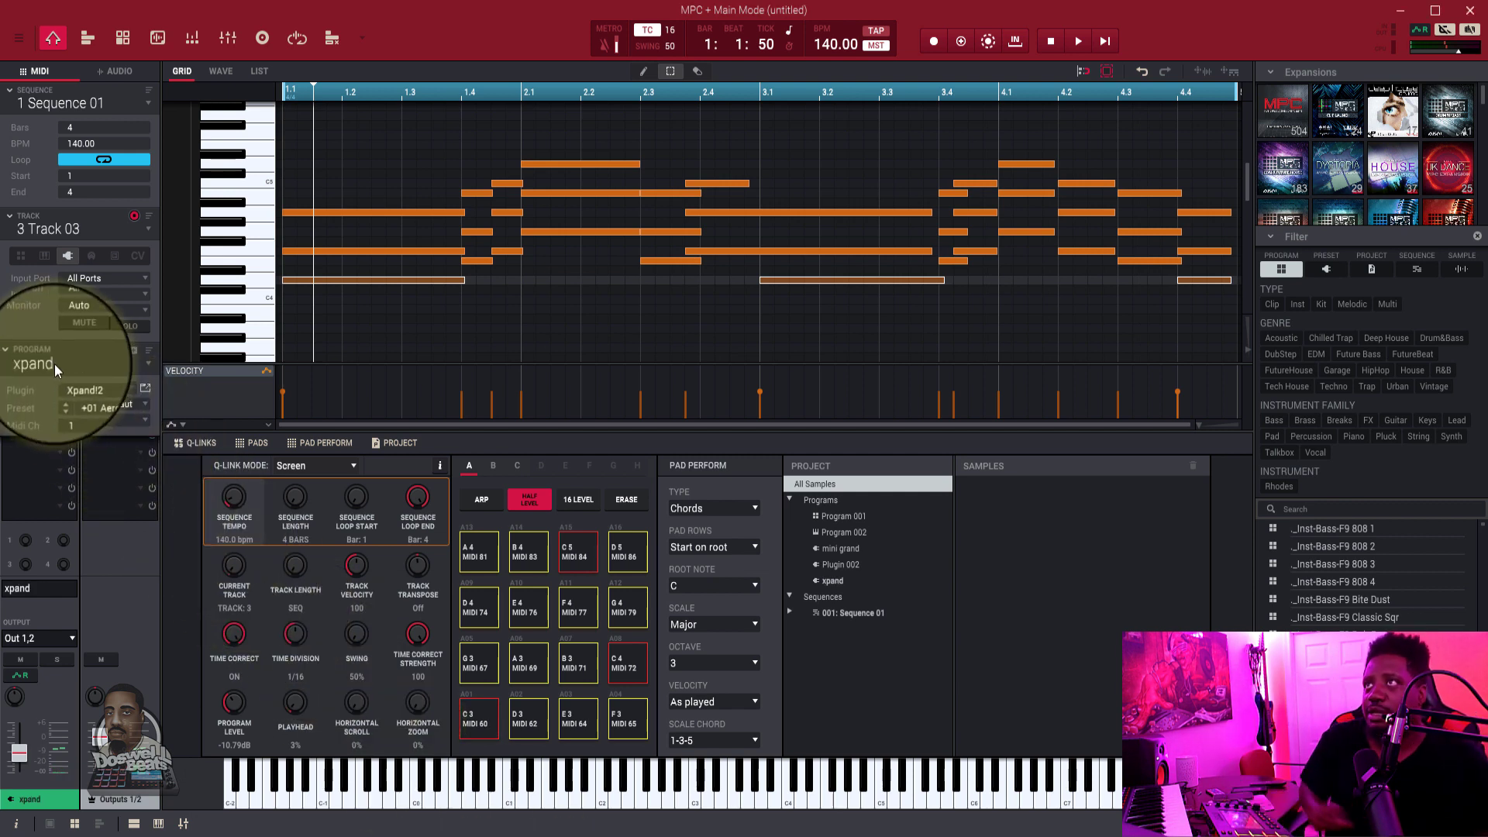
# - Switch to Track 02 and rename its plugin program as "electric"
pyautogui.click(77, 229)
pyautogui.click(100, 262)
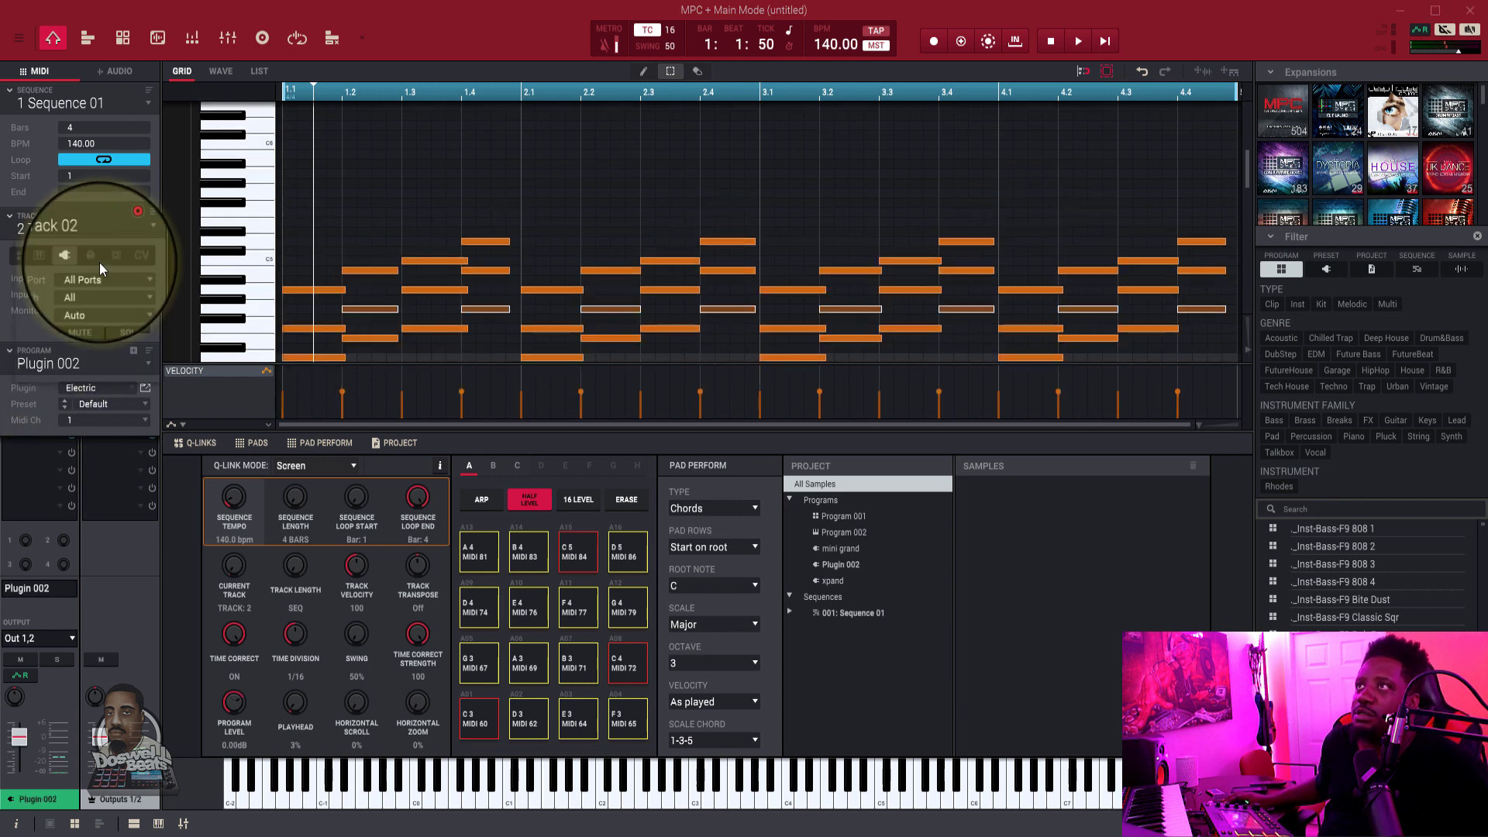
pyautogui.doubleClick(76, 337)
pyautogui.write('electric')
pyautogui.press('Return')
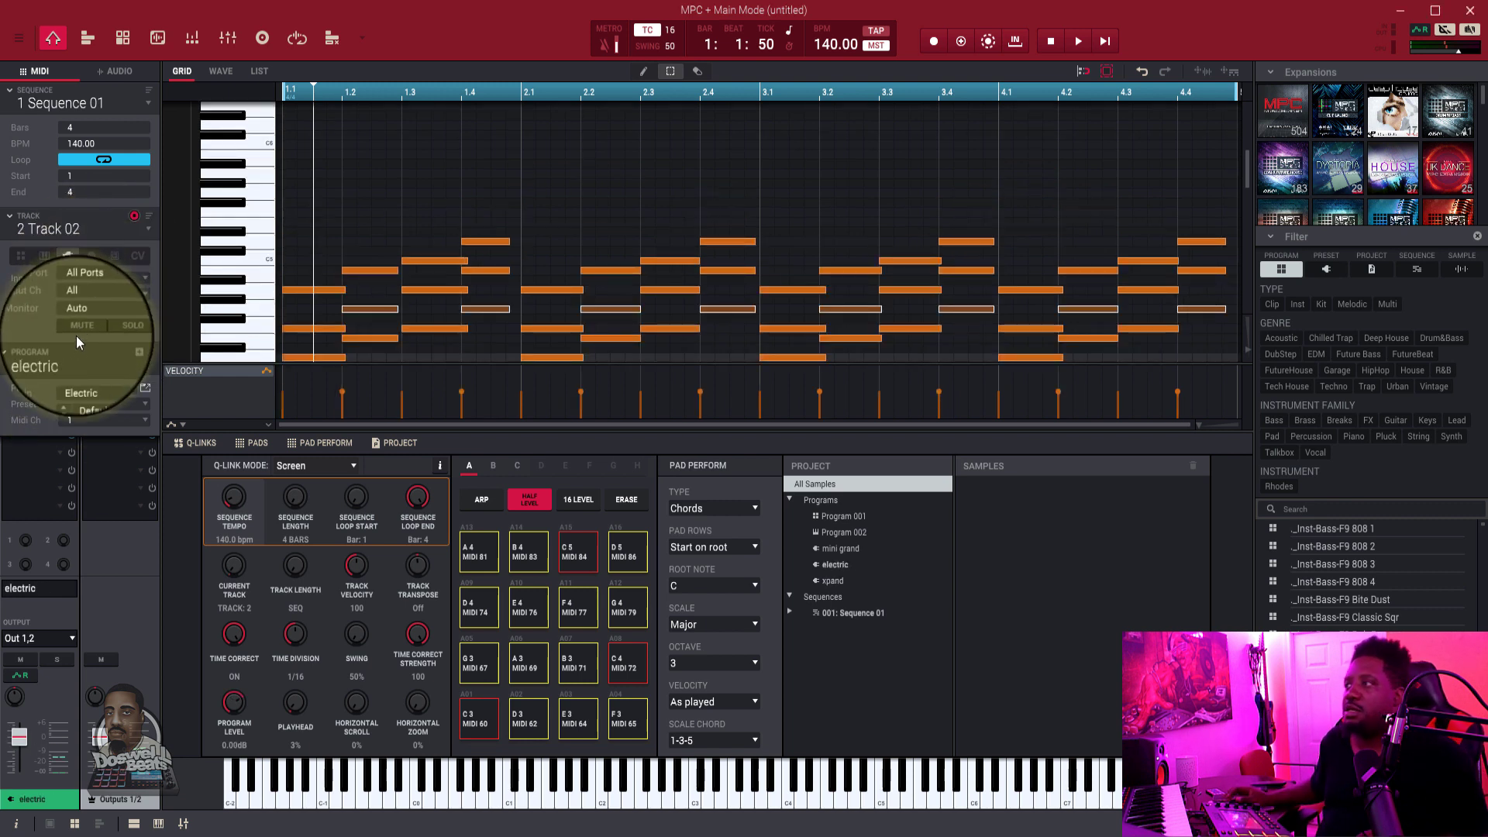
# - Open the channel mixer and hide the return channels, keeping the programs and submixes displayed
pyautogui.click(220, 39)
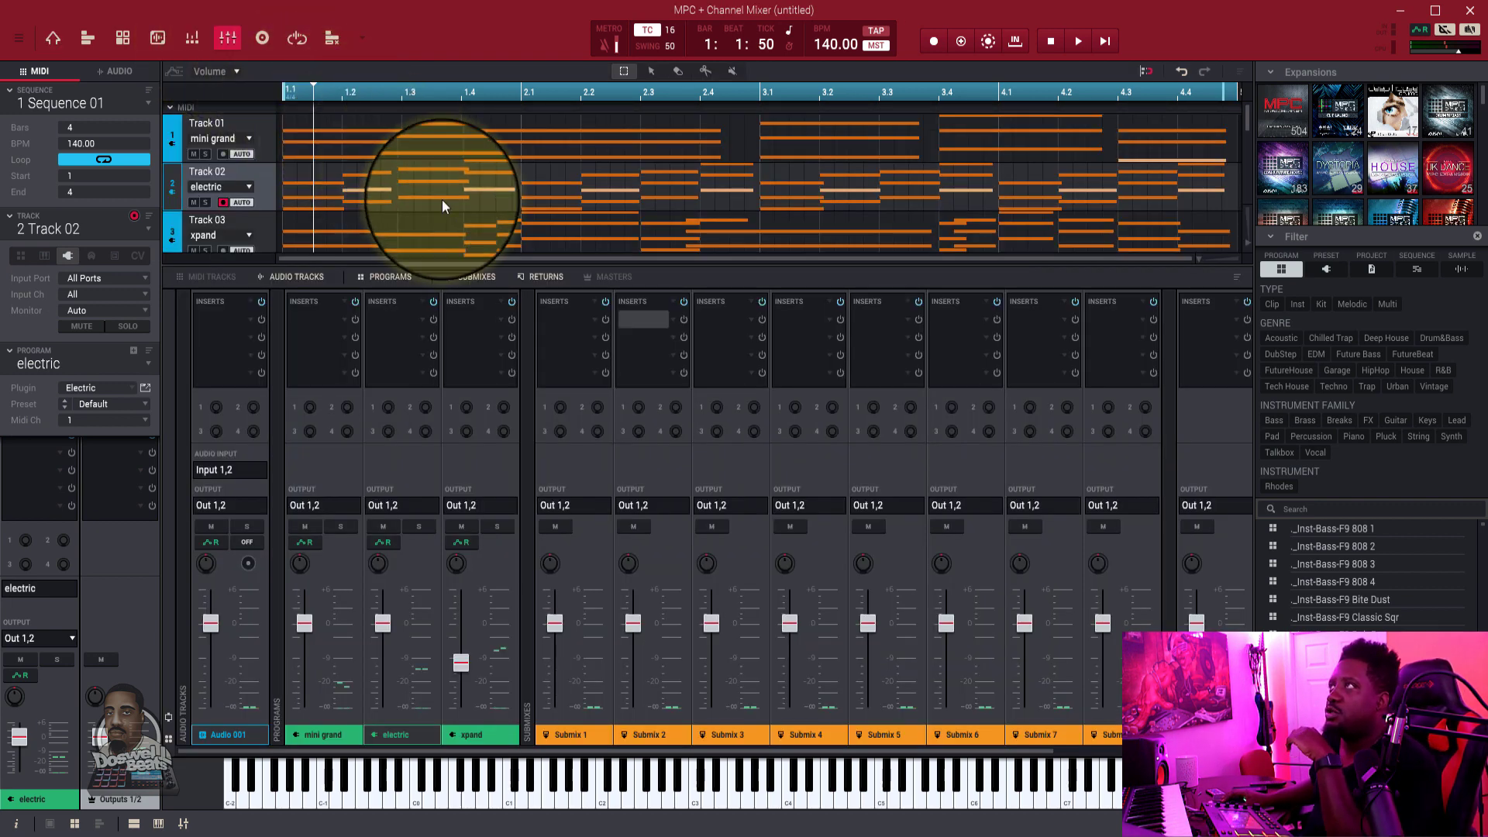
pyautogui.click(546, 277)
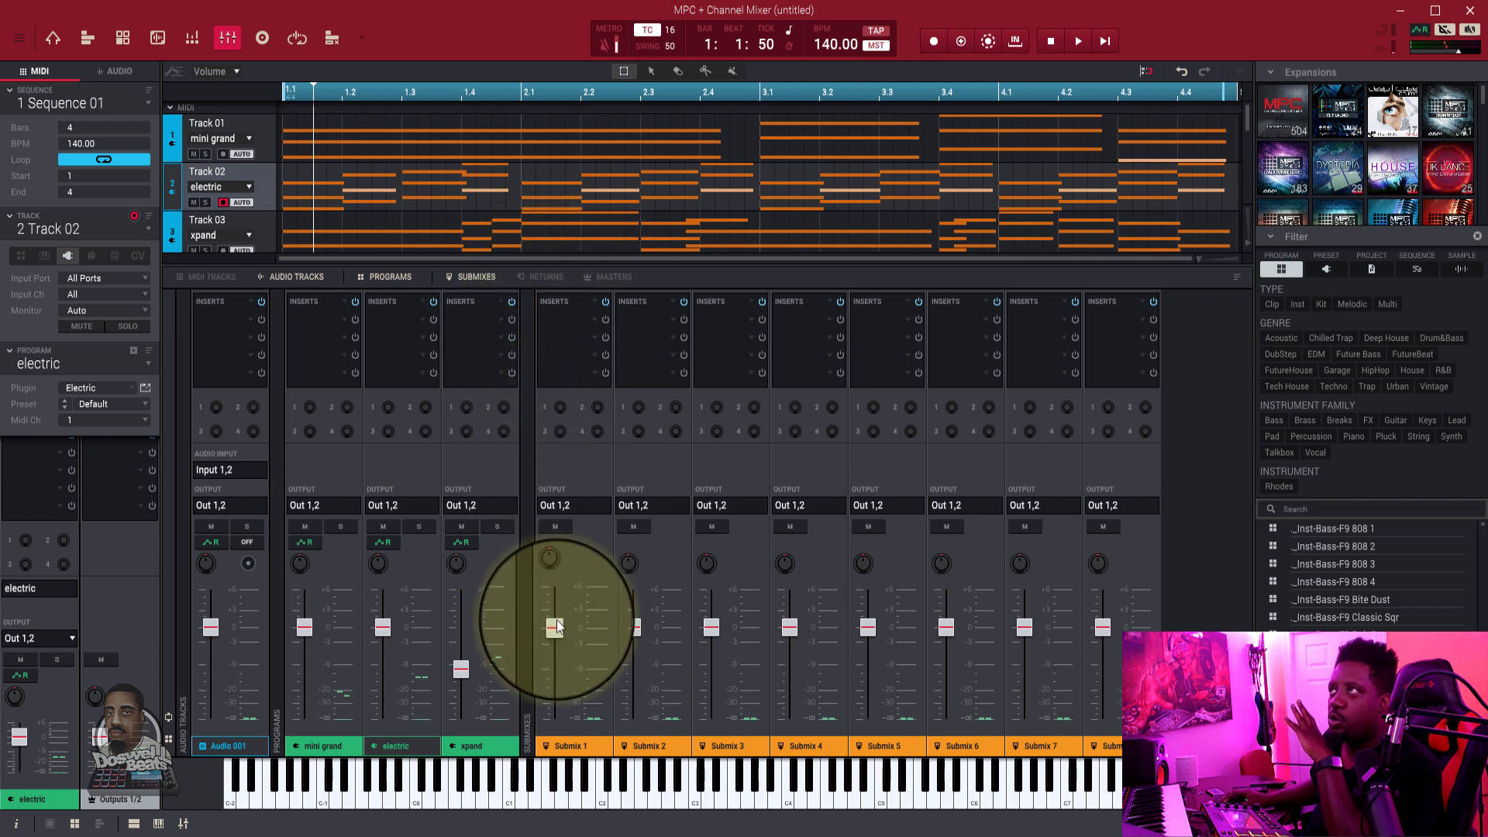
pyautogui.moveTo(557, 629)
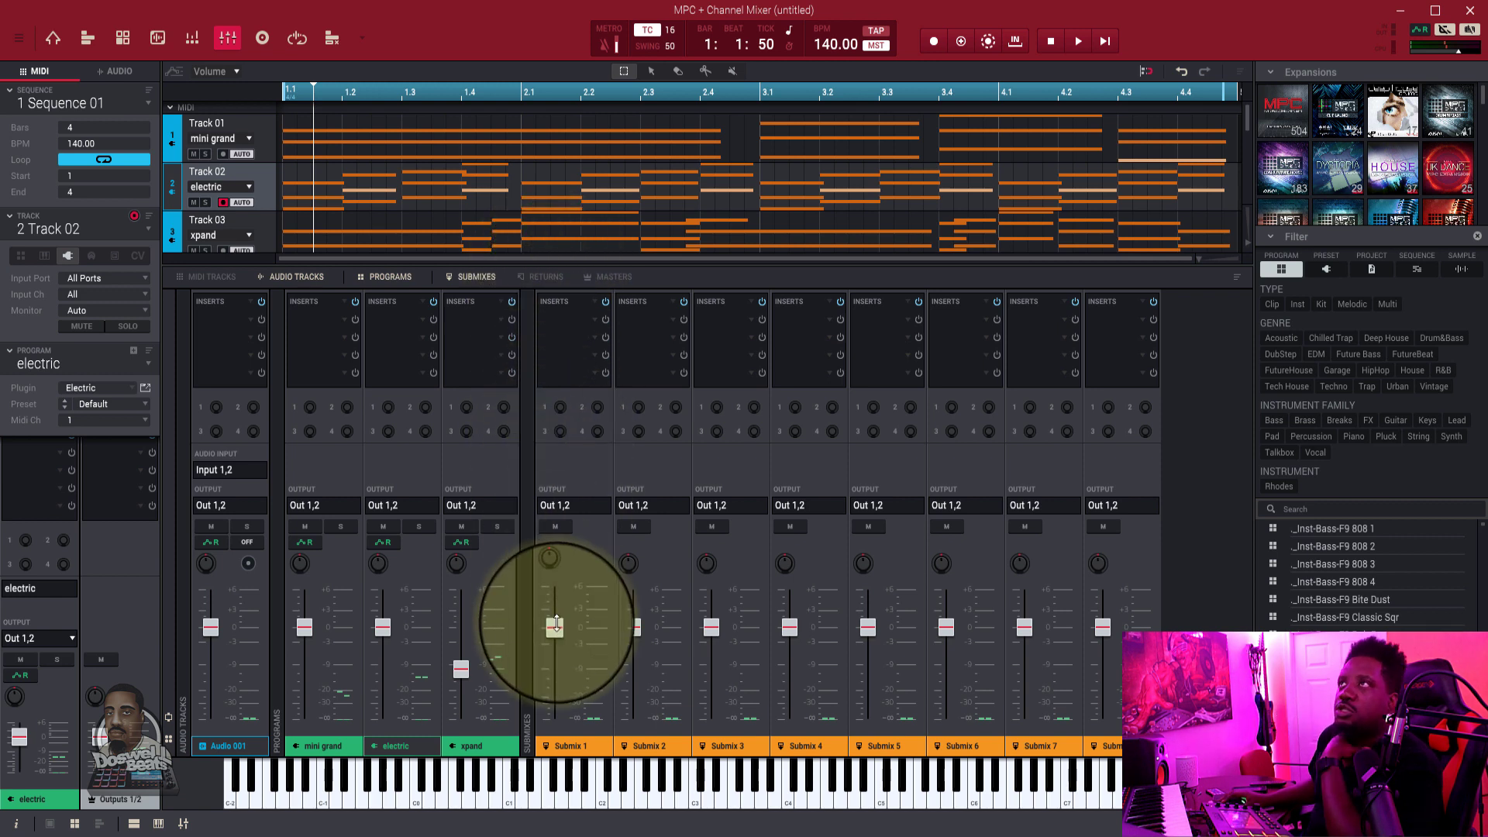
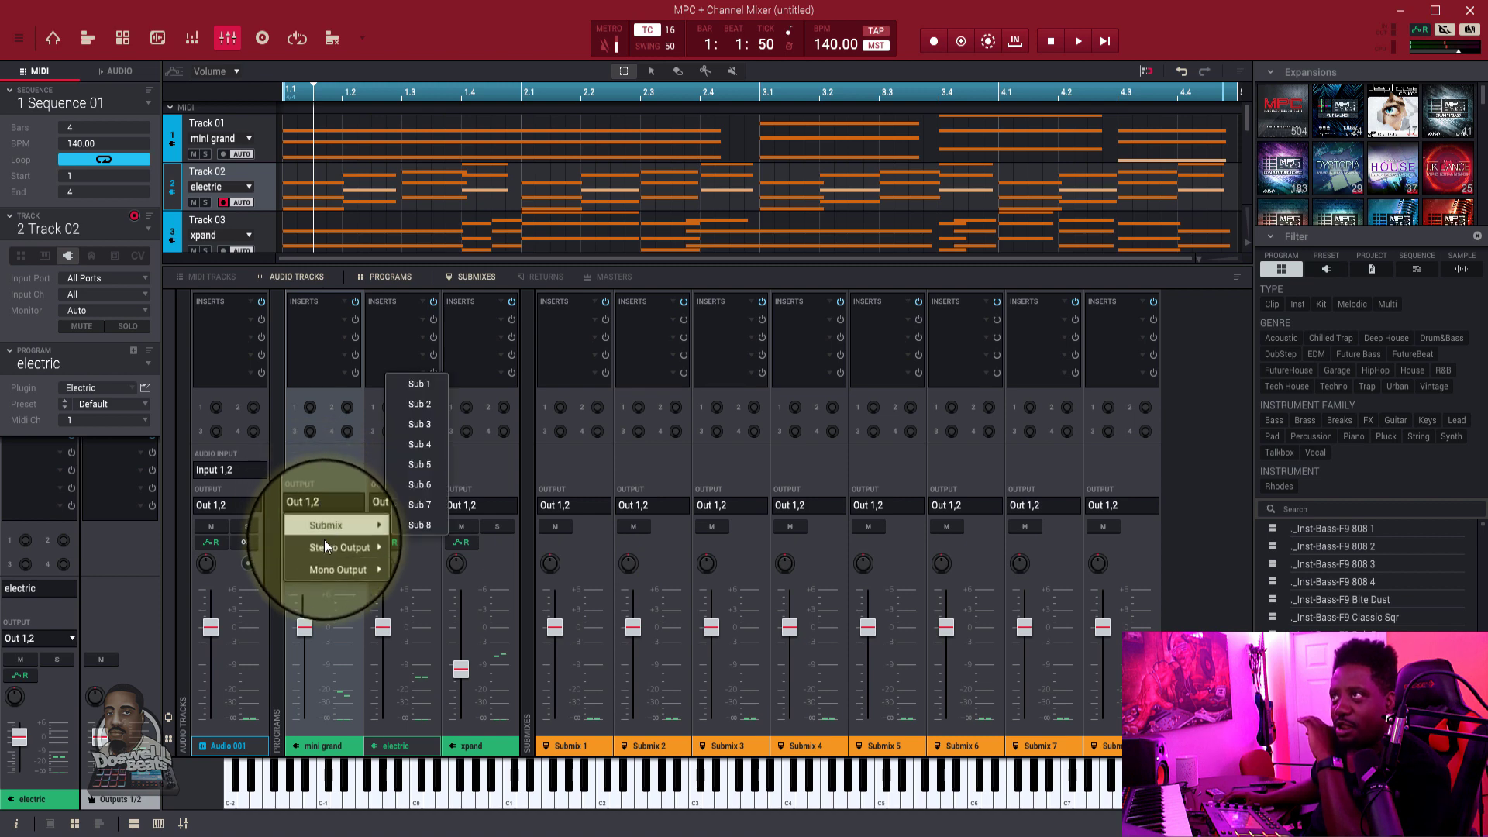
# - Route the mini grand program's output to Sub 1
pyautogui.click(316, 504)
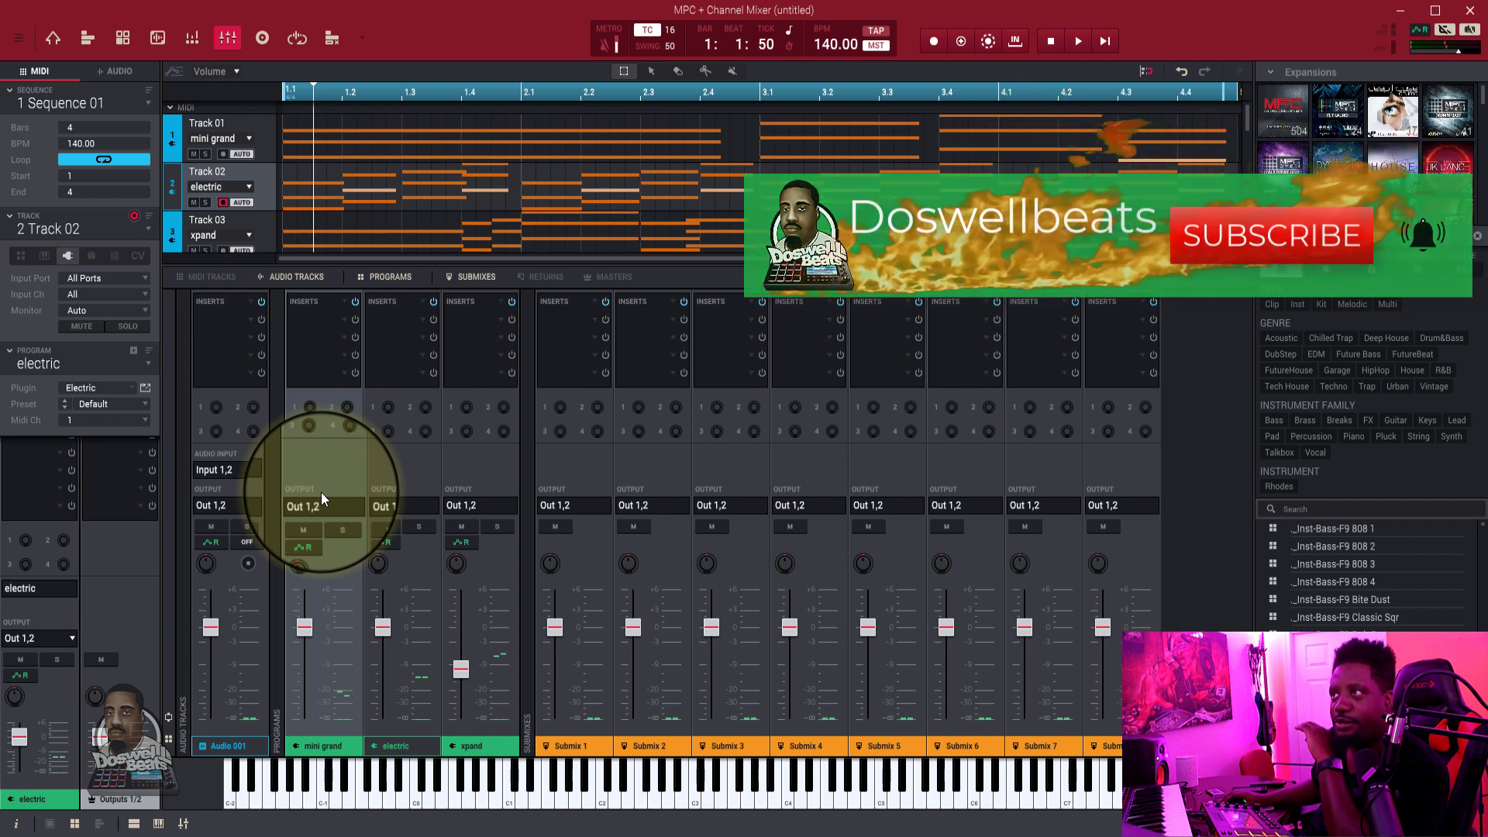
pyautogui.click(327, 504)
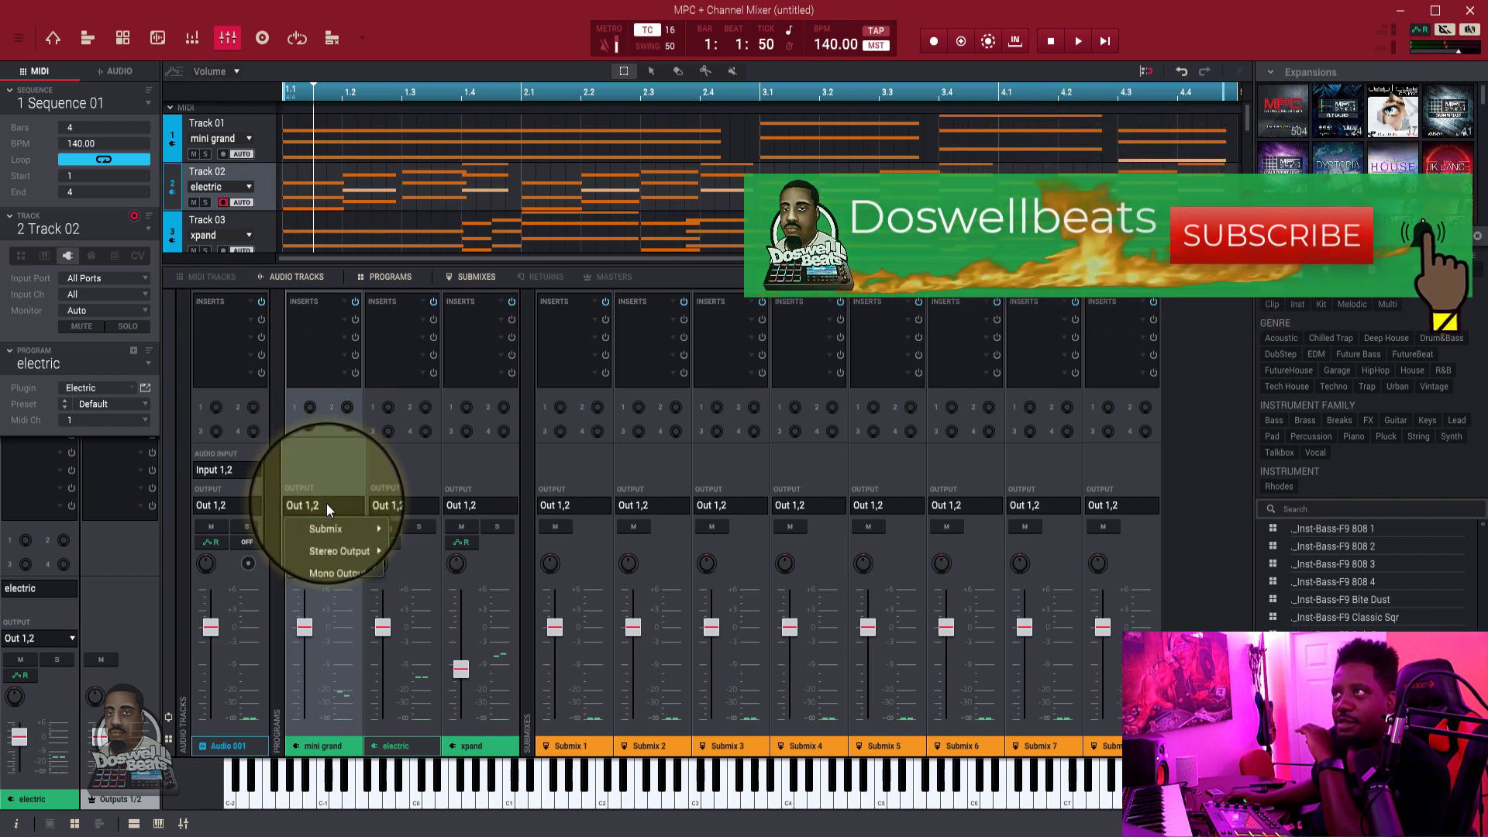
pyautogui.moveTo(334, 526)
pyautogui.click(417, 383)
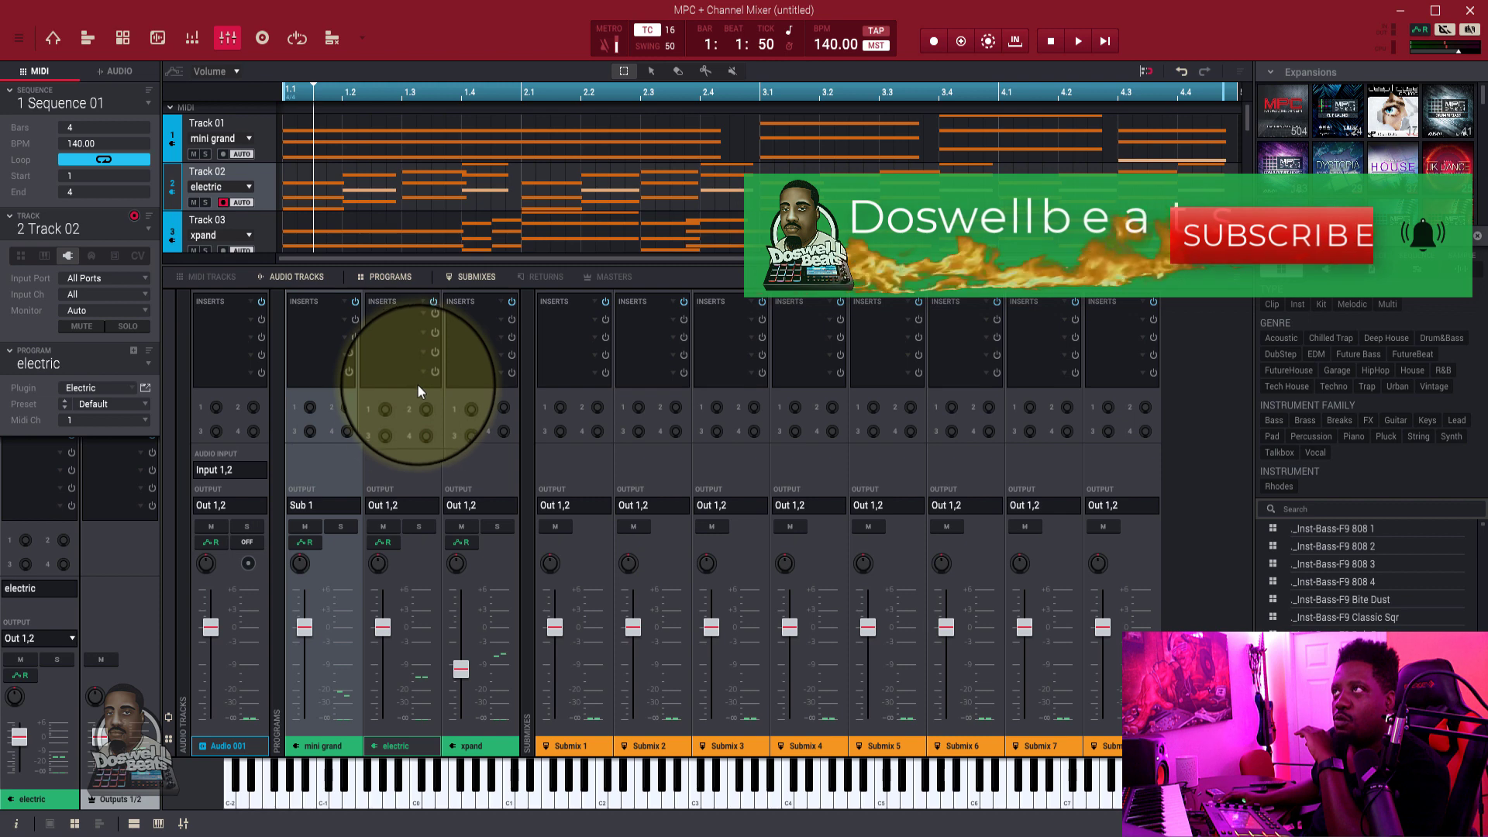
# - Route the electric and xpand programs' outputs to Sub 1 and play the sequence through the submix
pyautogui.click(402, 504)
pyautogui.moveTo(404, 528)
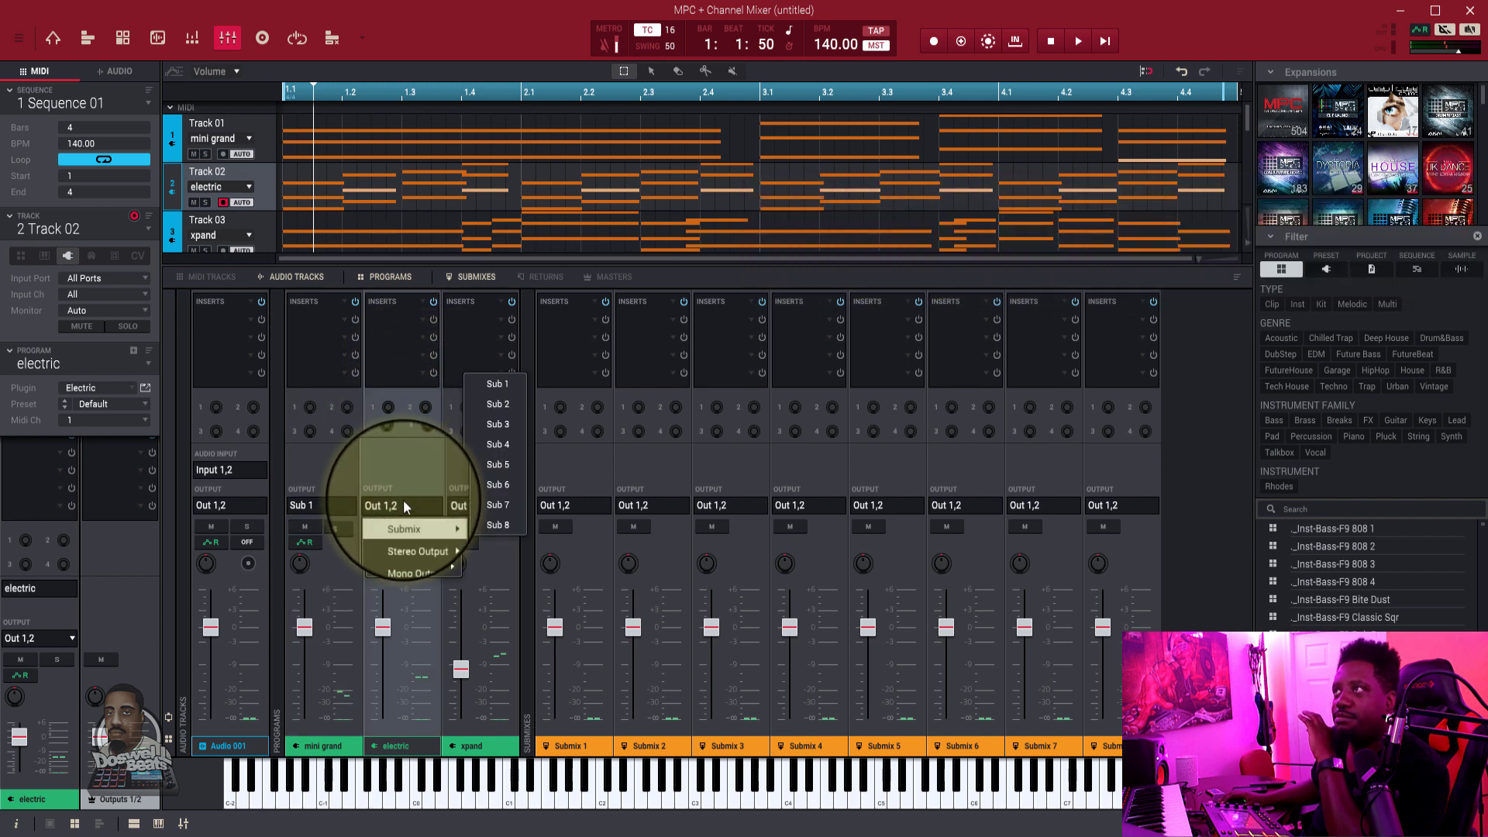
pyautogui.click(486, 389)
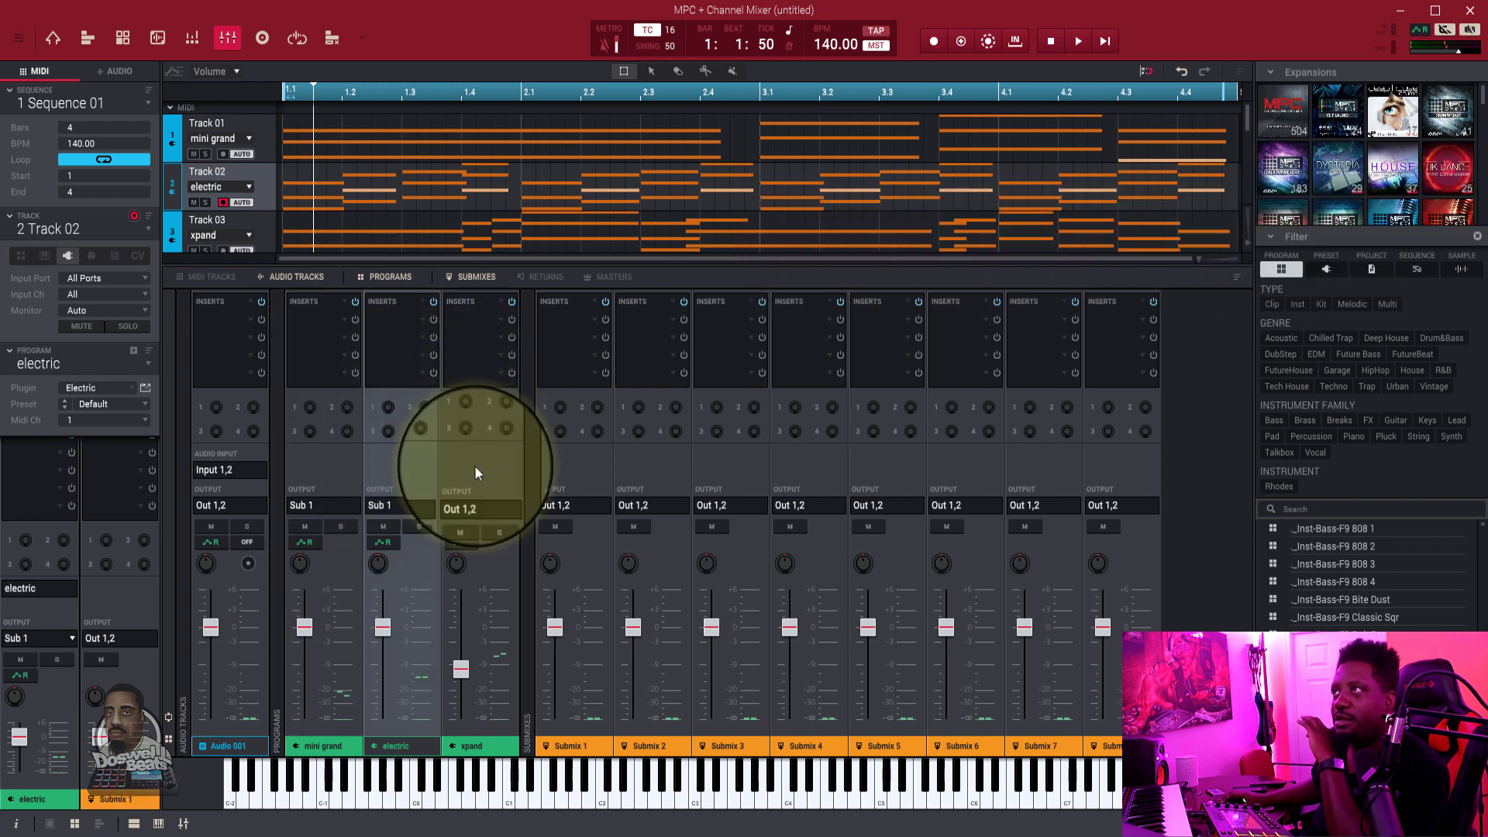
pyautogui.click(469, 507)
pyautogui.moveTo(496, 526)
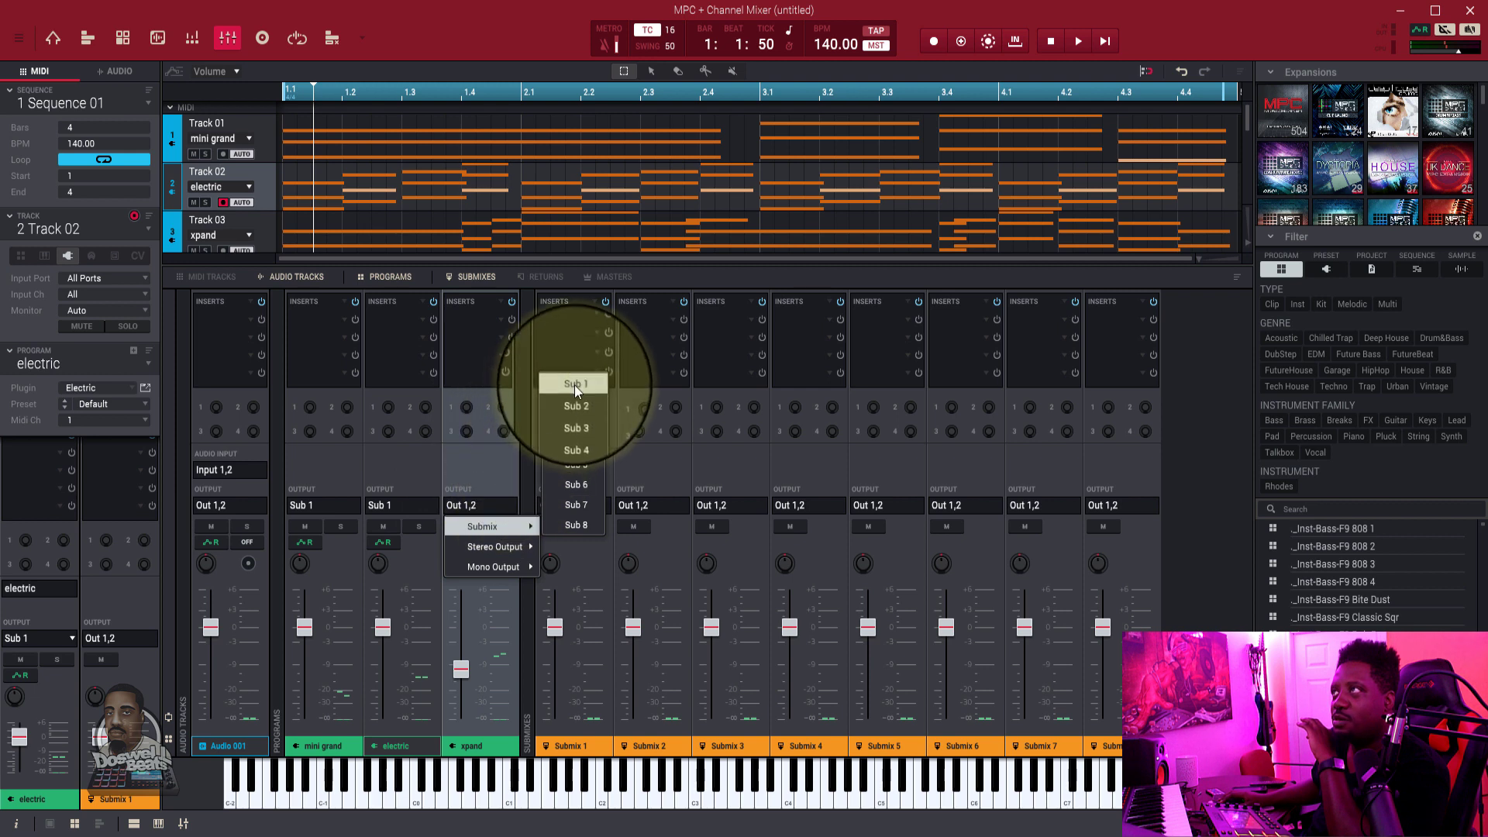
pyautogui.click(574, 385)
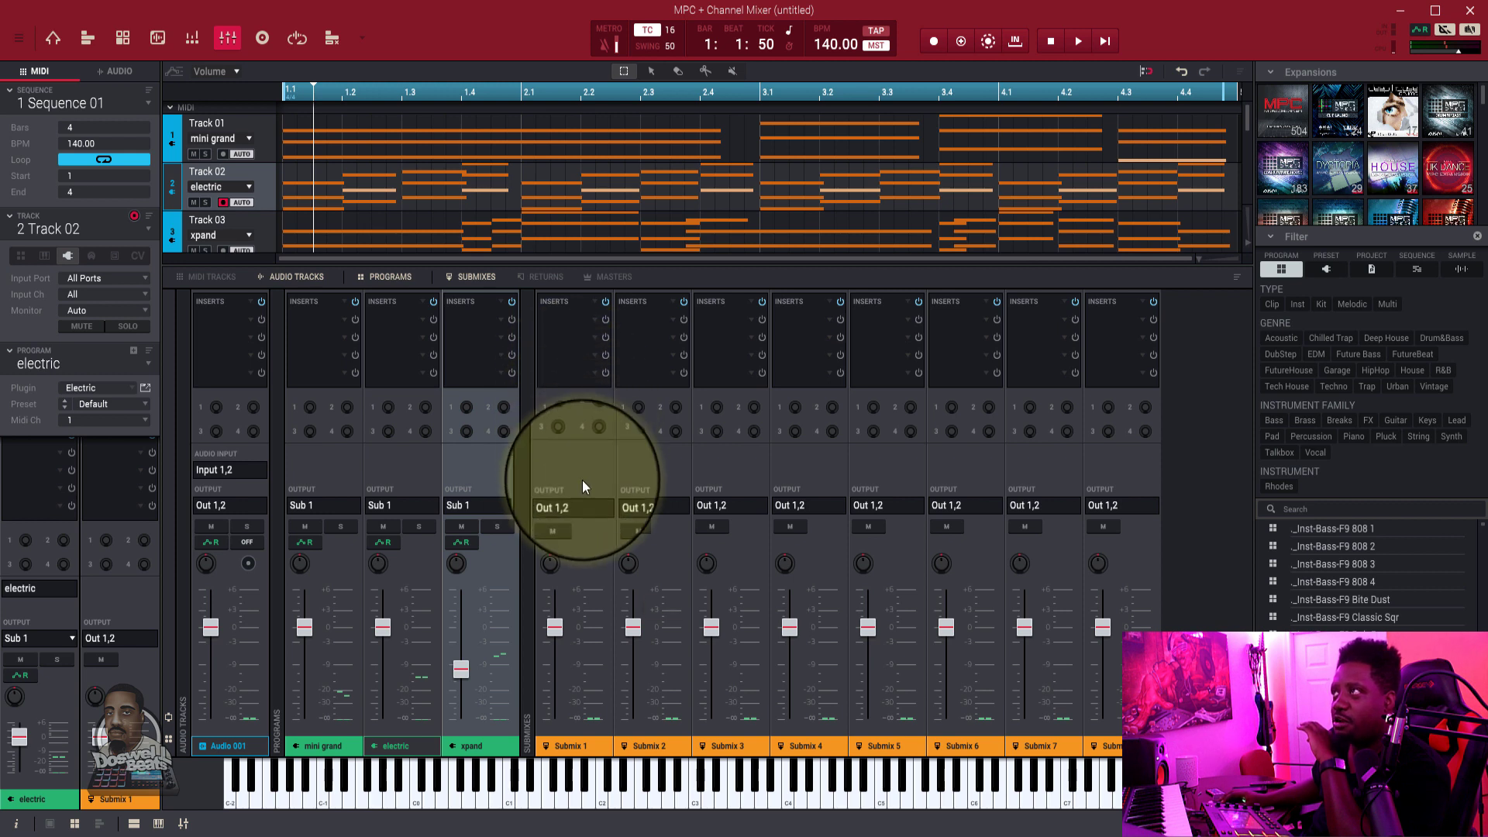
pyautogui.press('space')
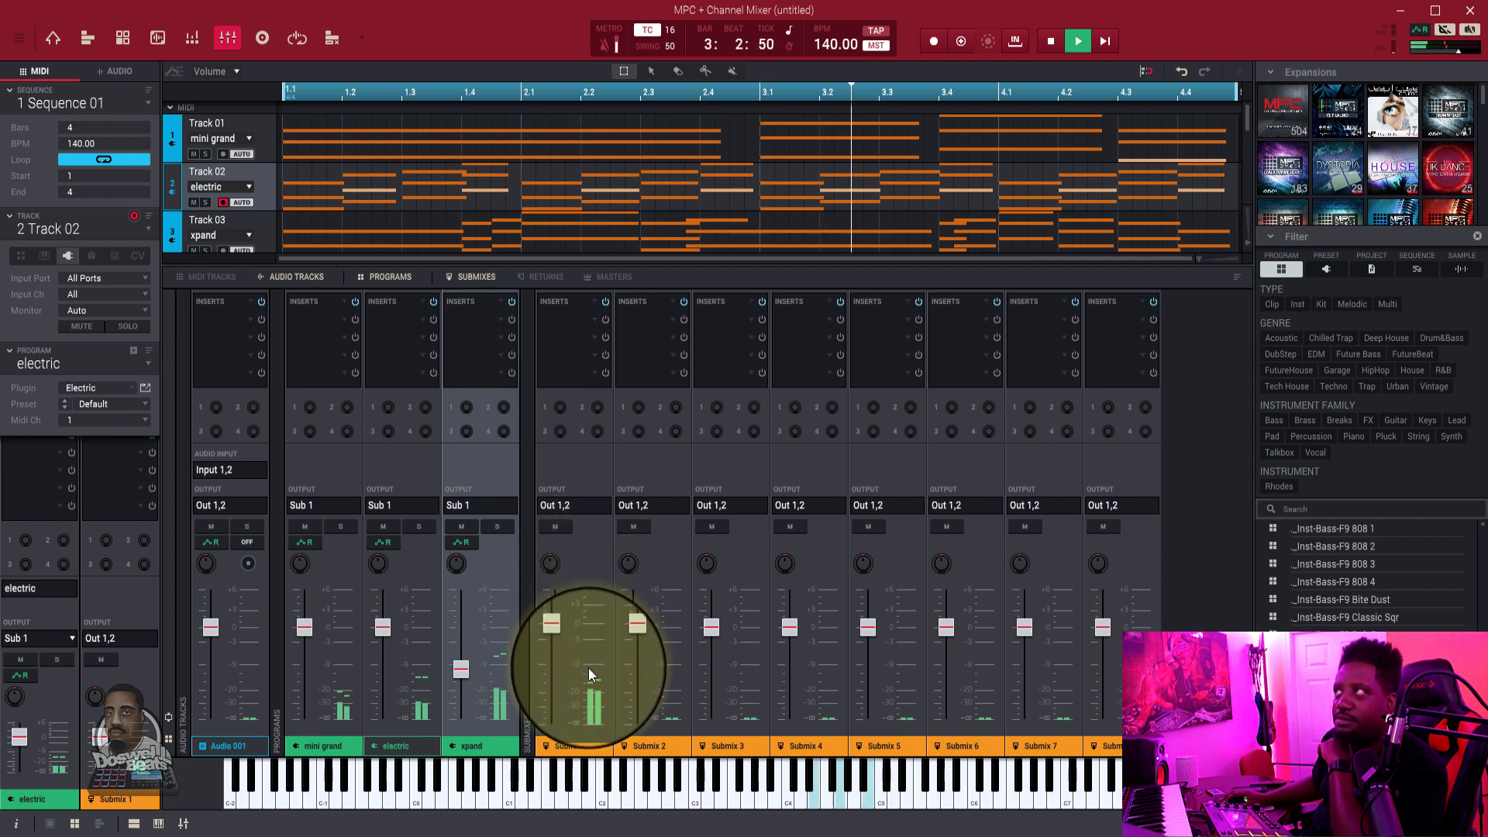
# - Stop playback and load AIR Reverb into the first insert slot of Submix 1
pyautogui.press('space')
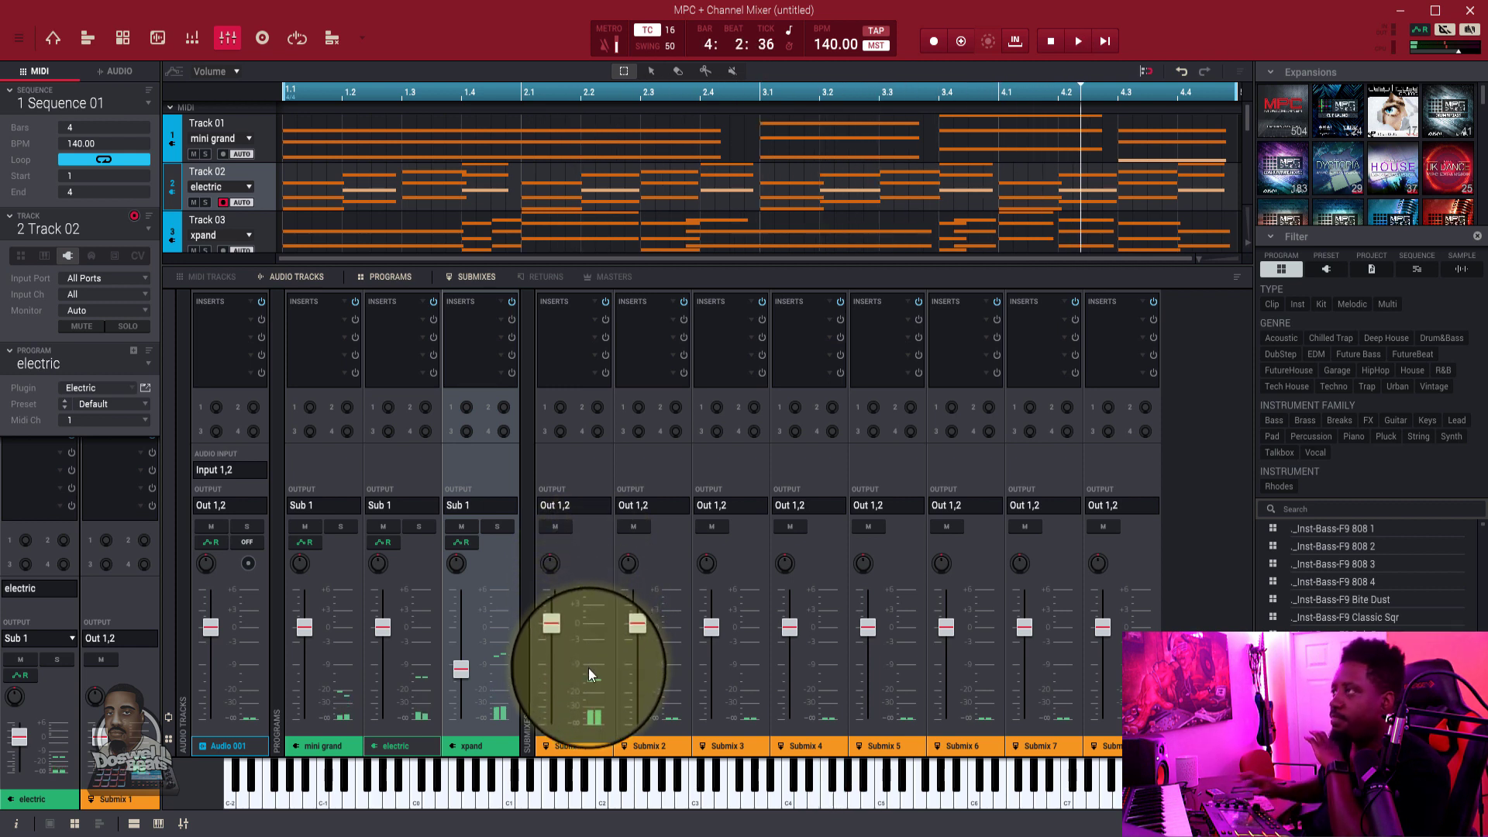
pyautogui.click(589, 314)
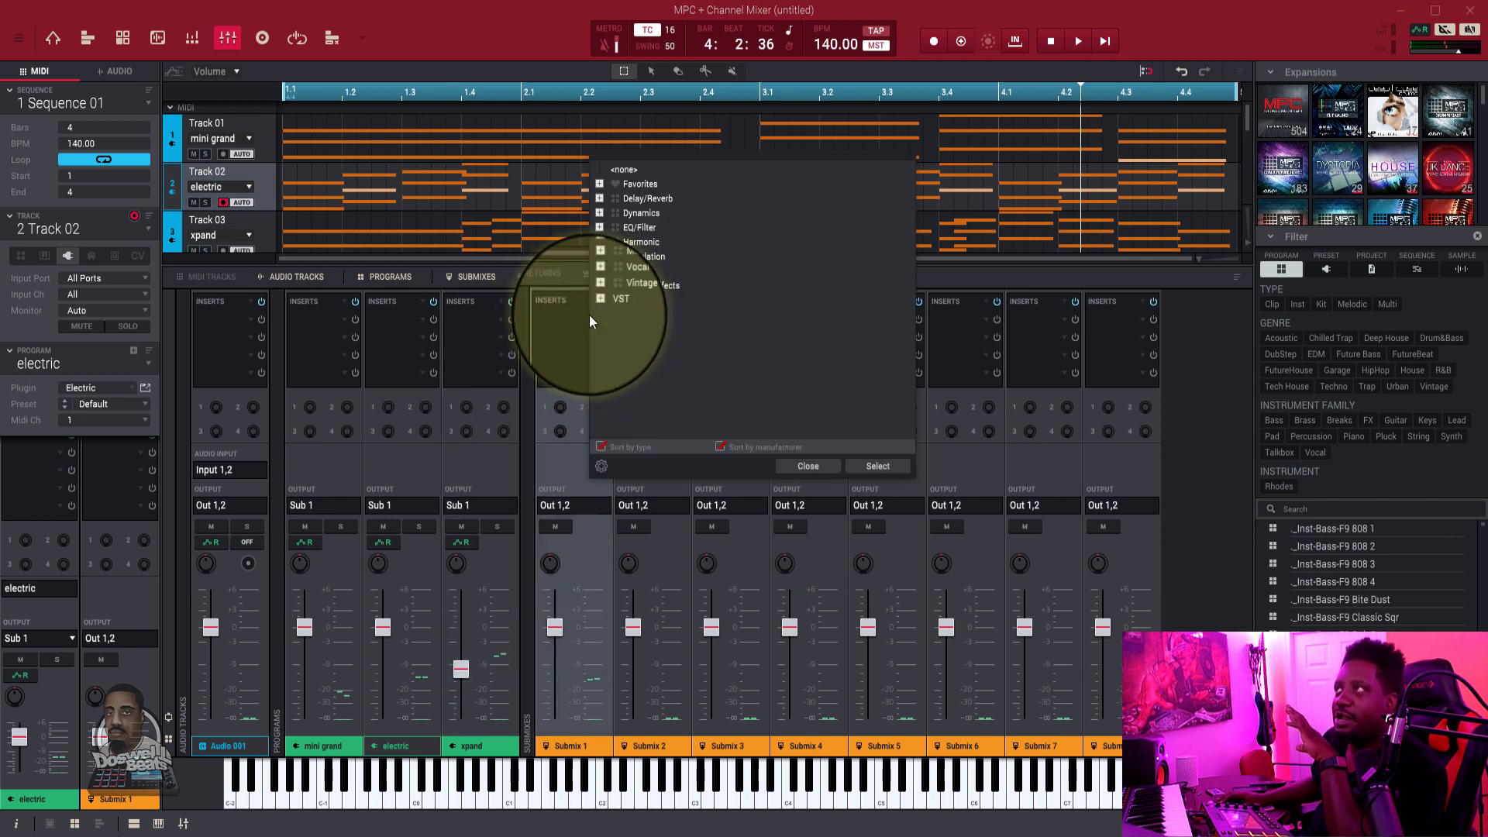
pyautogui.click(611, 206)
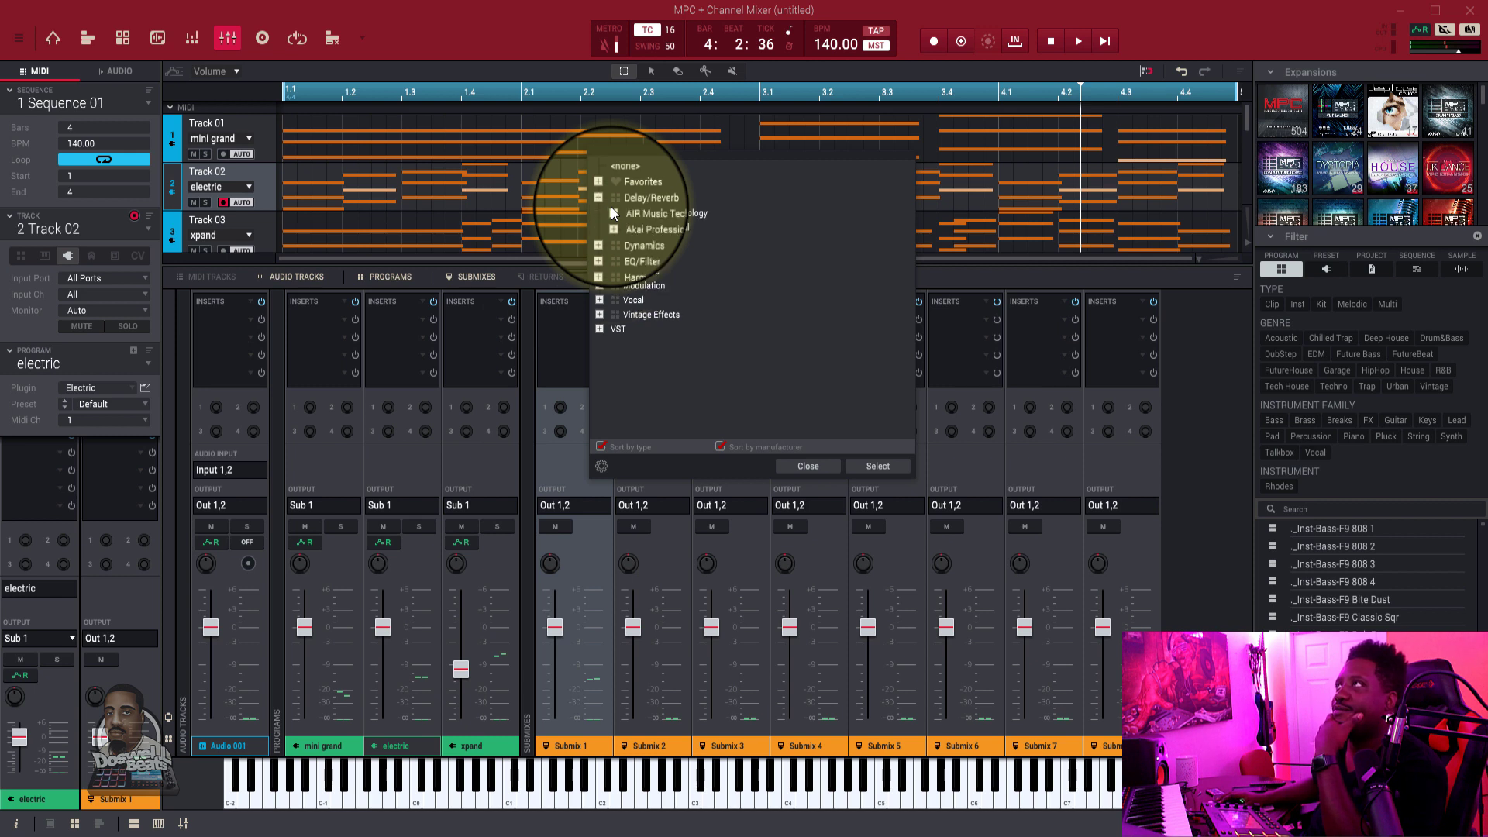
pyautogui.click(614, 214)
pyautogui.doubleClick(655, 261)
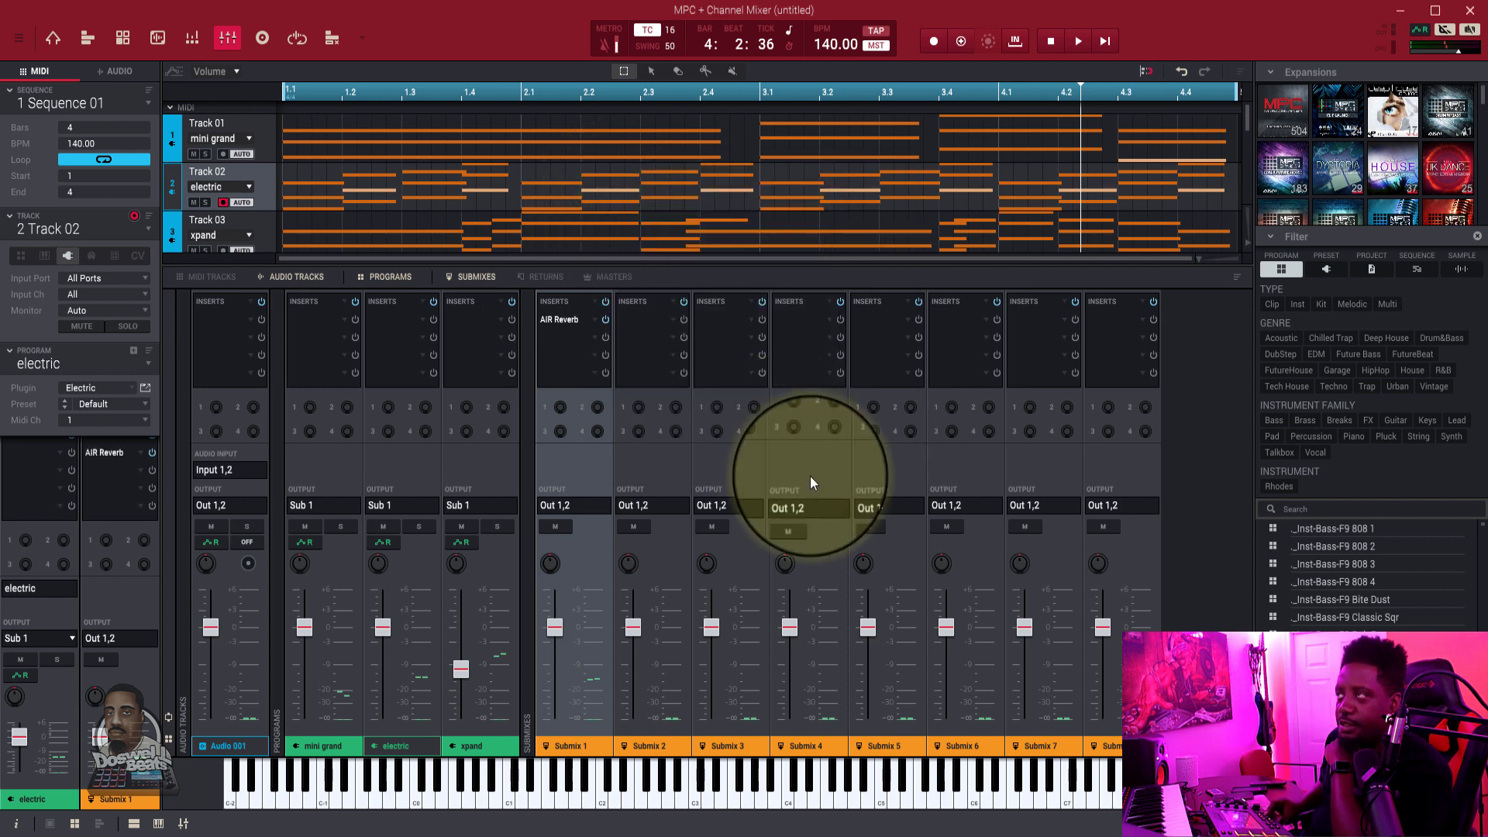
# - Audition the AIR Reverb presets on Submix 1 during playback, choose Stadium, move the plugin window out of view and stop playback
pyautogui.press('space')
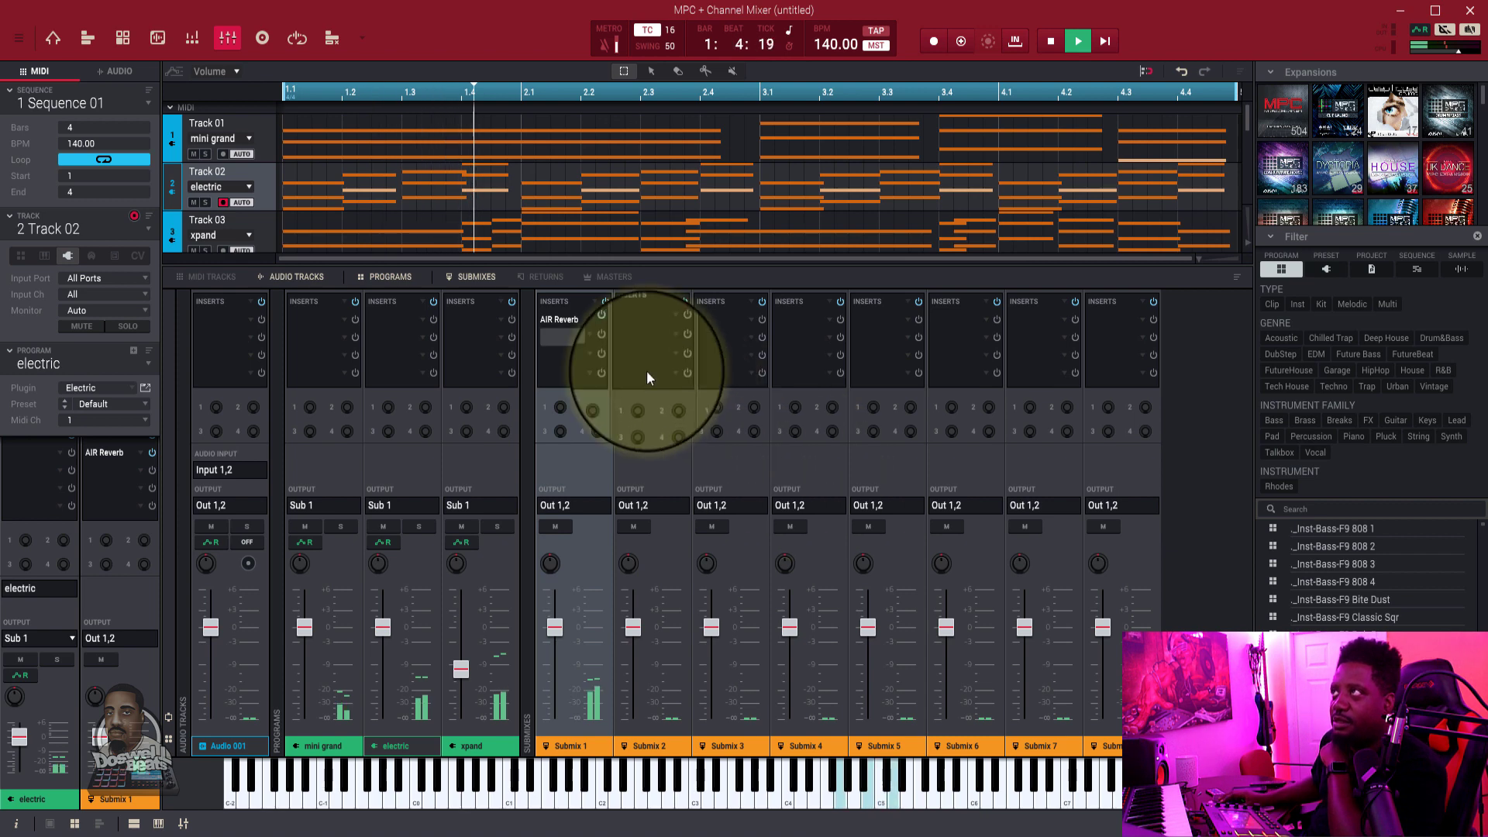
pyautogui.doubleClick(570, 323)
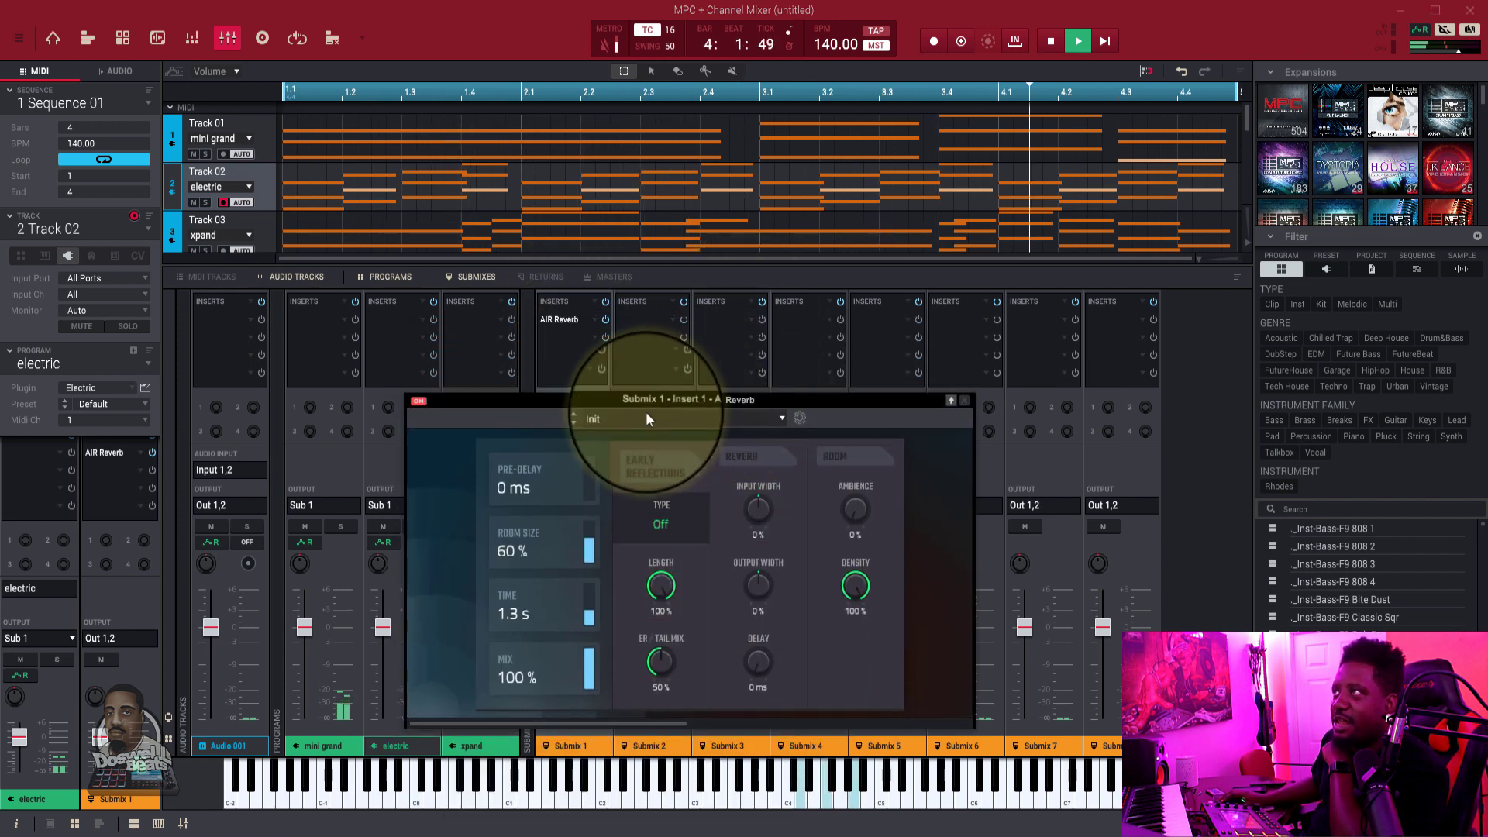
pyautogui.click(583, 422)
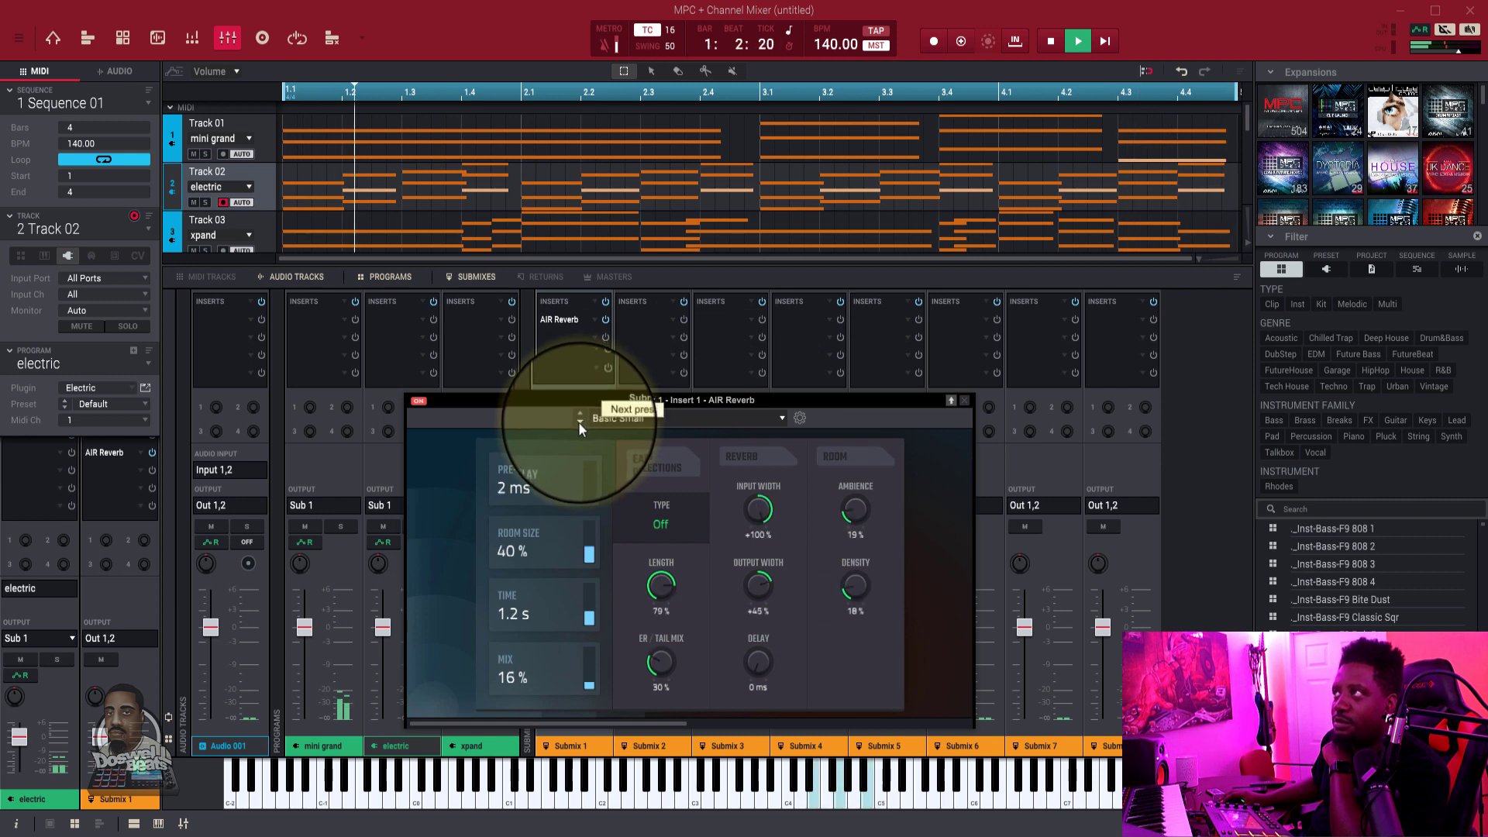
pyautogui.click(579, 421)
pyautogui.click(579, 422)
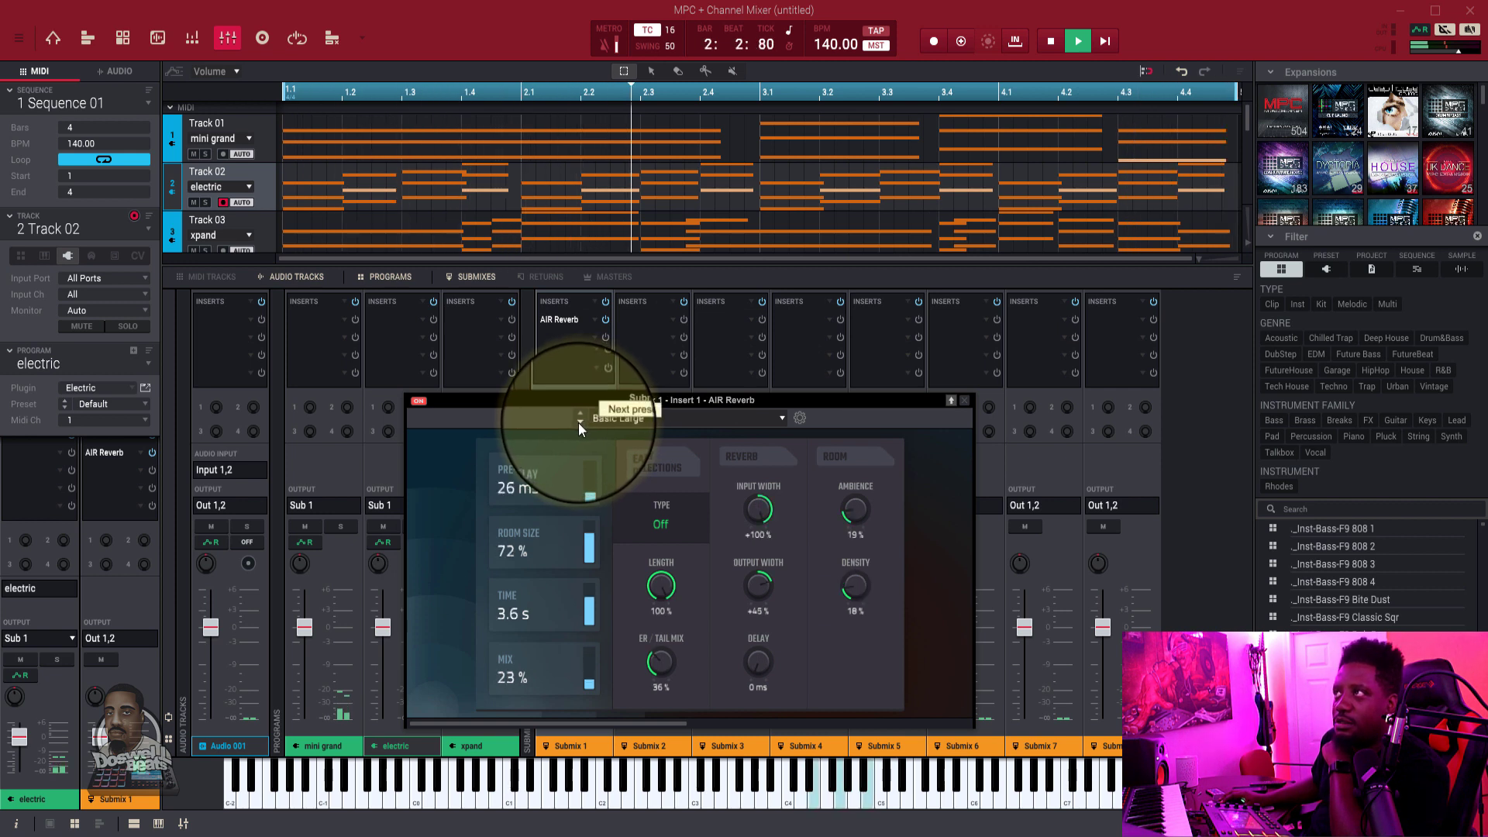
pyautogui.click(579, 422)
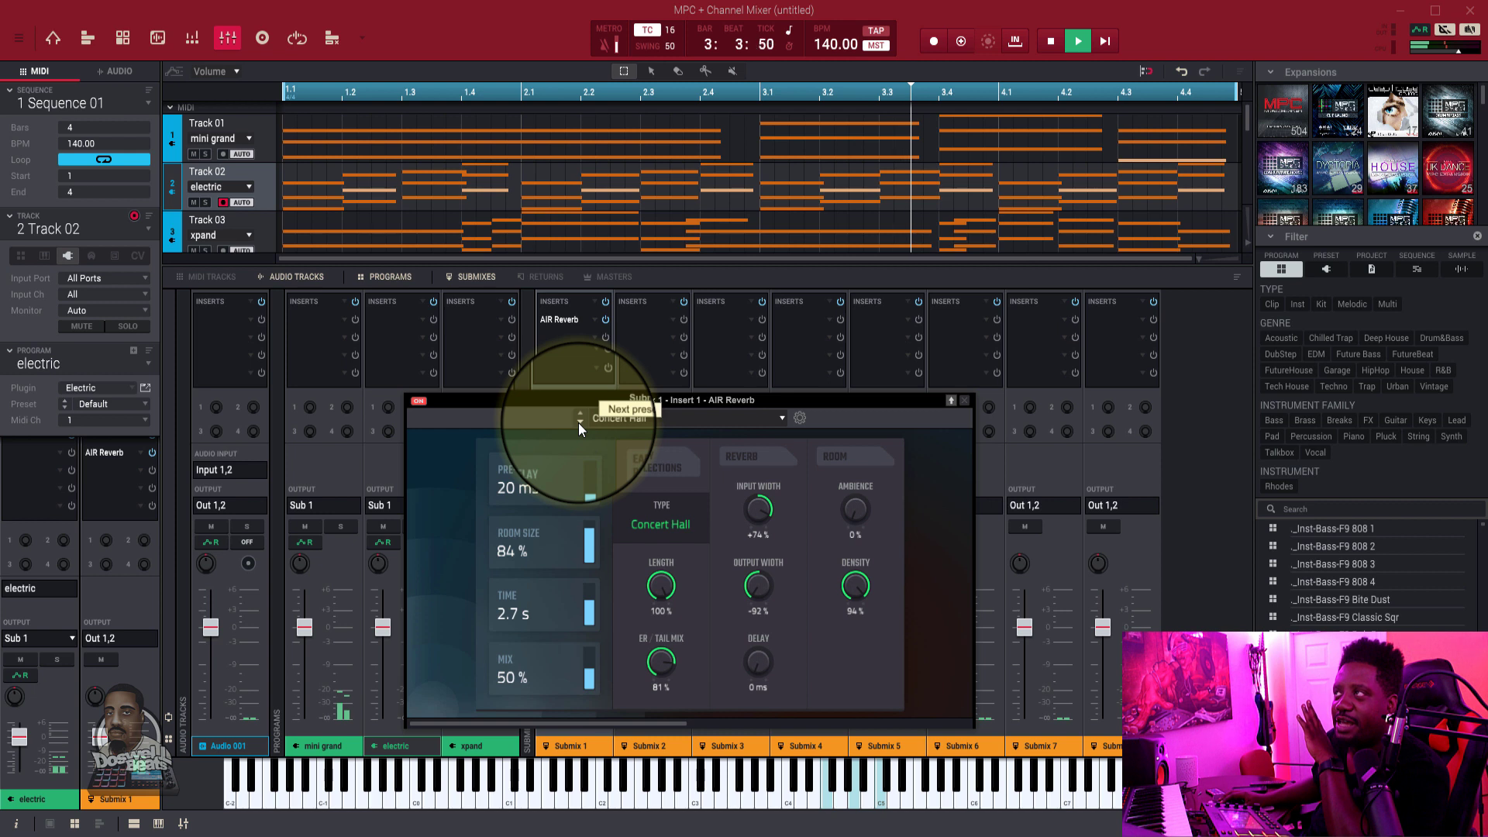
pyautogui.click(578, 422)
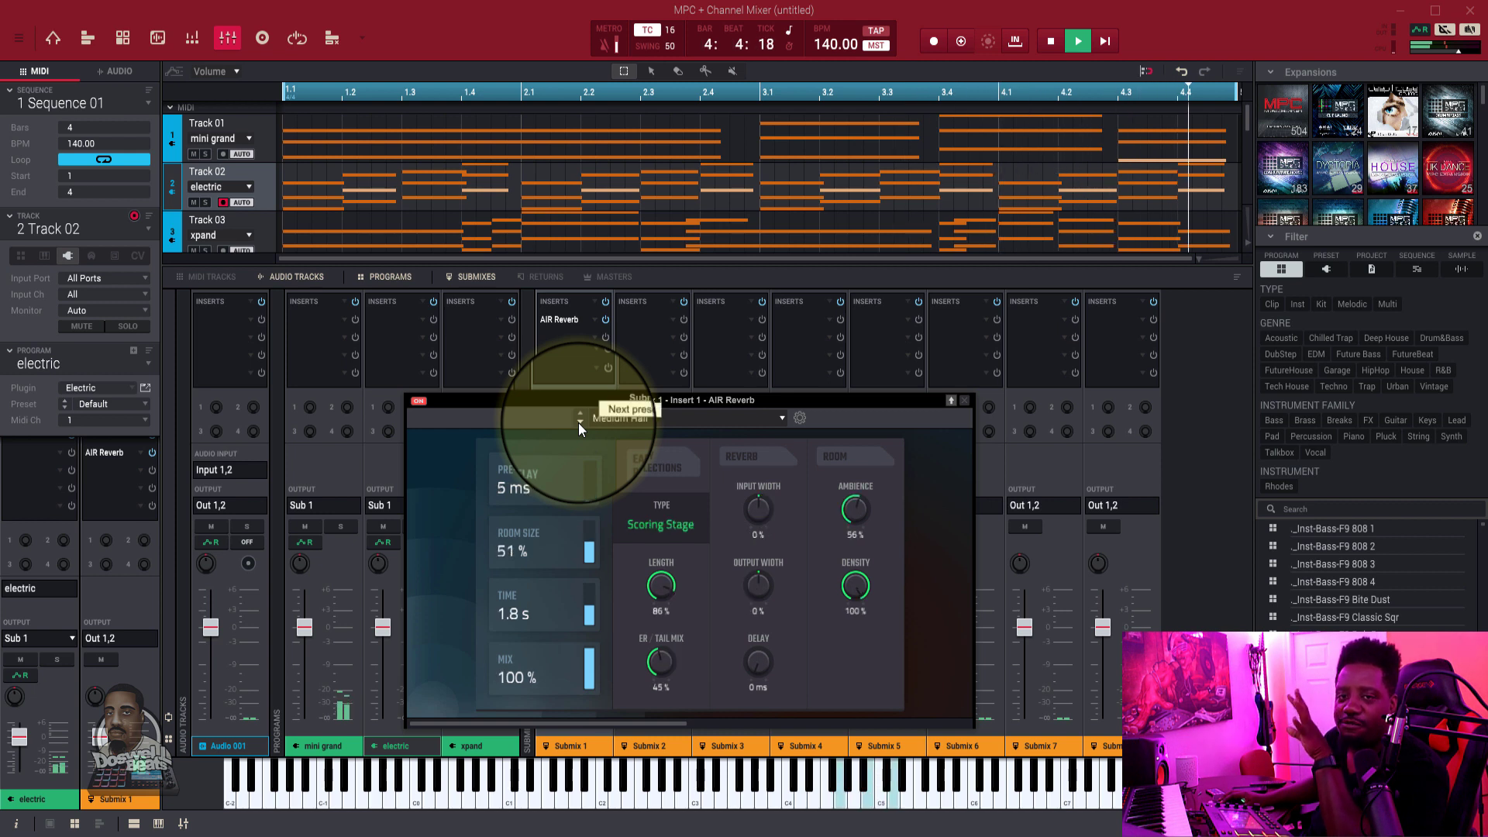
pyautogui.click(578, 422)
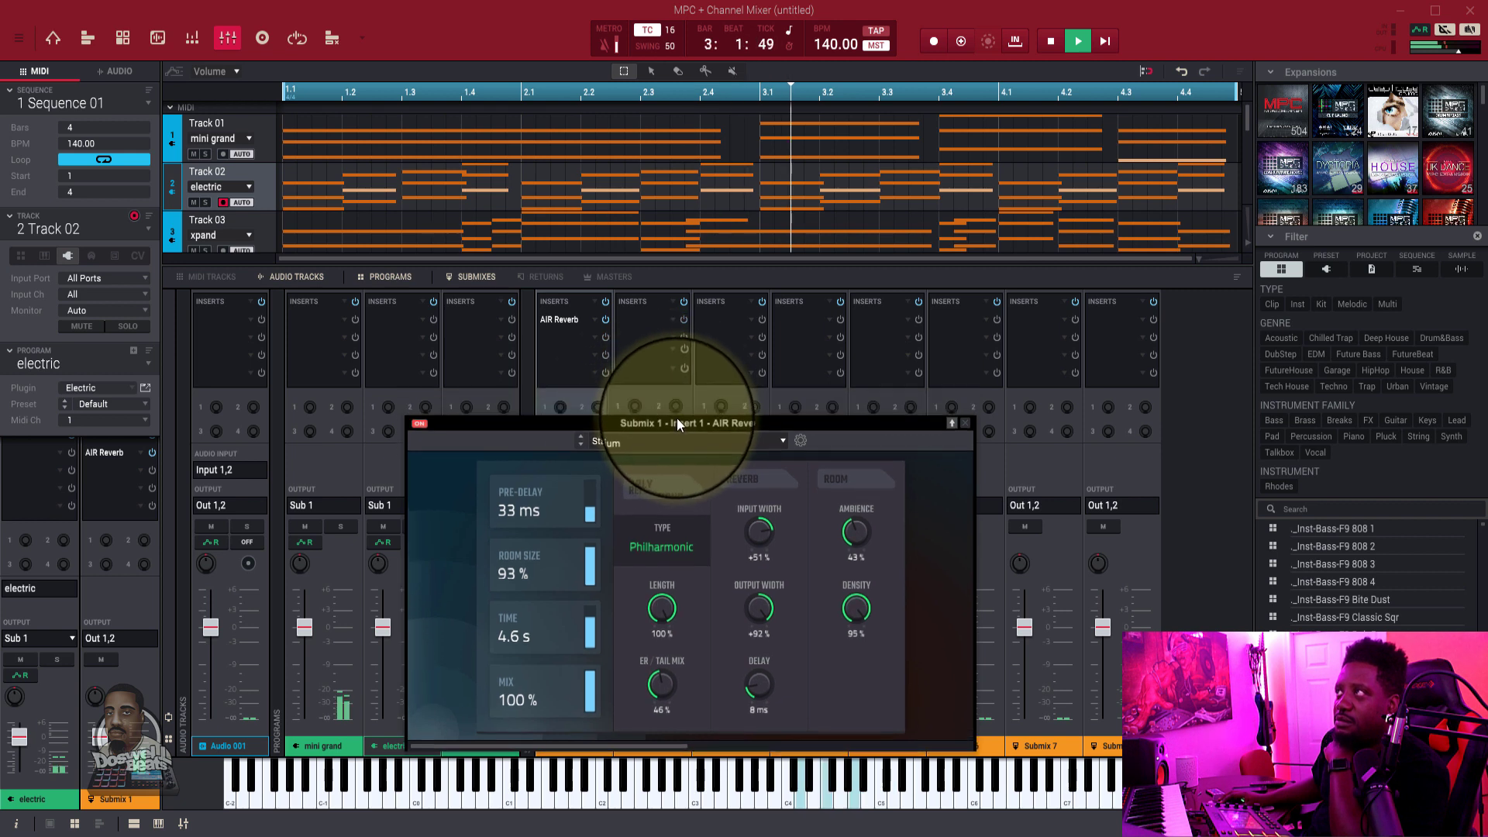
pyautogui.moveTo(675, 399); pyautogui.dragTo(692, 400)
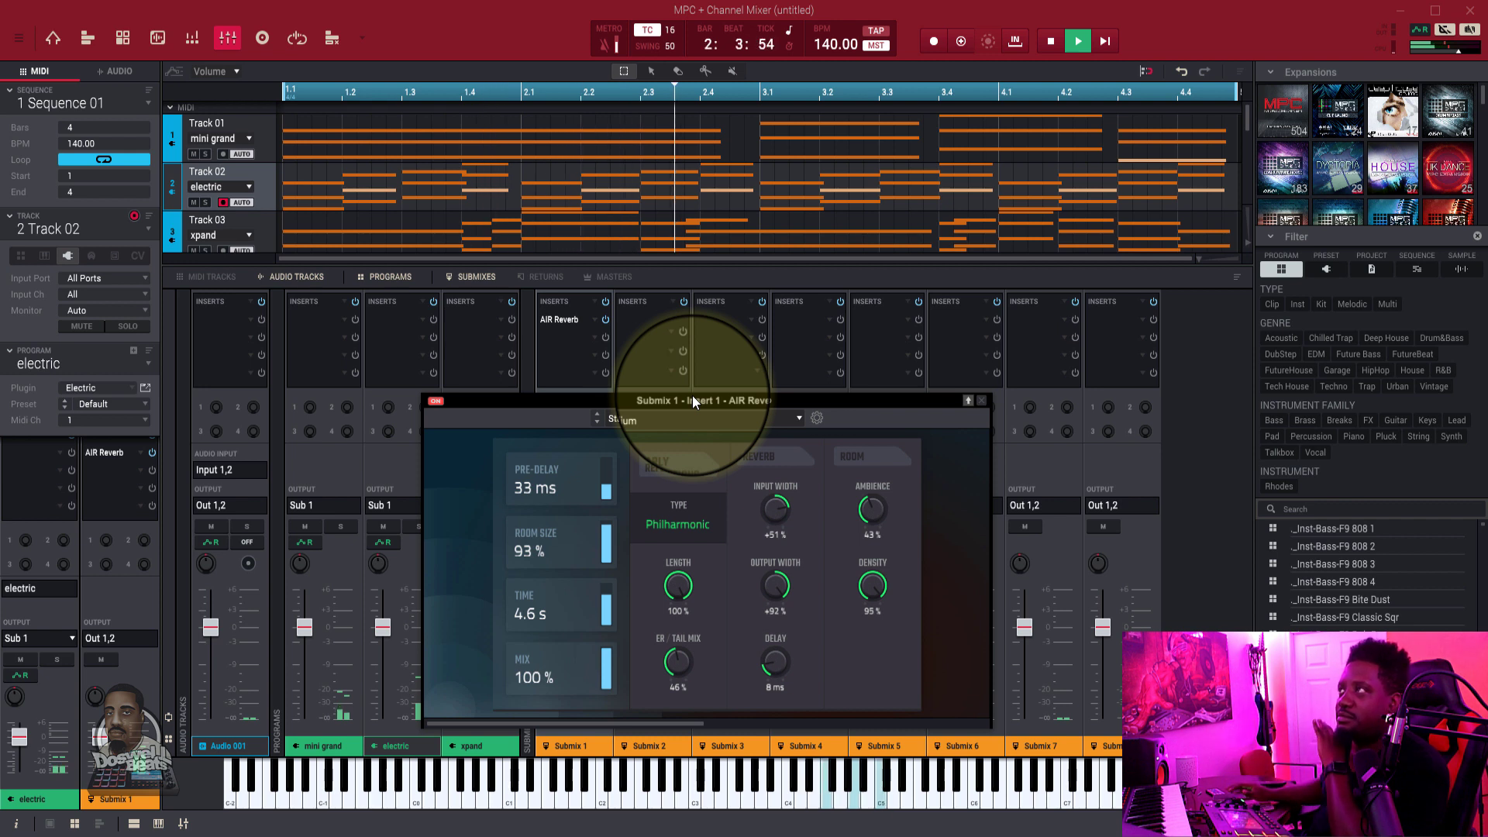
pyautogui.moveTo(729, 400); pyautogui.dragTo(666, 836)
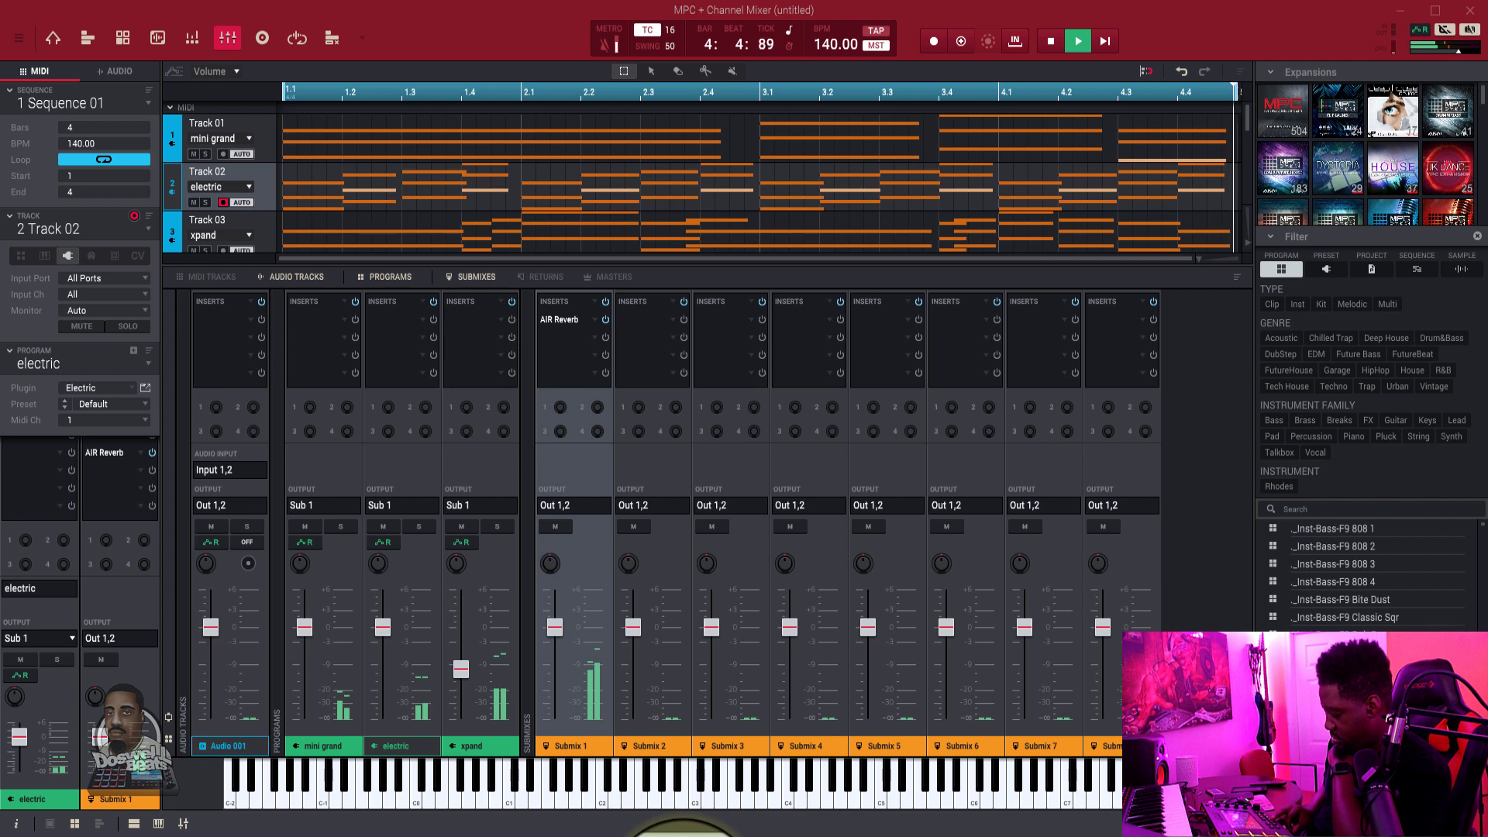
pyautogui.press('space')
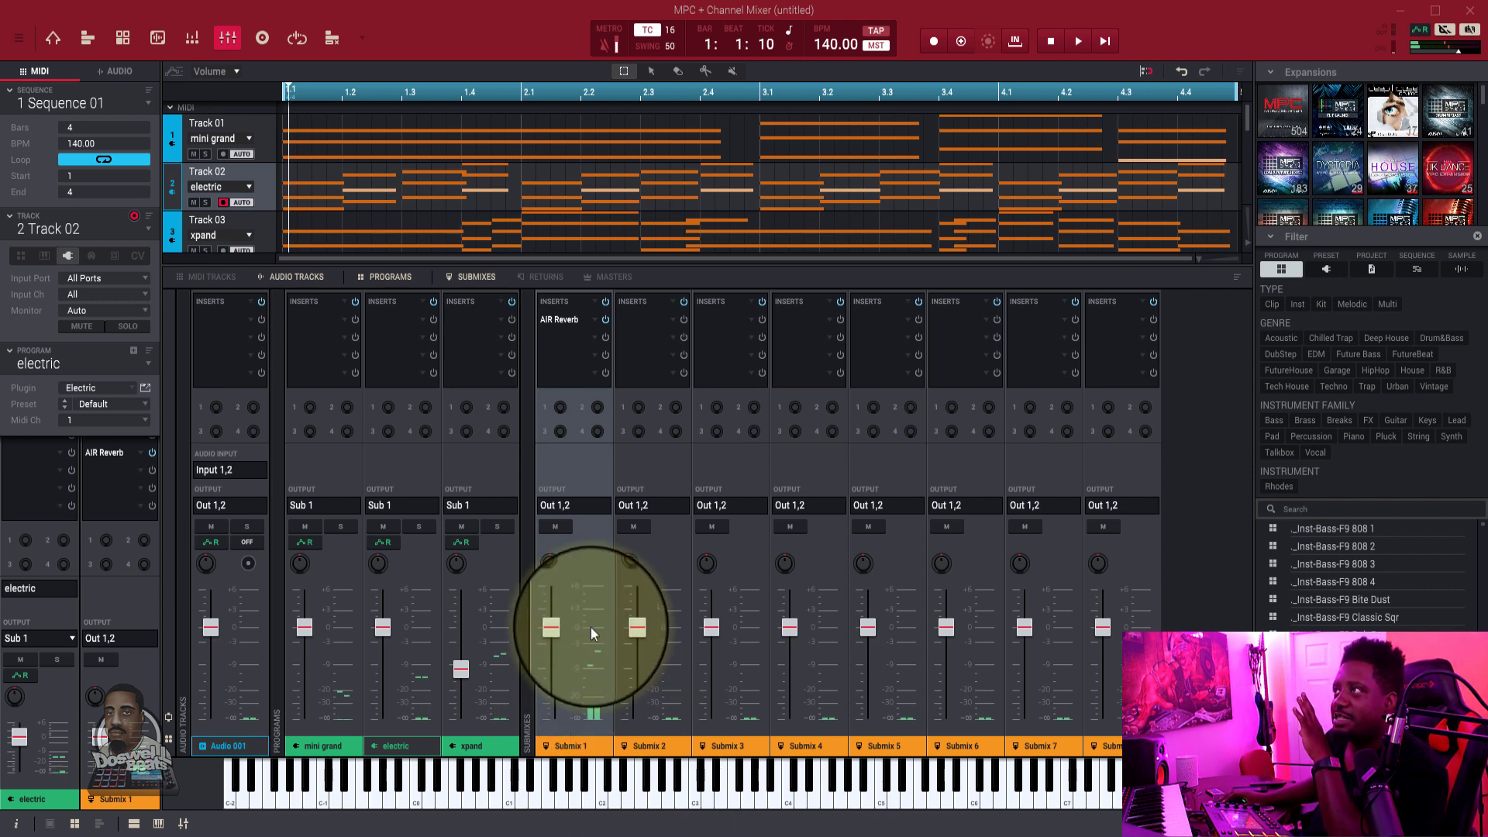
# - Compare the sequence with Submix 1 muted and unmuted, stop playback and leave the submix unmuted
pyautogui.click(555, 527)
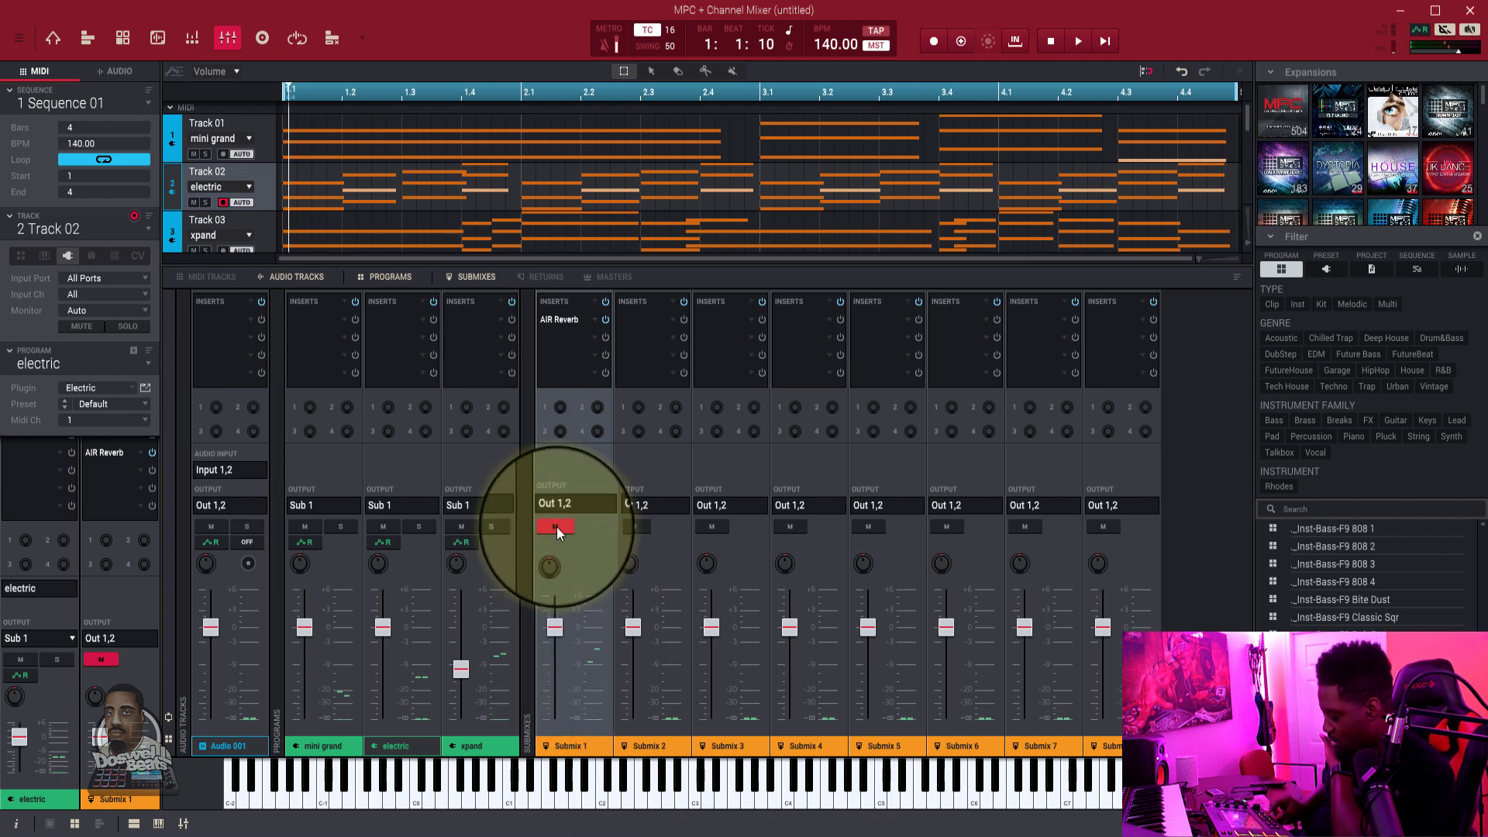
pyautogui.press('space')
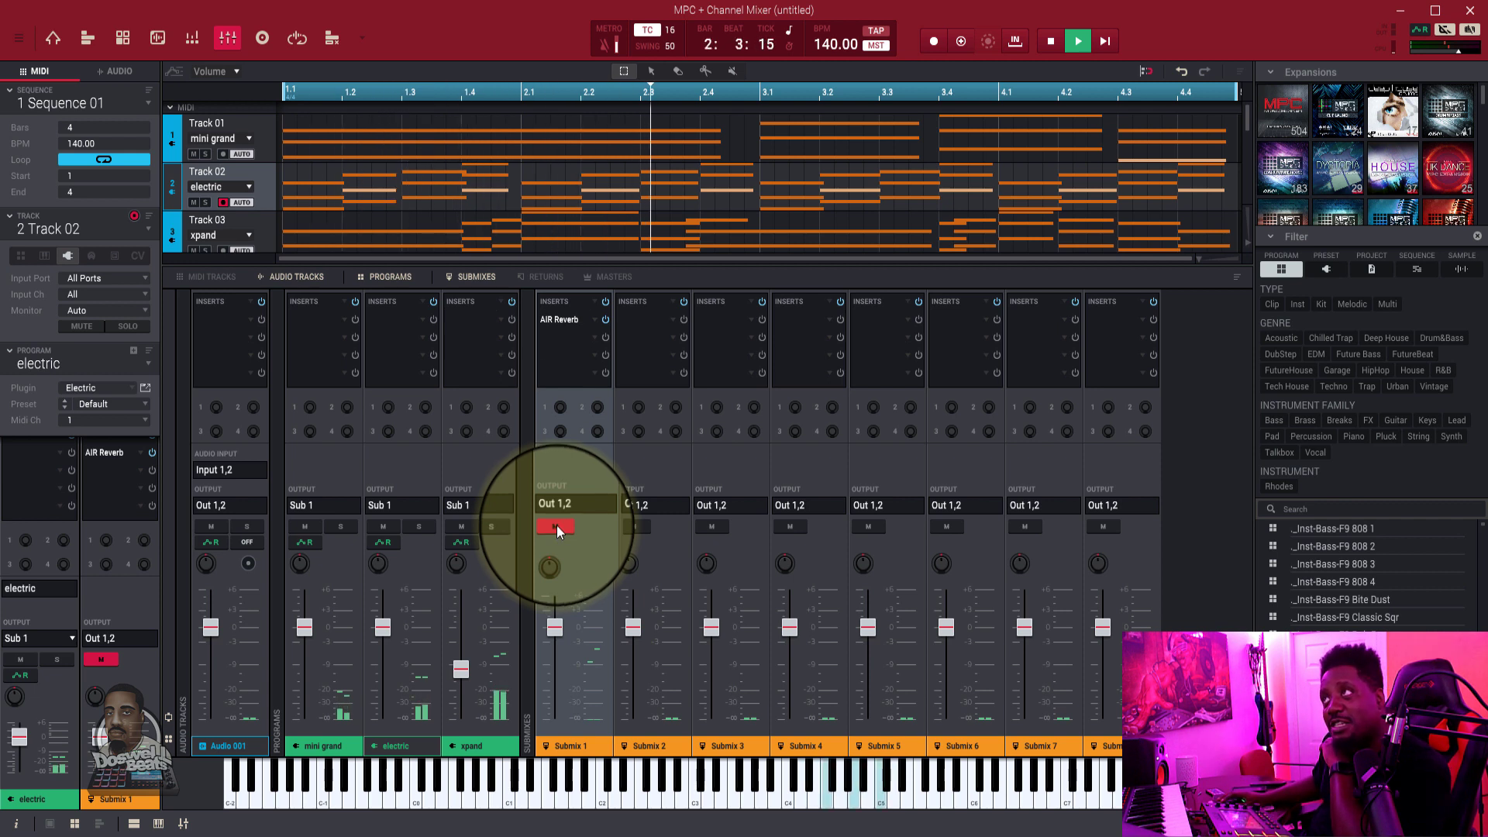
pyautogui.click(556, 525)
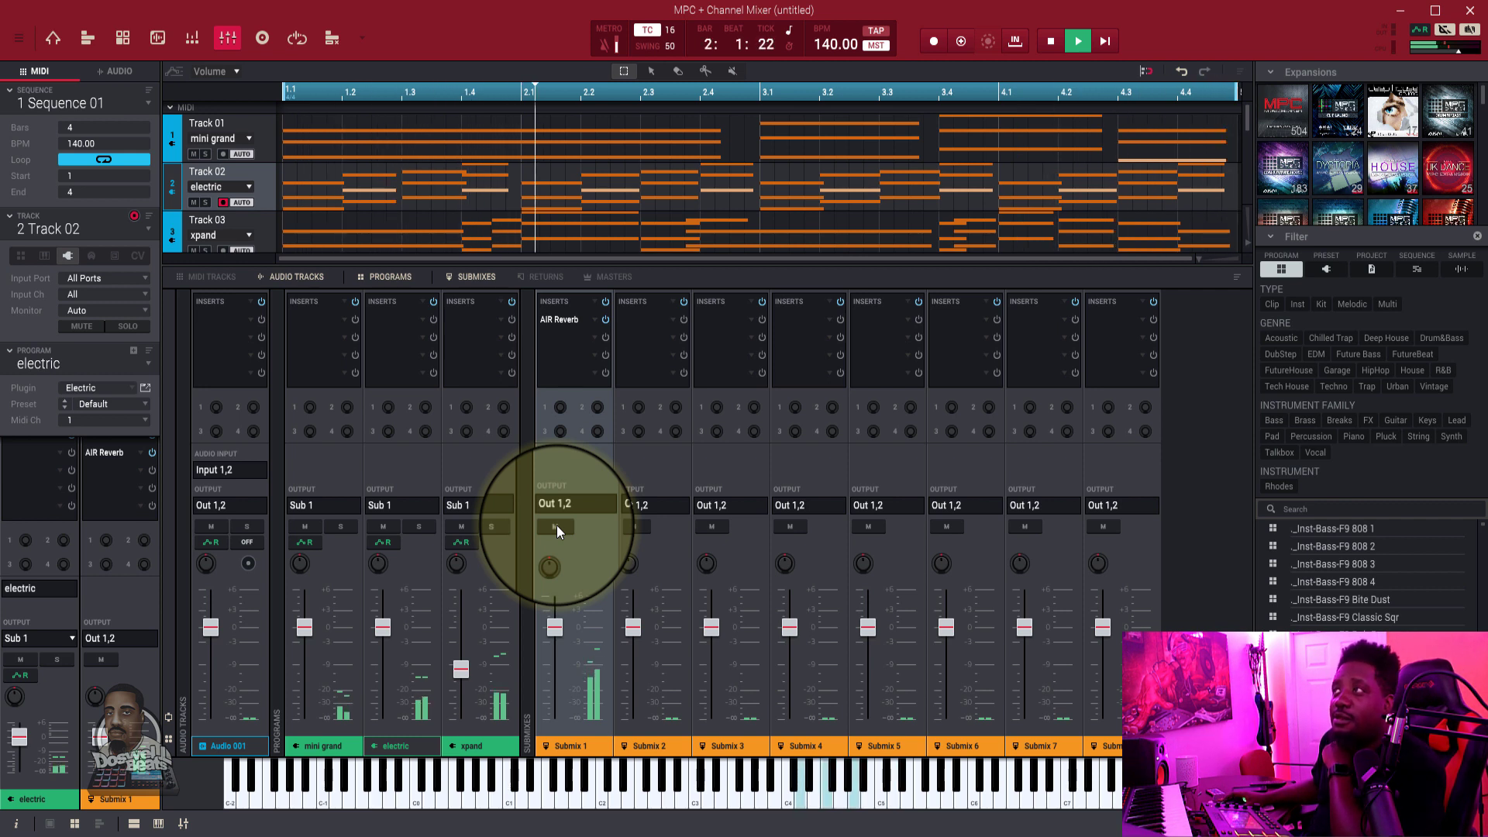
pyautogui.click(557, 526)
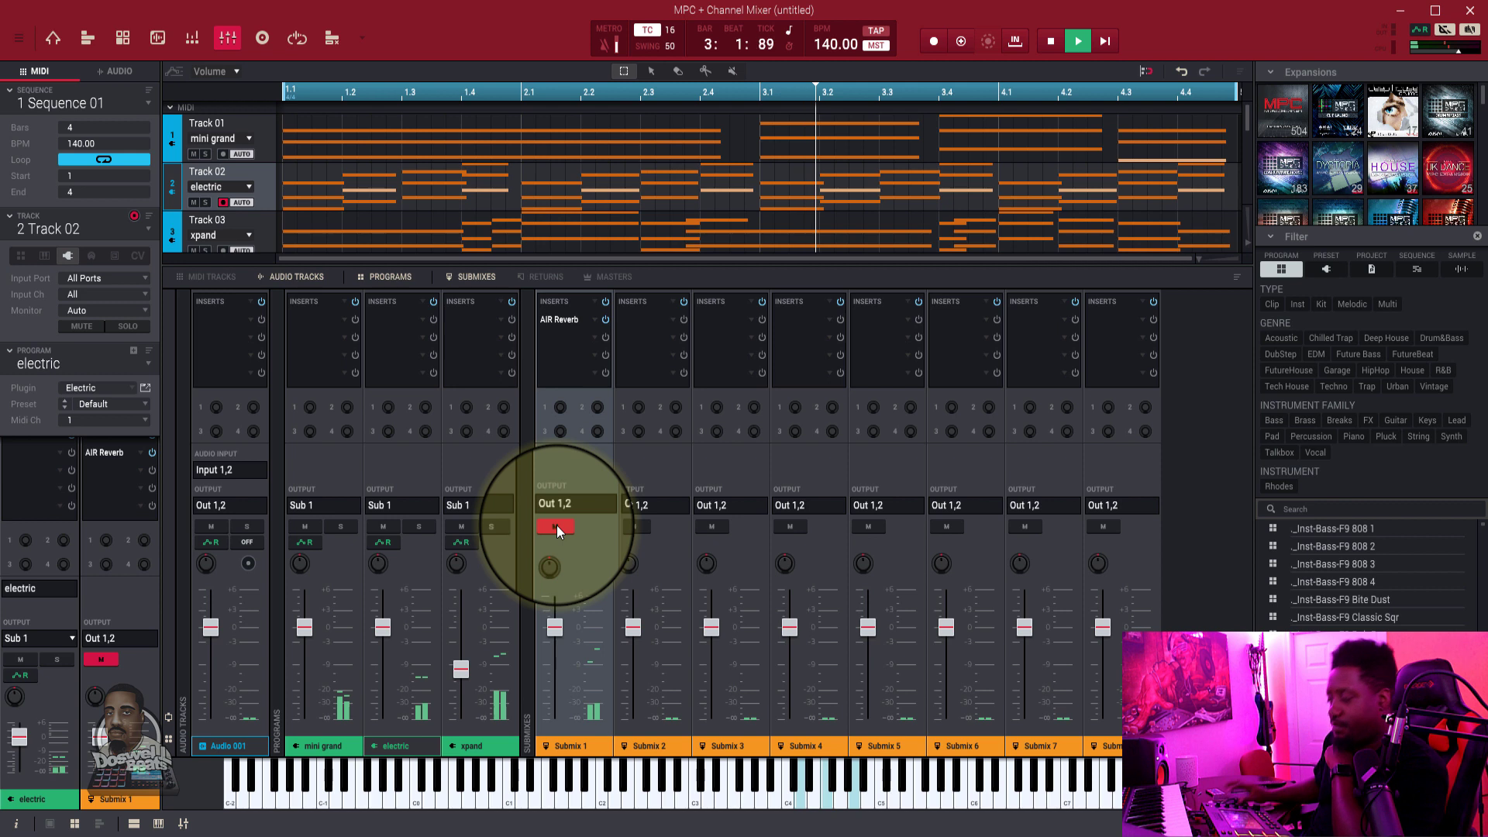
pyautogui.press('space')
pyautogui.click(558, 527)
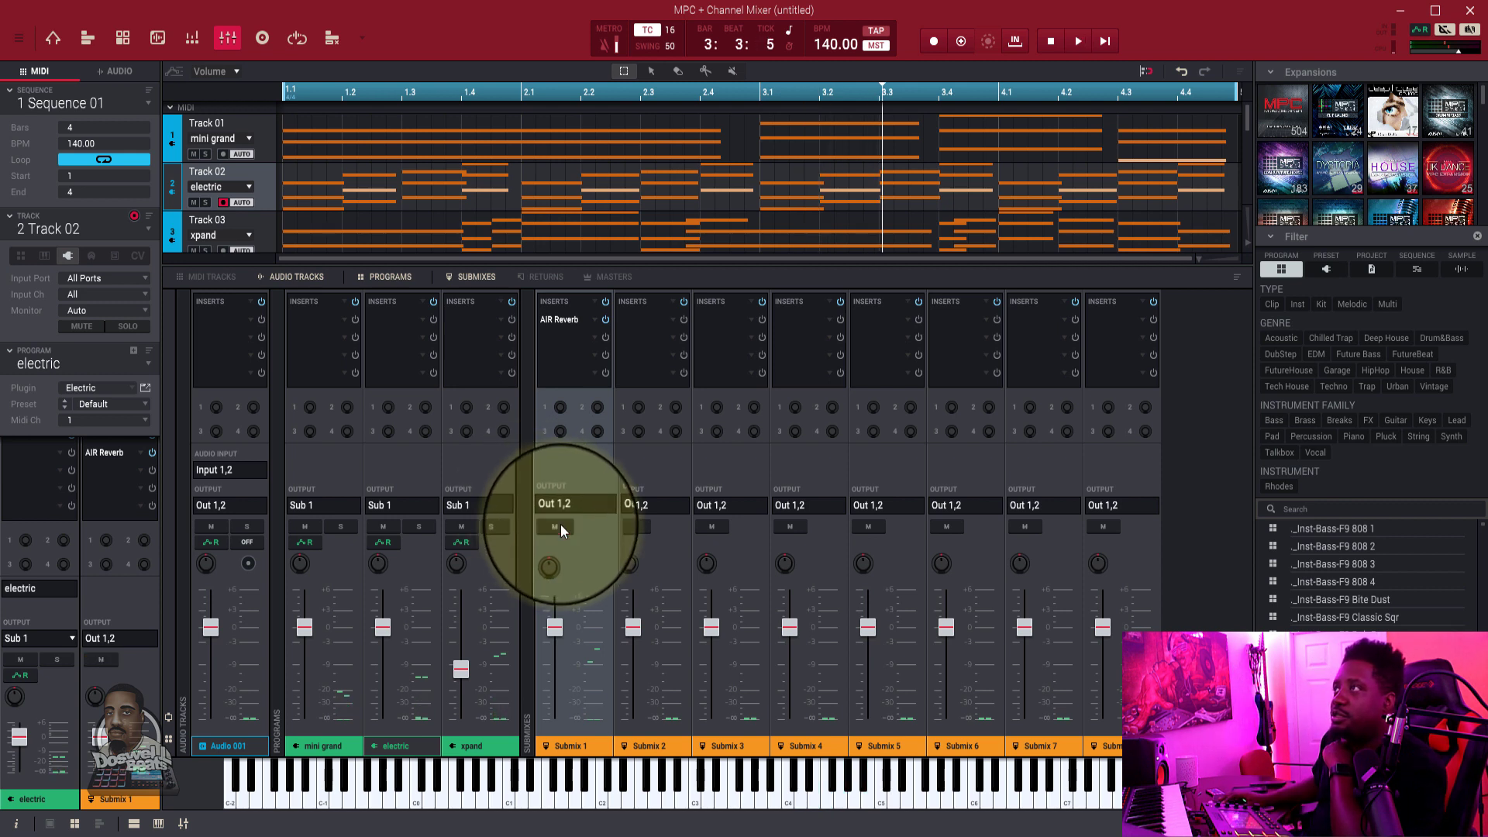
# - Bypass the AIR Reverb on Submix 1 and play the sequence without it
pyautogui.click(605, 320)
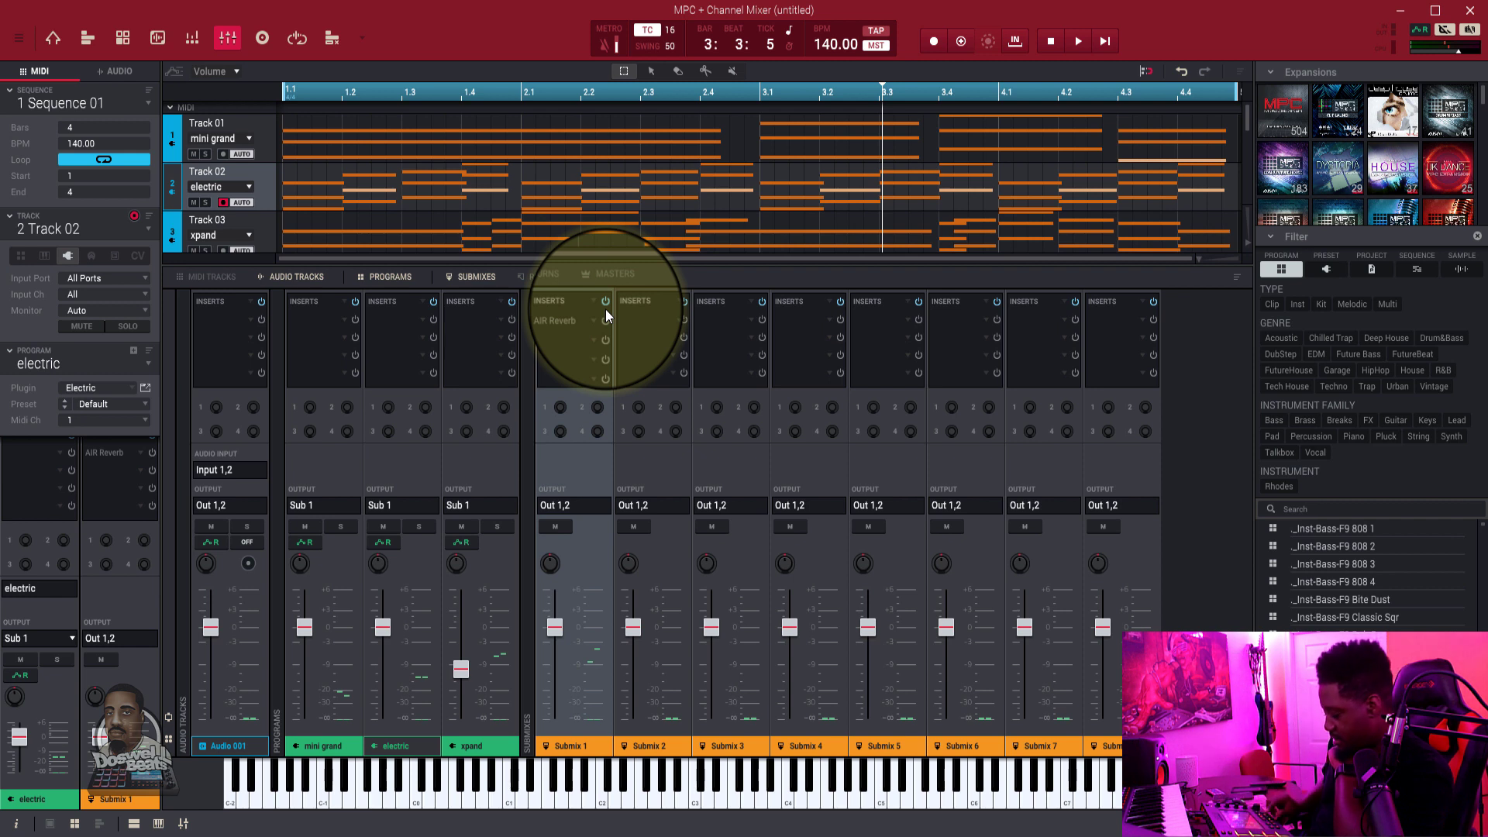
pyautogui.press('space')
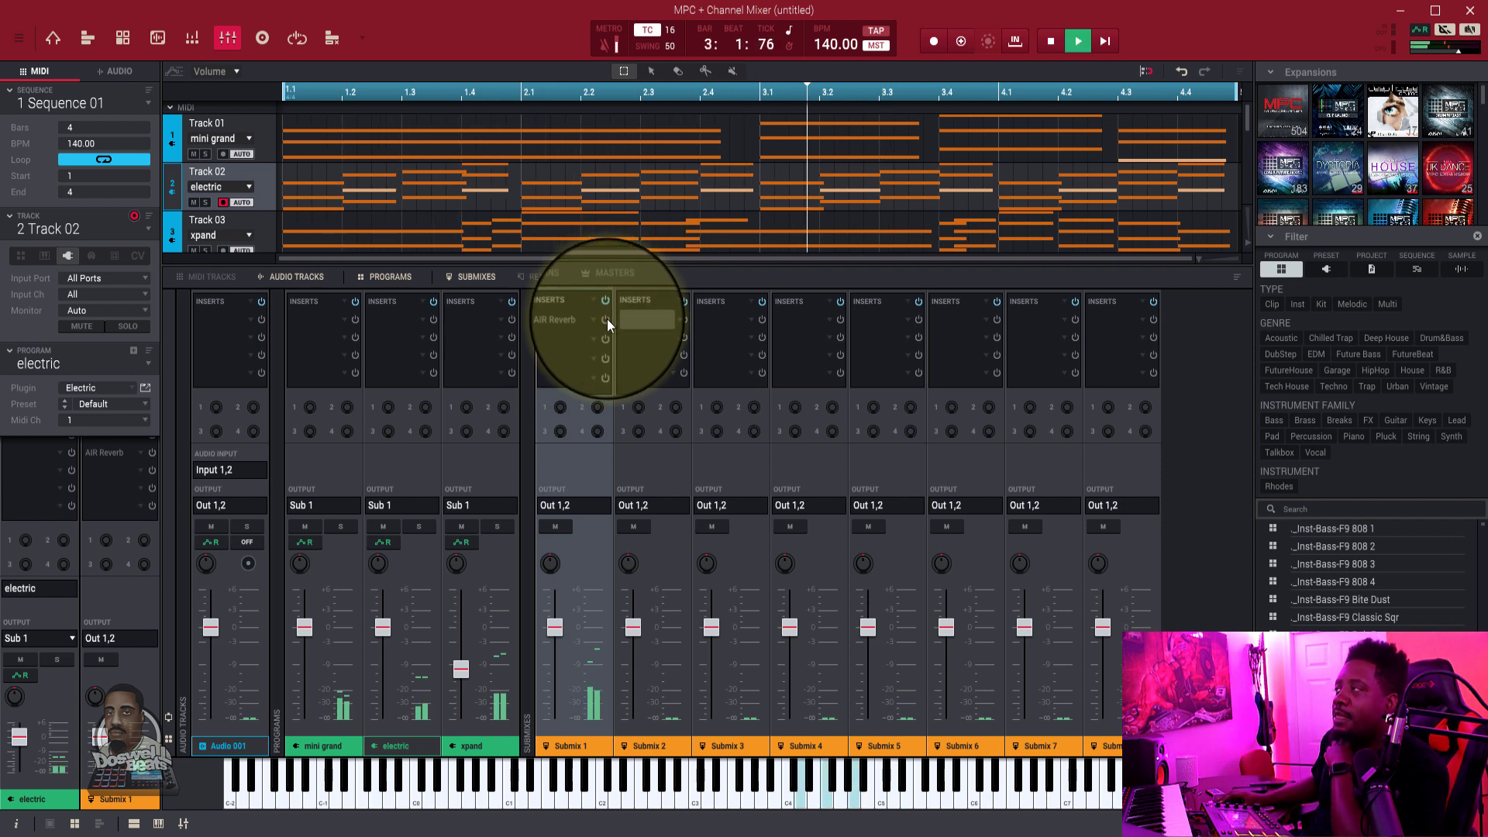
# - Show the return channels in place of the submixes, stop playback and check the effect list for Return 1's first insert without loading anything
pyautogui.click(477, 274)
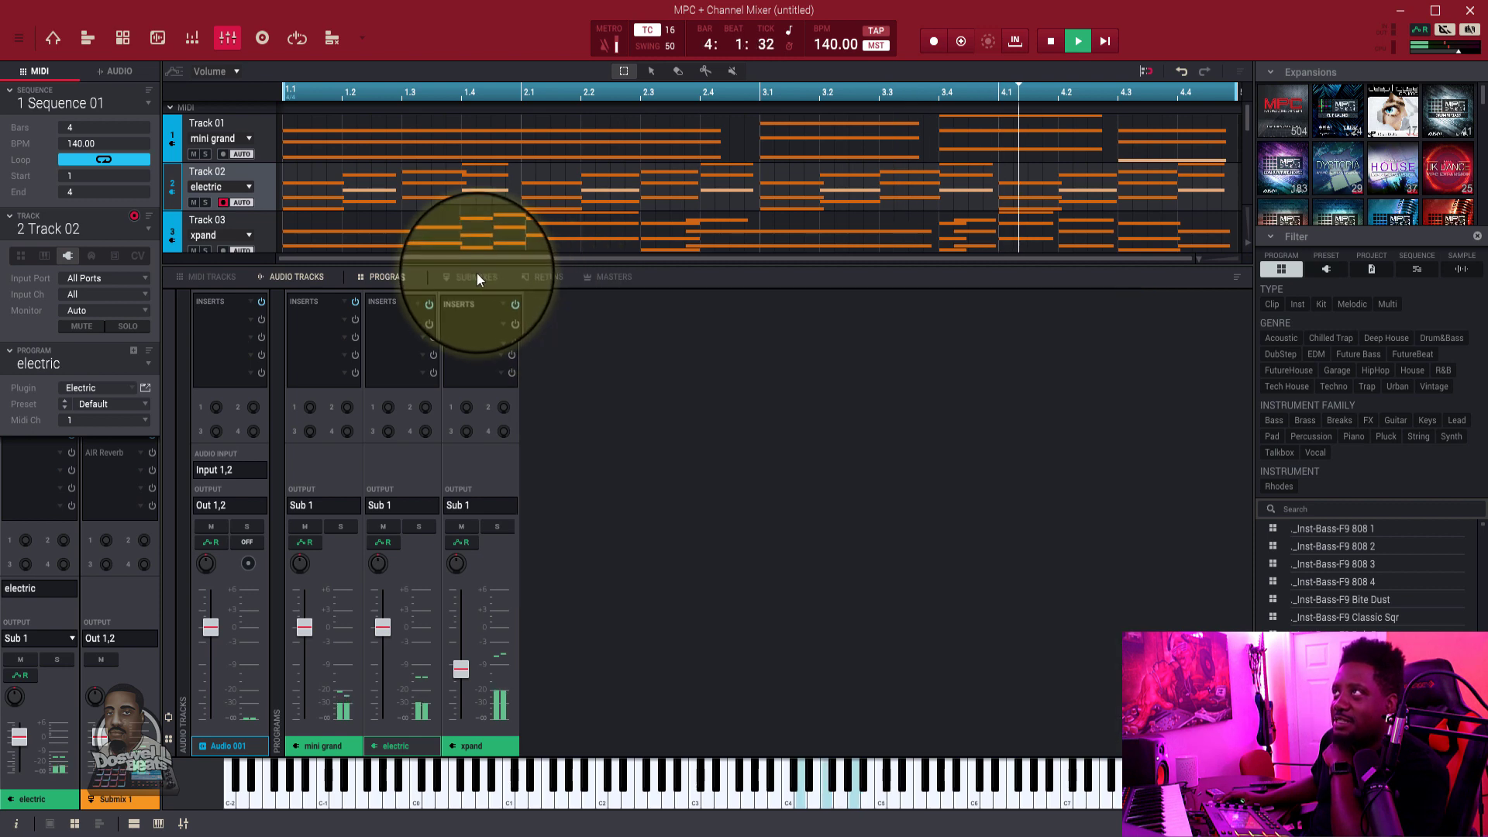
pyautogui.click(547, 276)
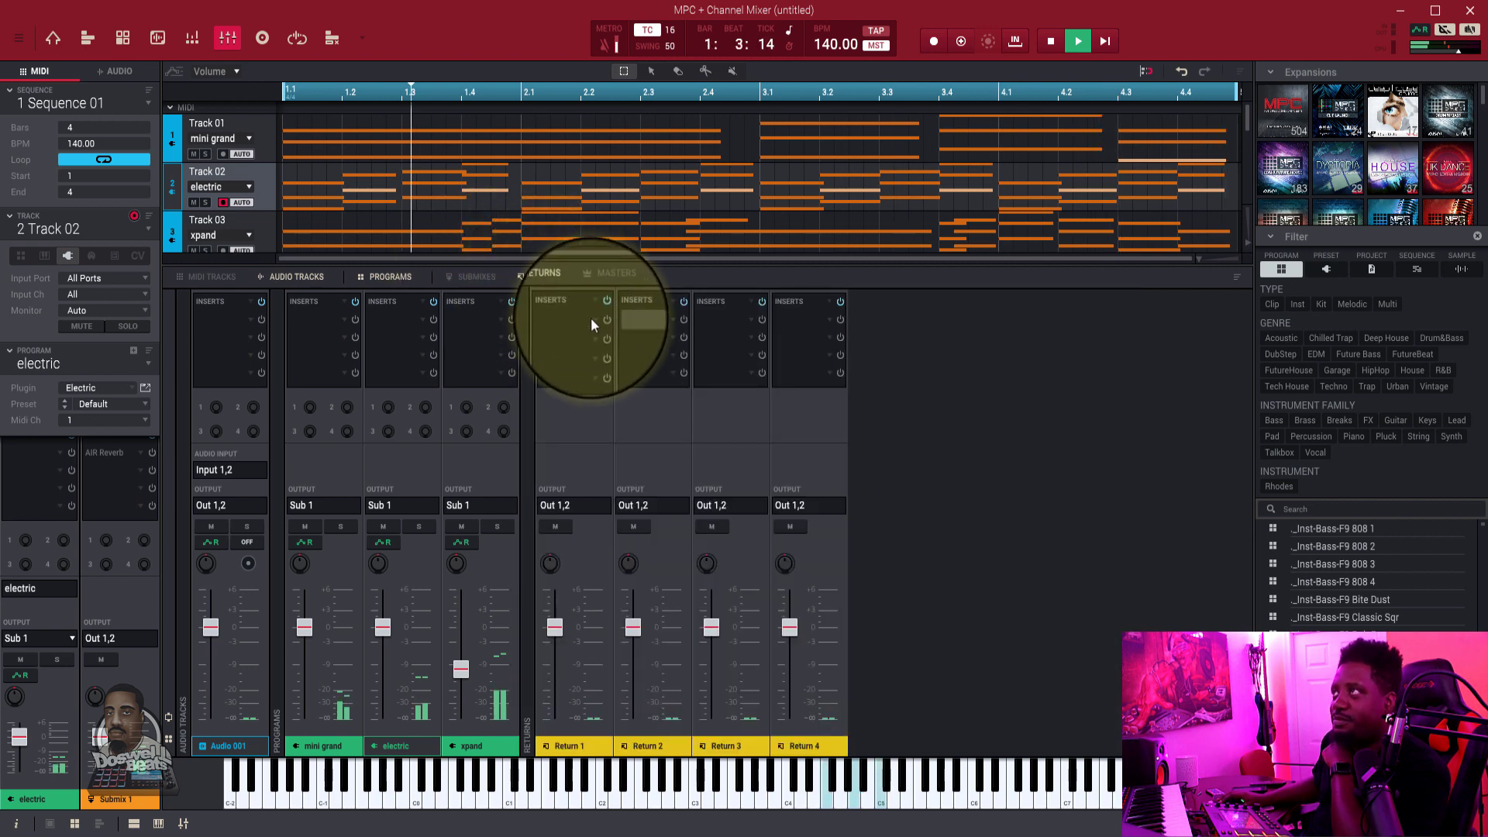
pyautogui.press('space')
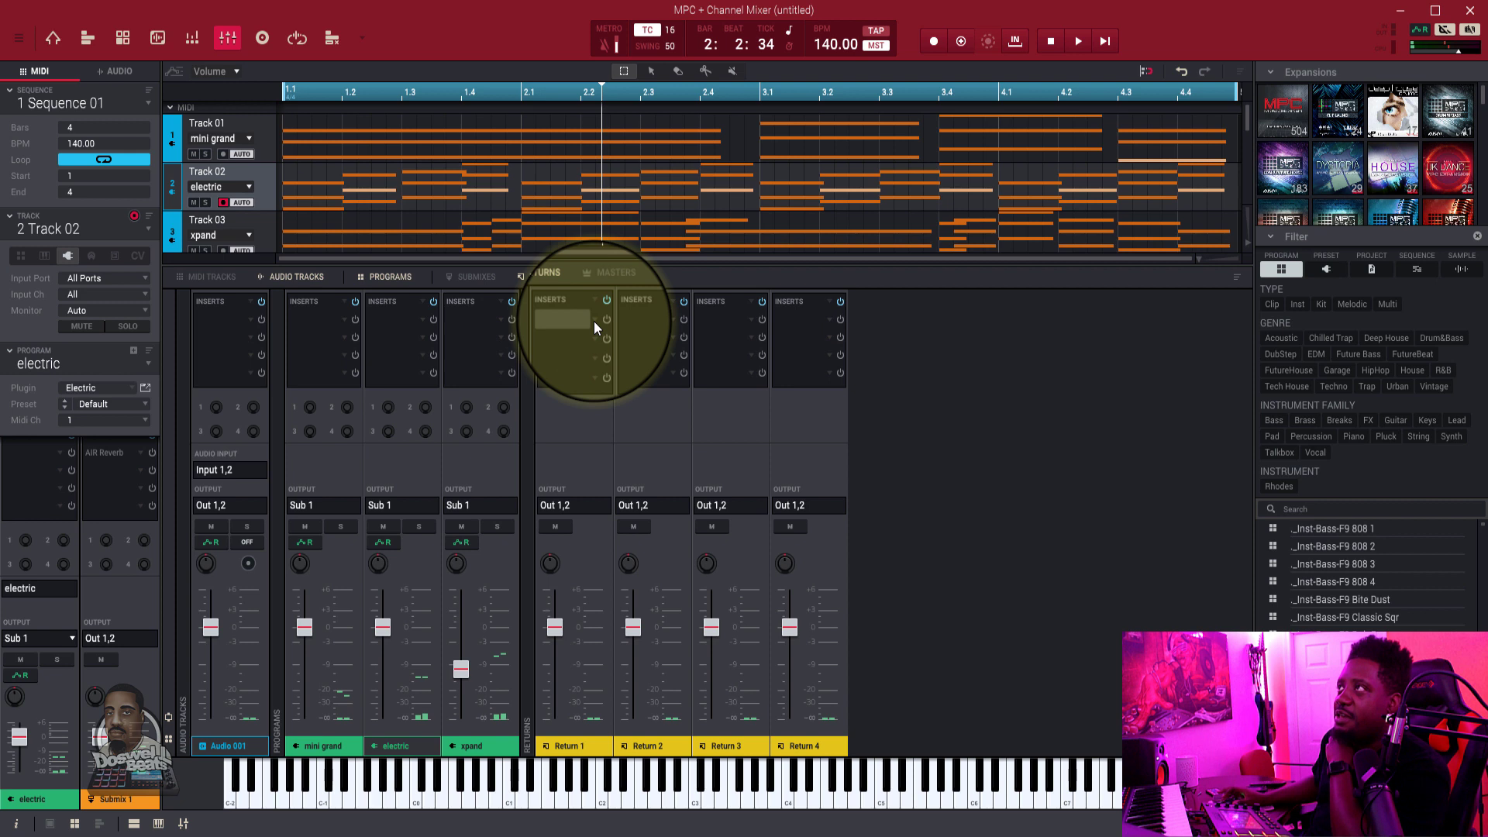
pyautogui.doubleClick(594, 320)
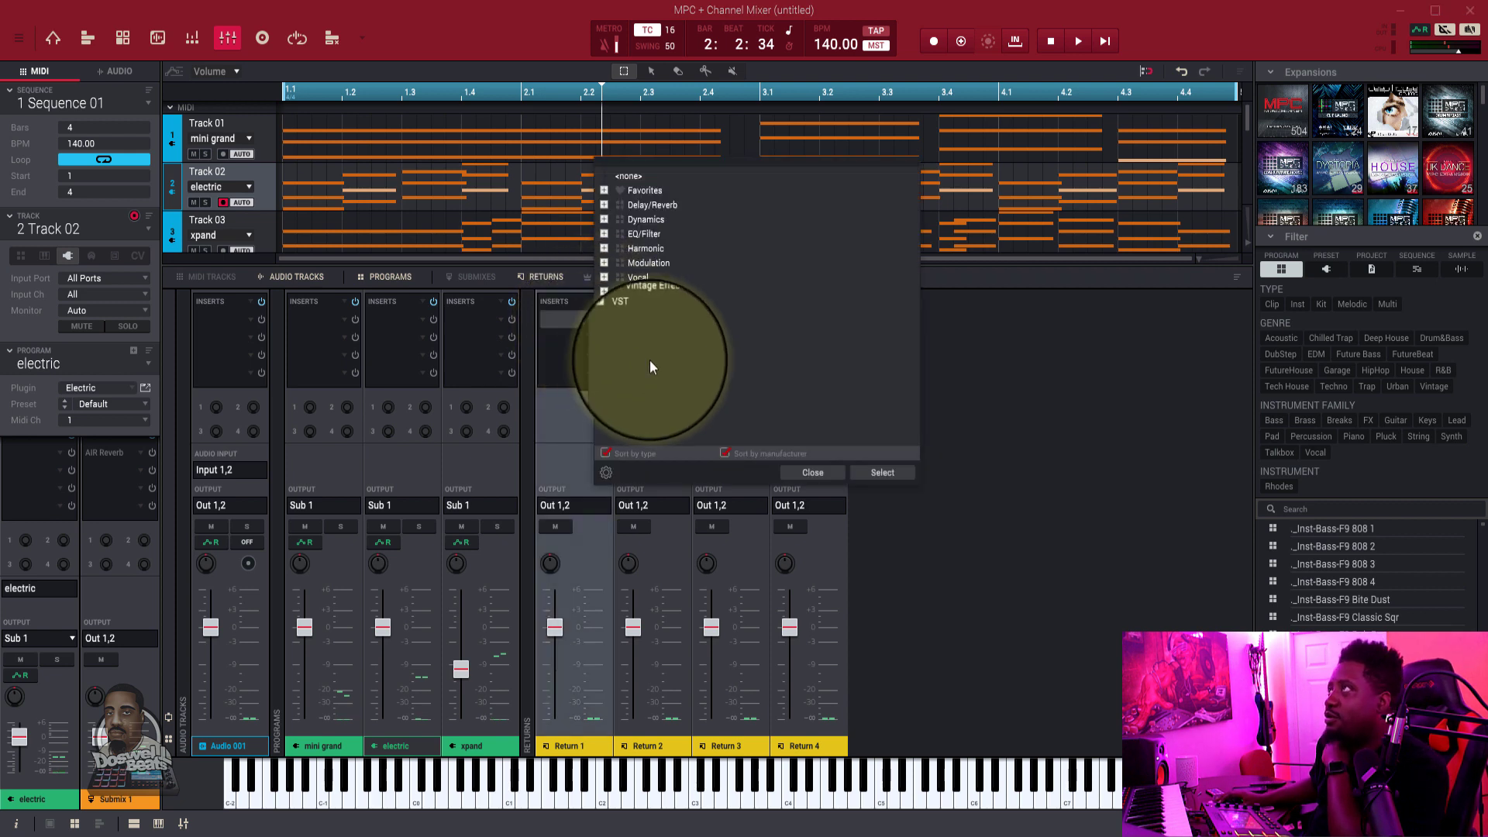
pyautogui.click(802, 469)
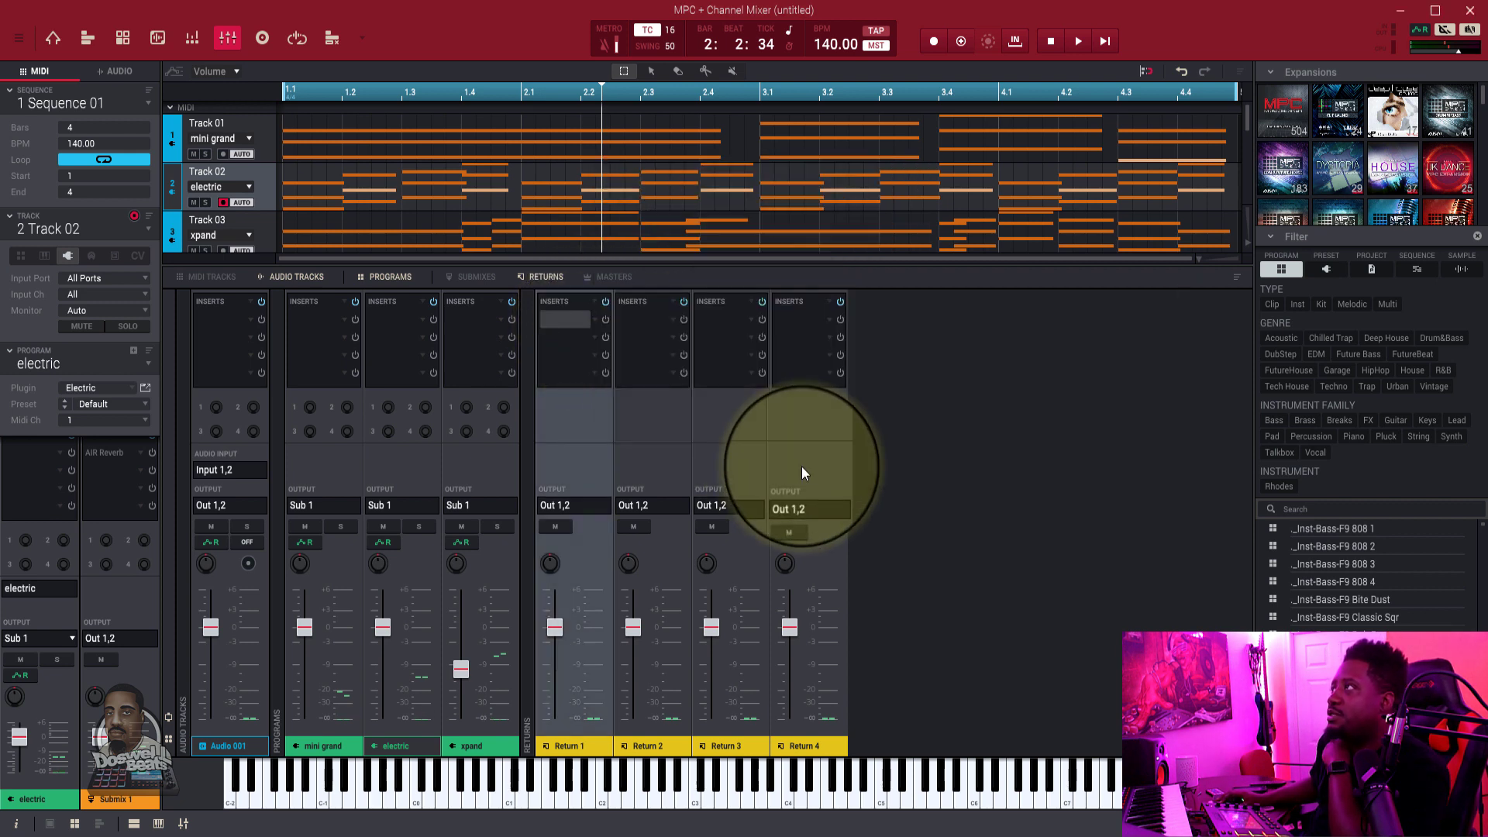
# - Copy the AIR Reverb from Submix 1 to Return 1's first insert, display the returns without the submixes and enable the copied reverb
pyautogui.click(463, 280)
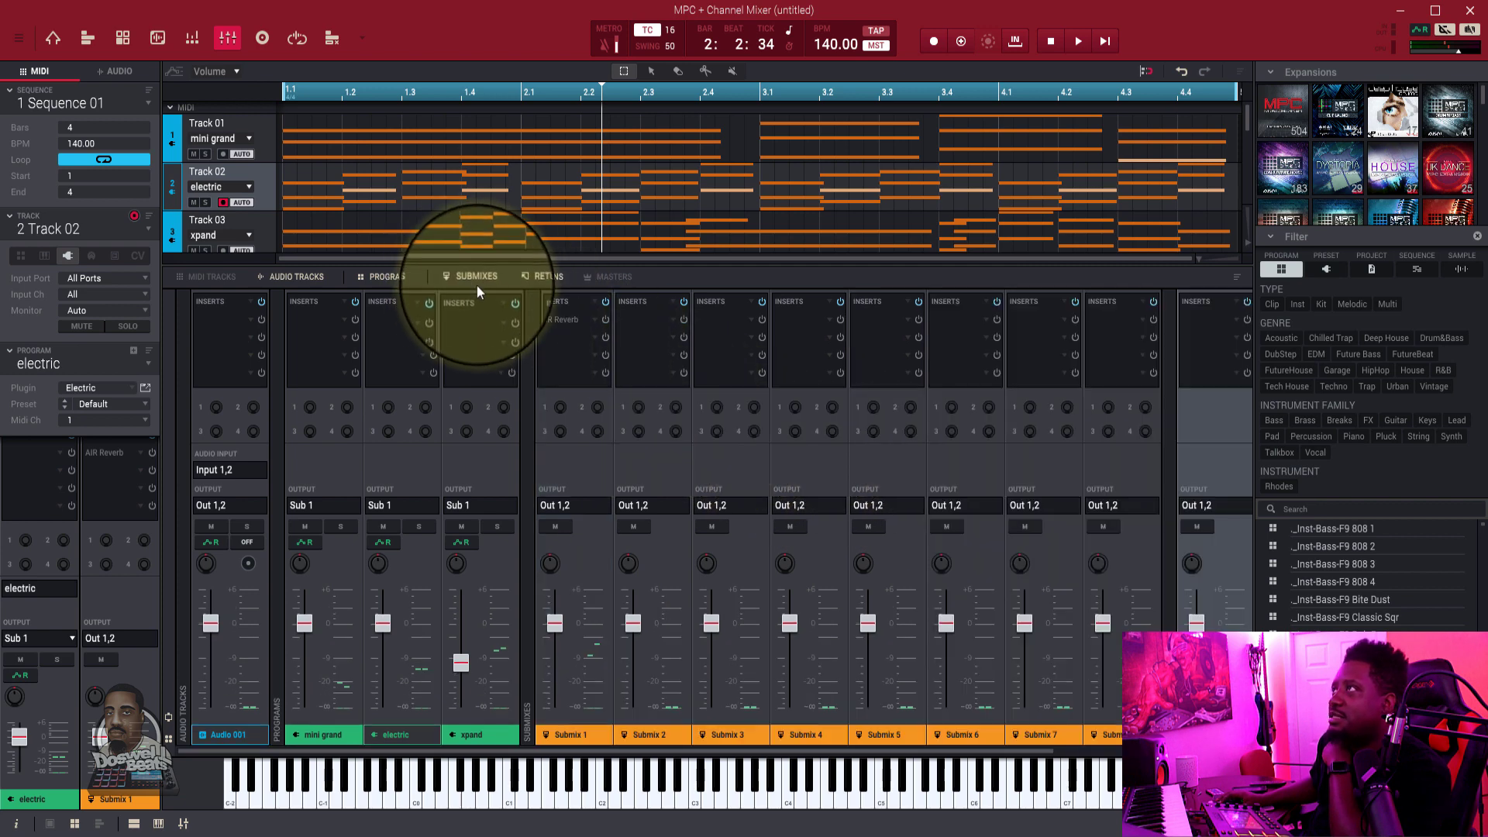
pyautogui.moveTo(560, 319); pyautogui.dragTo(1206, 322)
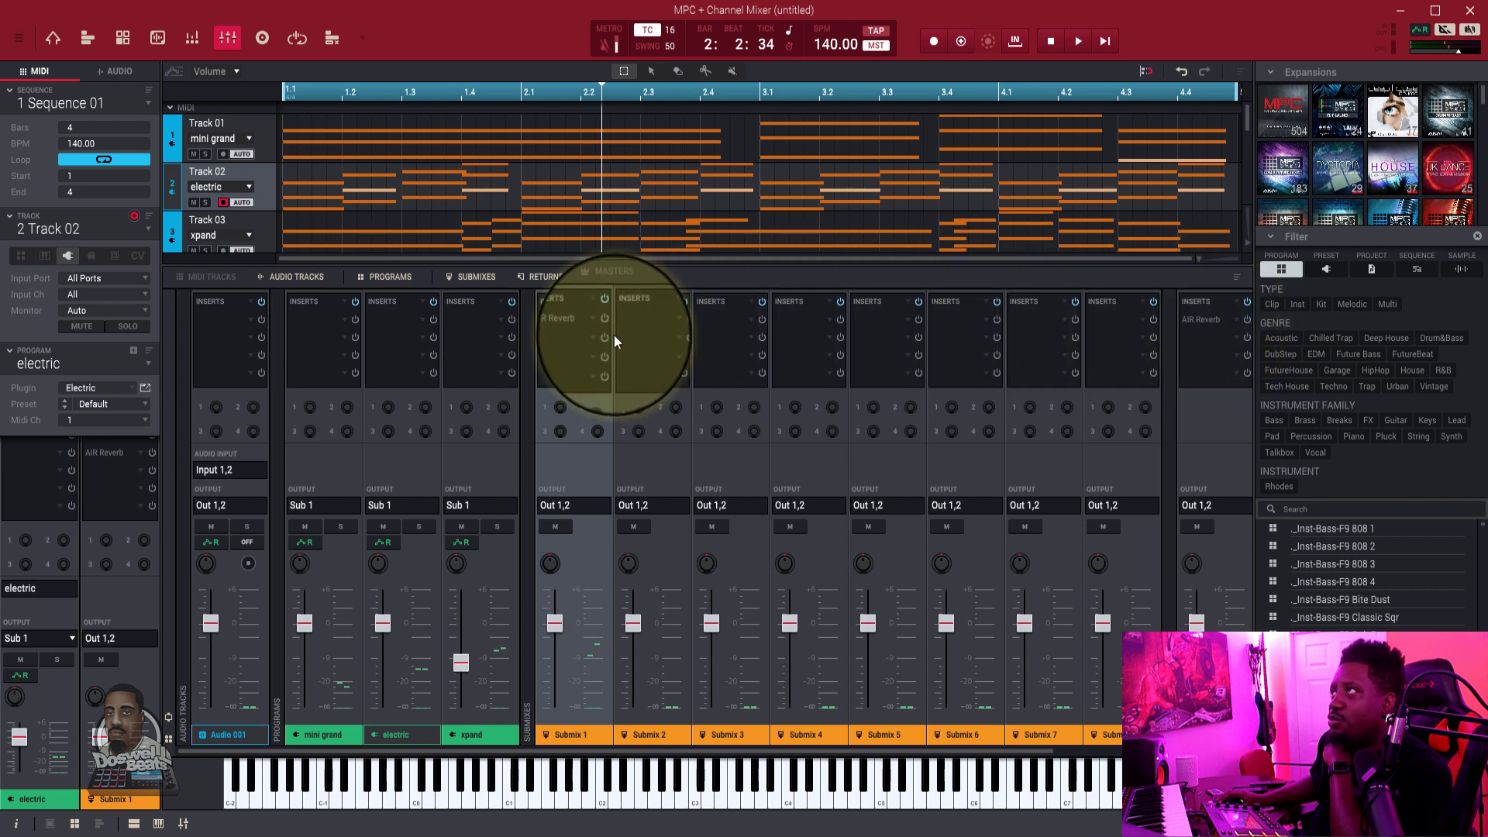
pyautogui.click(540, 277)
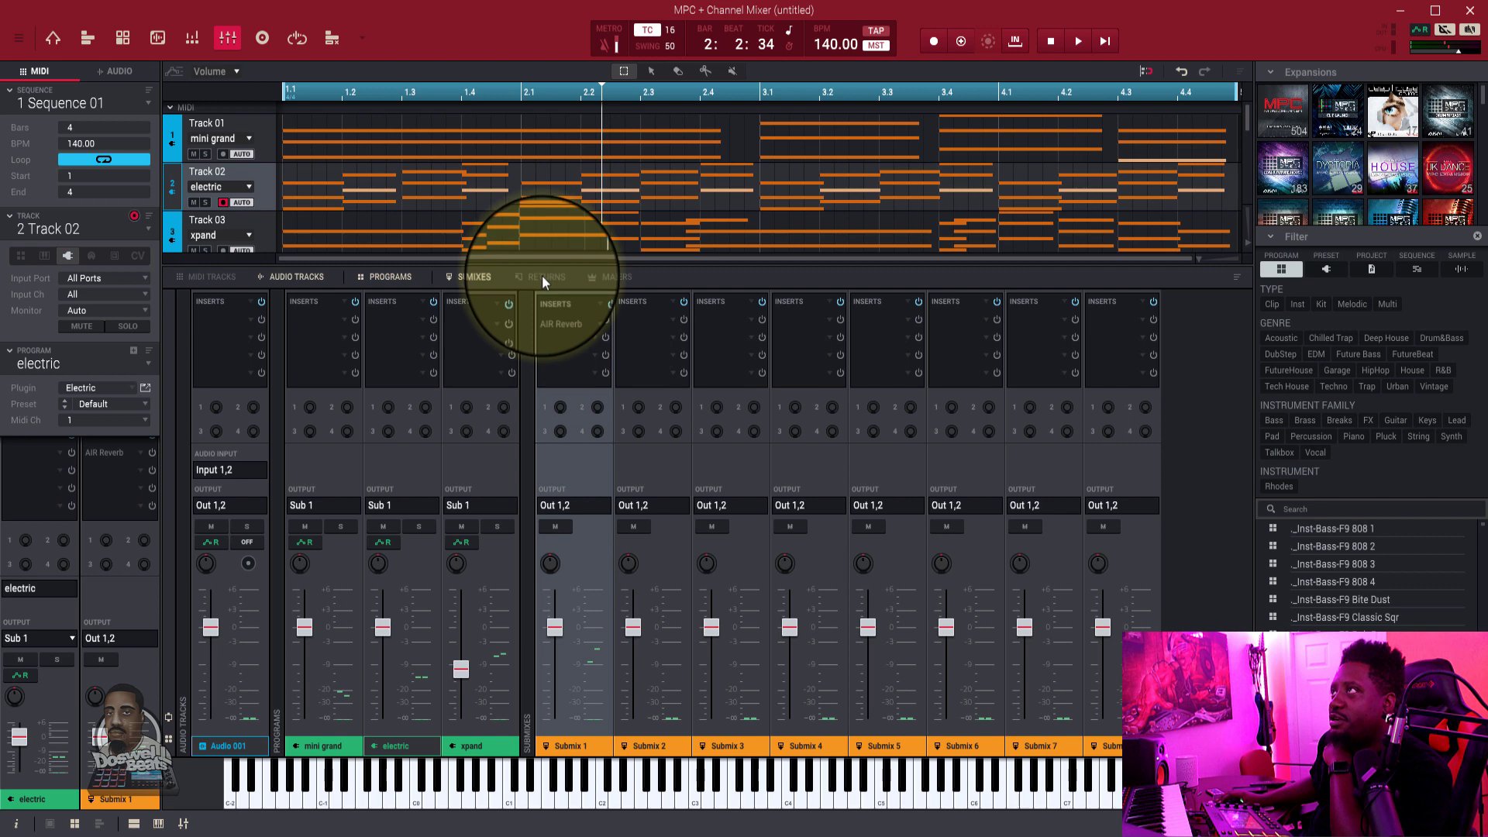
pyautogui.click(546, 276)
pyautogui.click(487, 277)
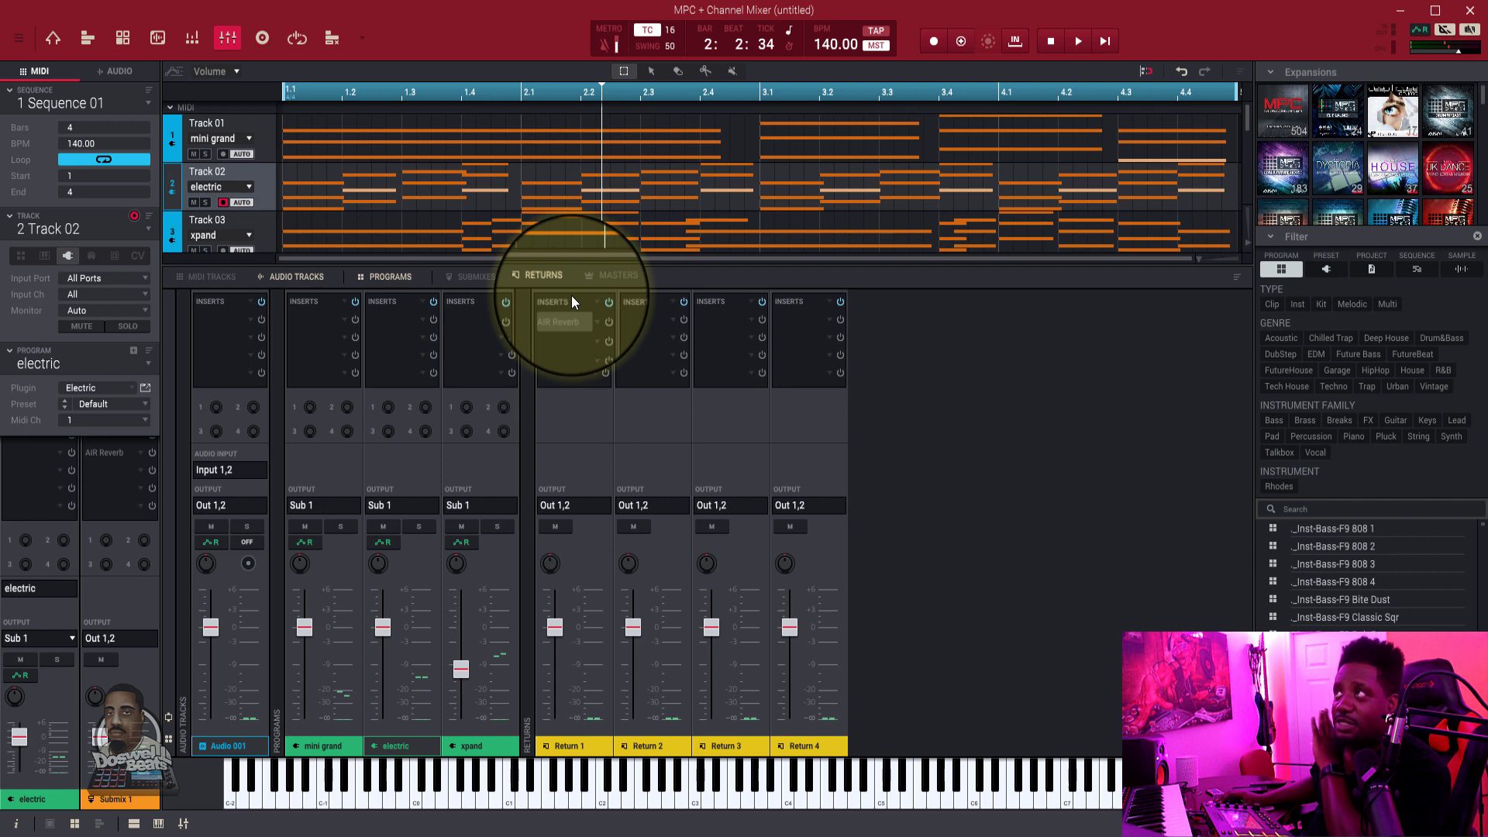
pyautogui.click(605, 320)
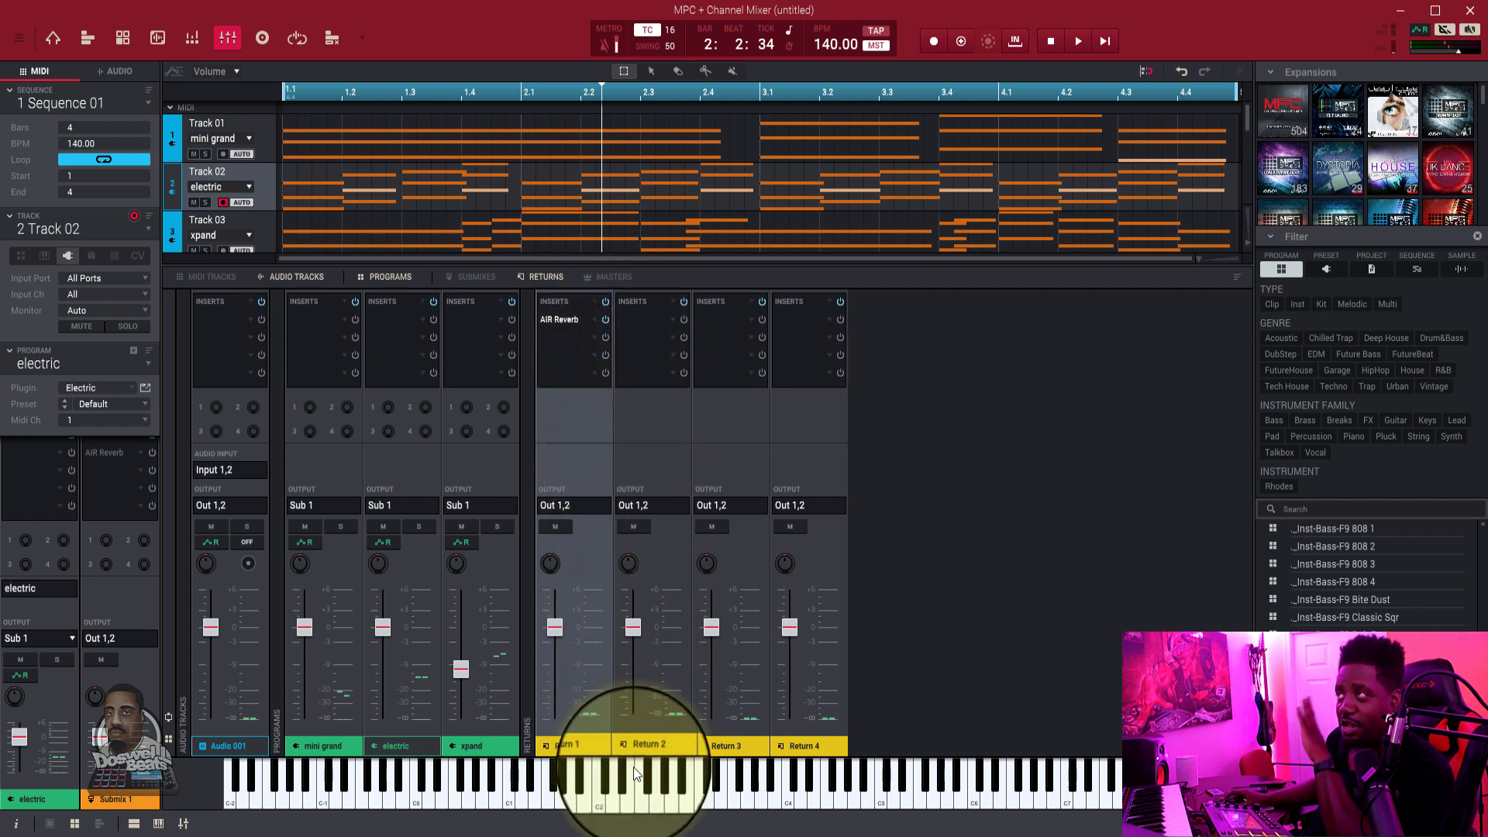
# - Play the sequence, raise send 1 on the mini grand program to feed Return 1, and stop playback
pyautogui.press('space')
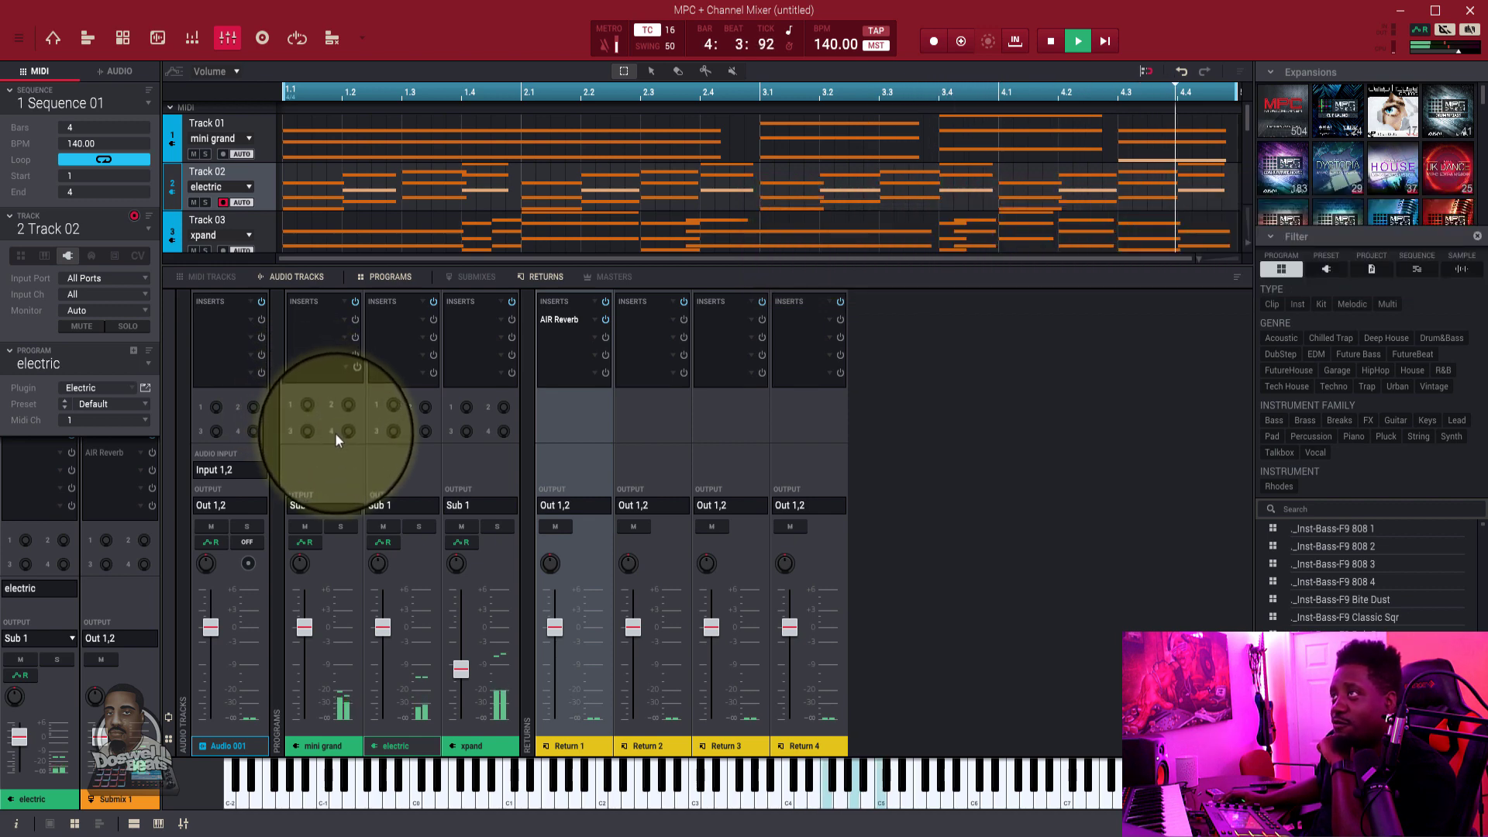
pyautogui.moveTo(337, 436)
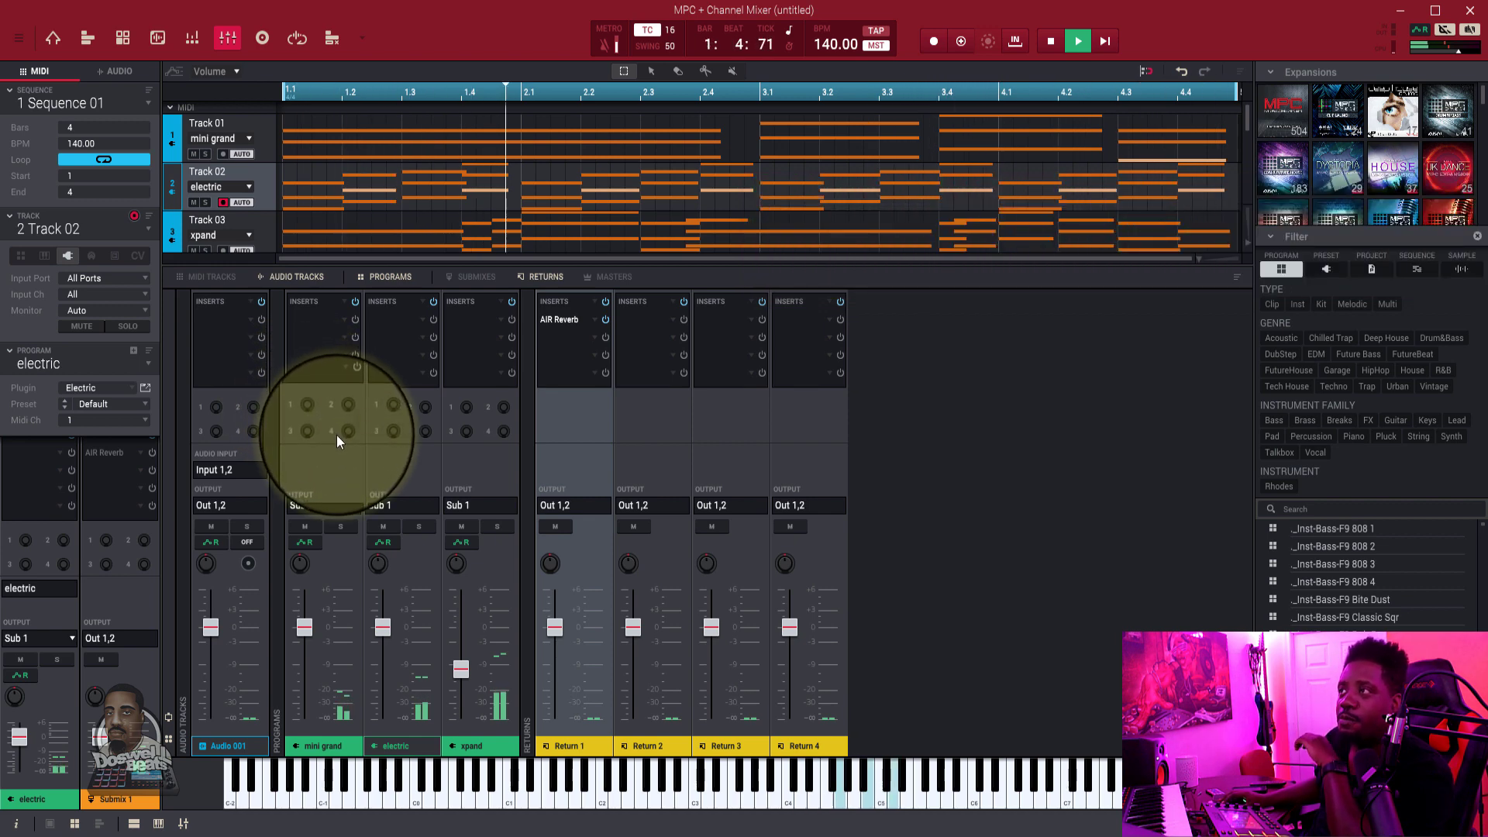
pyautogui.moveTo(310, 411); pyautogui.dragTo(297, 124)
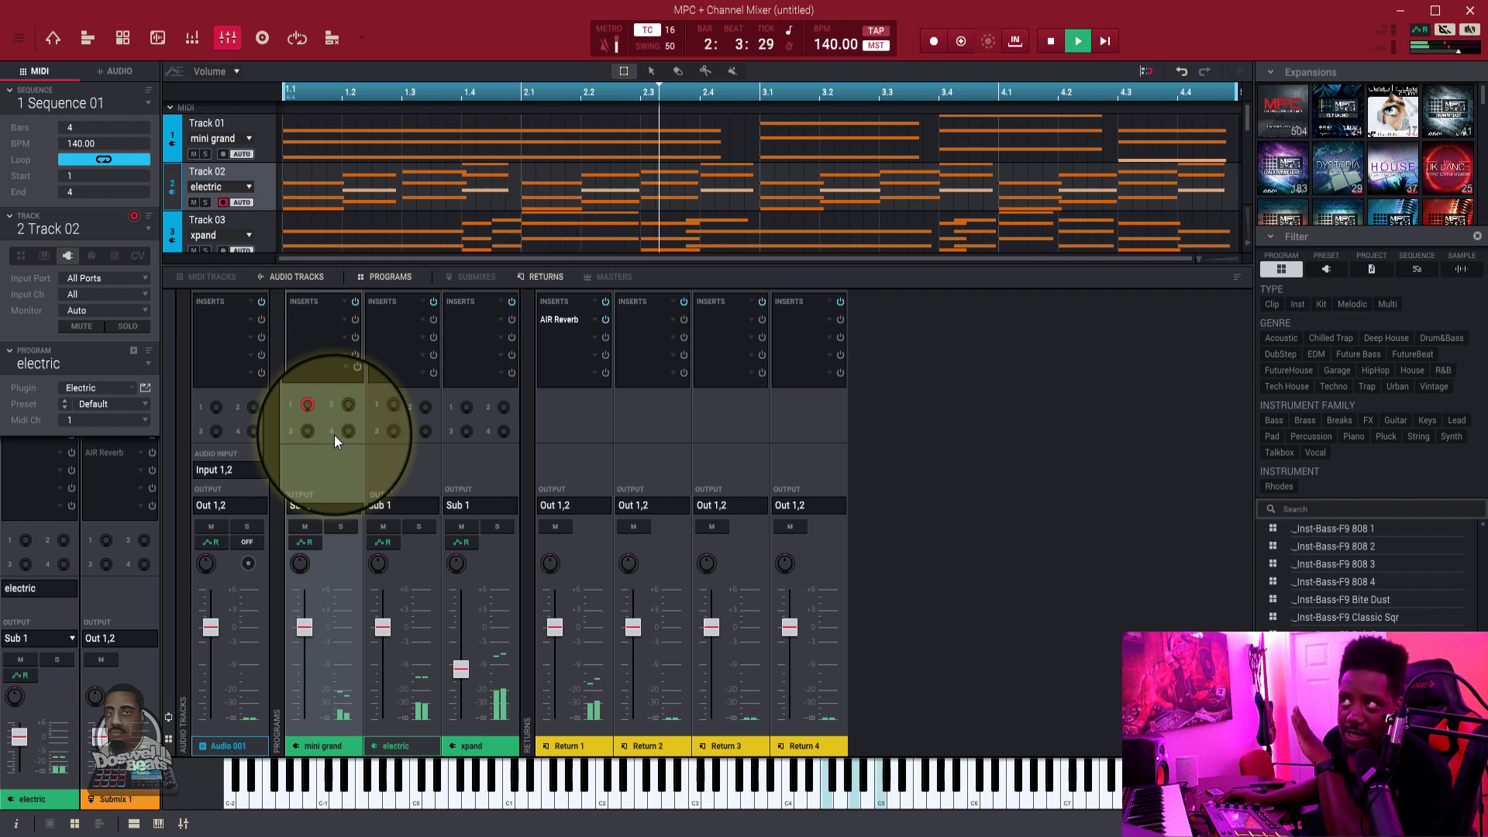
pyautogui.press('space')
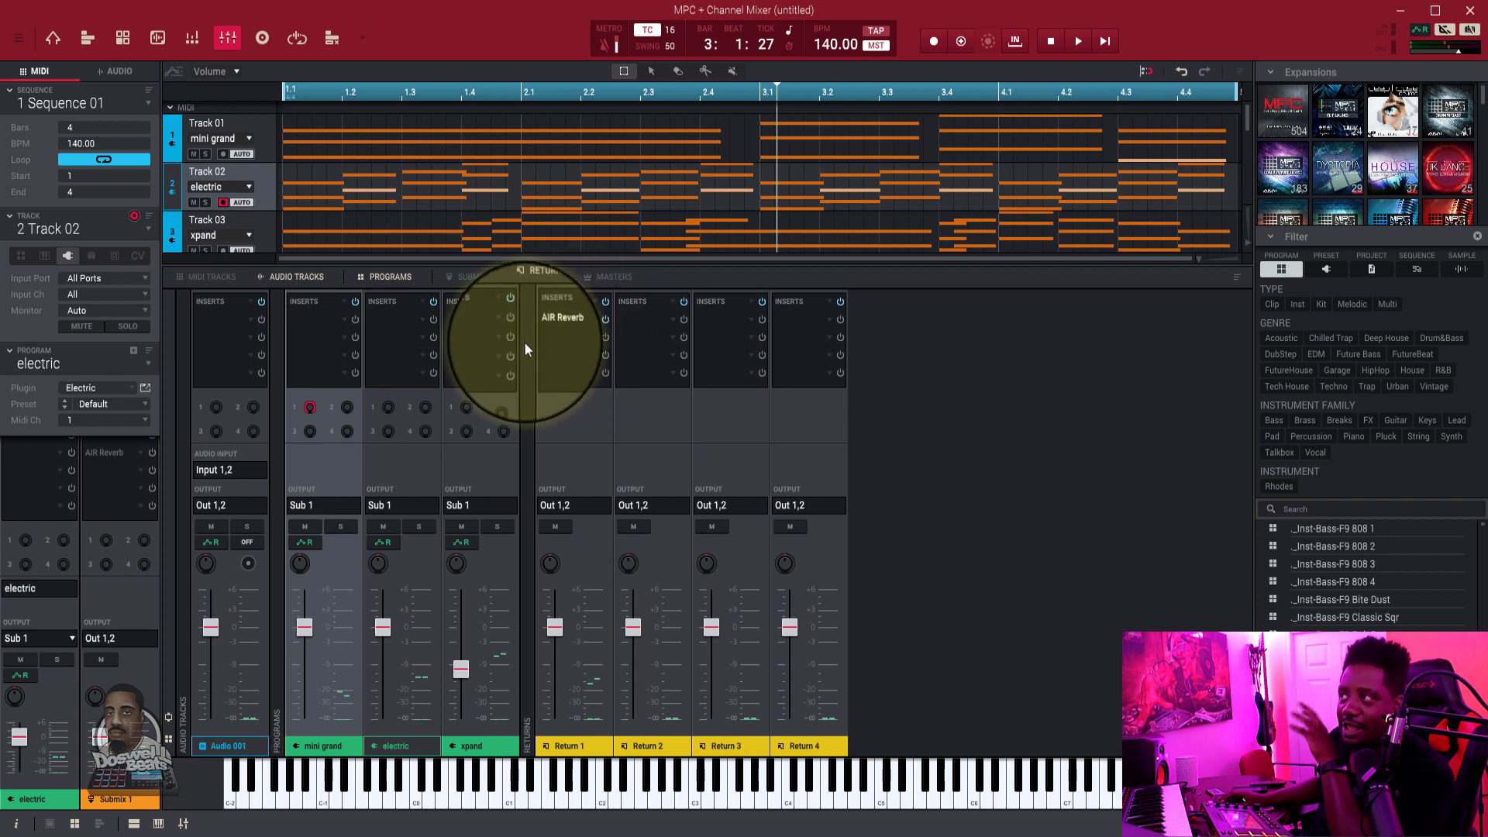
# - Play the sequence and raise send 1 on the electric program to 0.00 dB to feed Return 1
pyautogui.moveTo(309, 410)
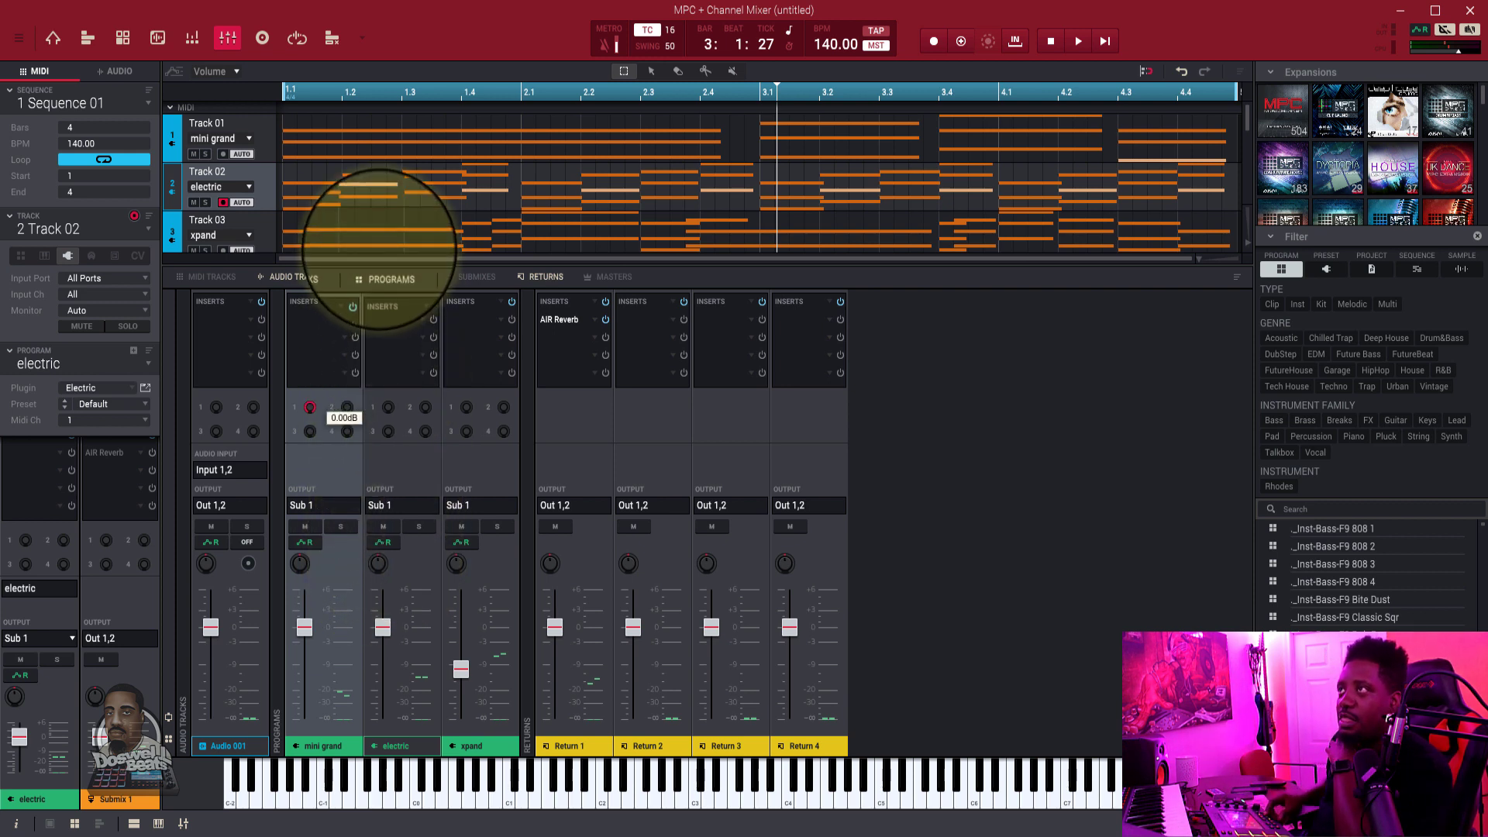
pyautogui.press('space')
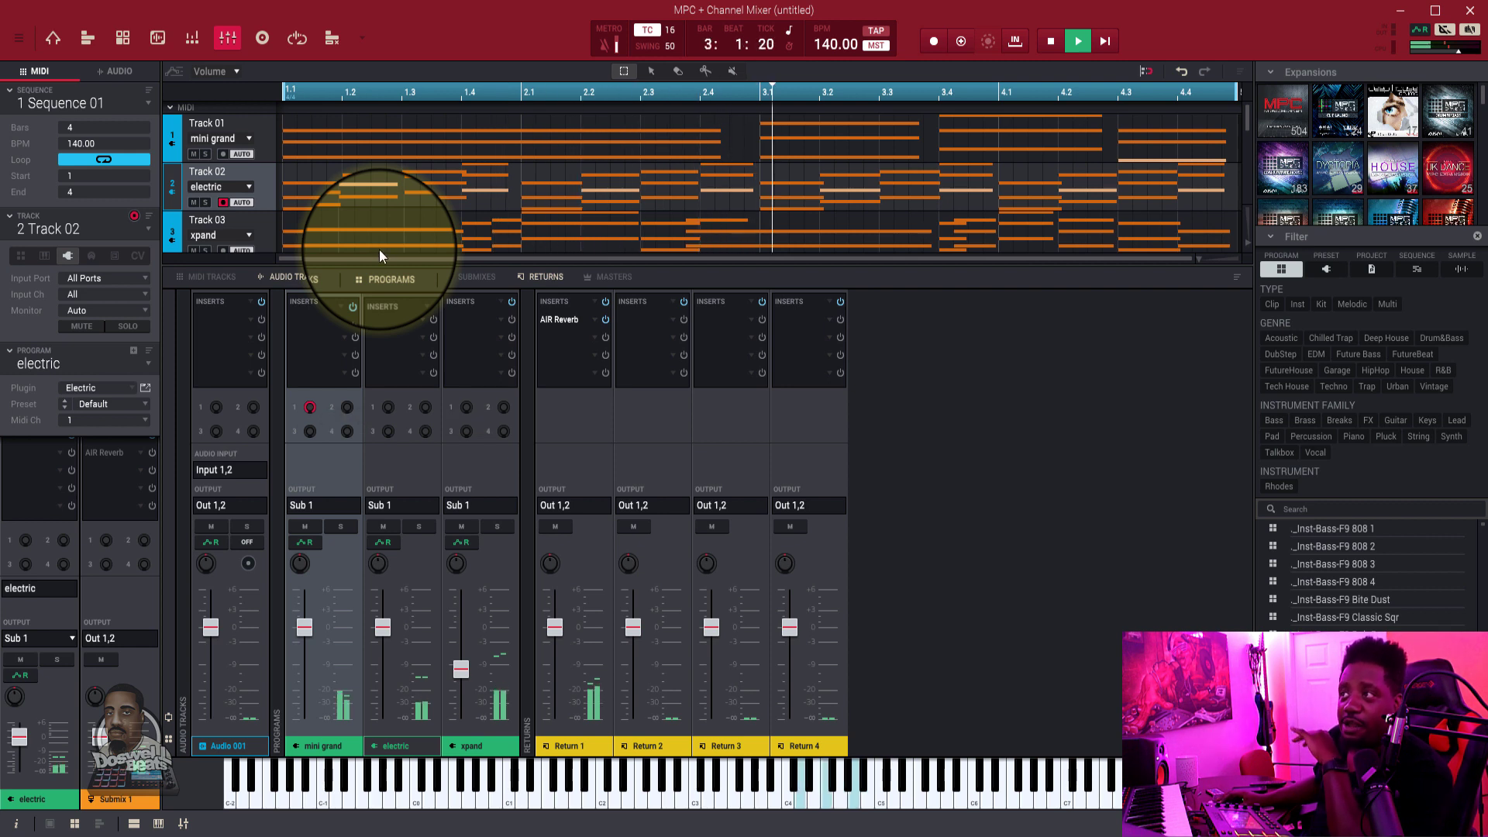
pyautogui.moveTo(388, 410)
pyautogui.moveTo(388, 410); pyautogui.dragTo(345, 186)
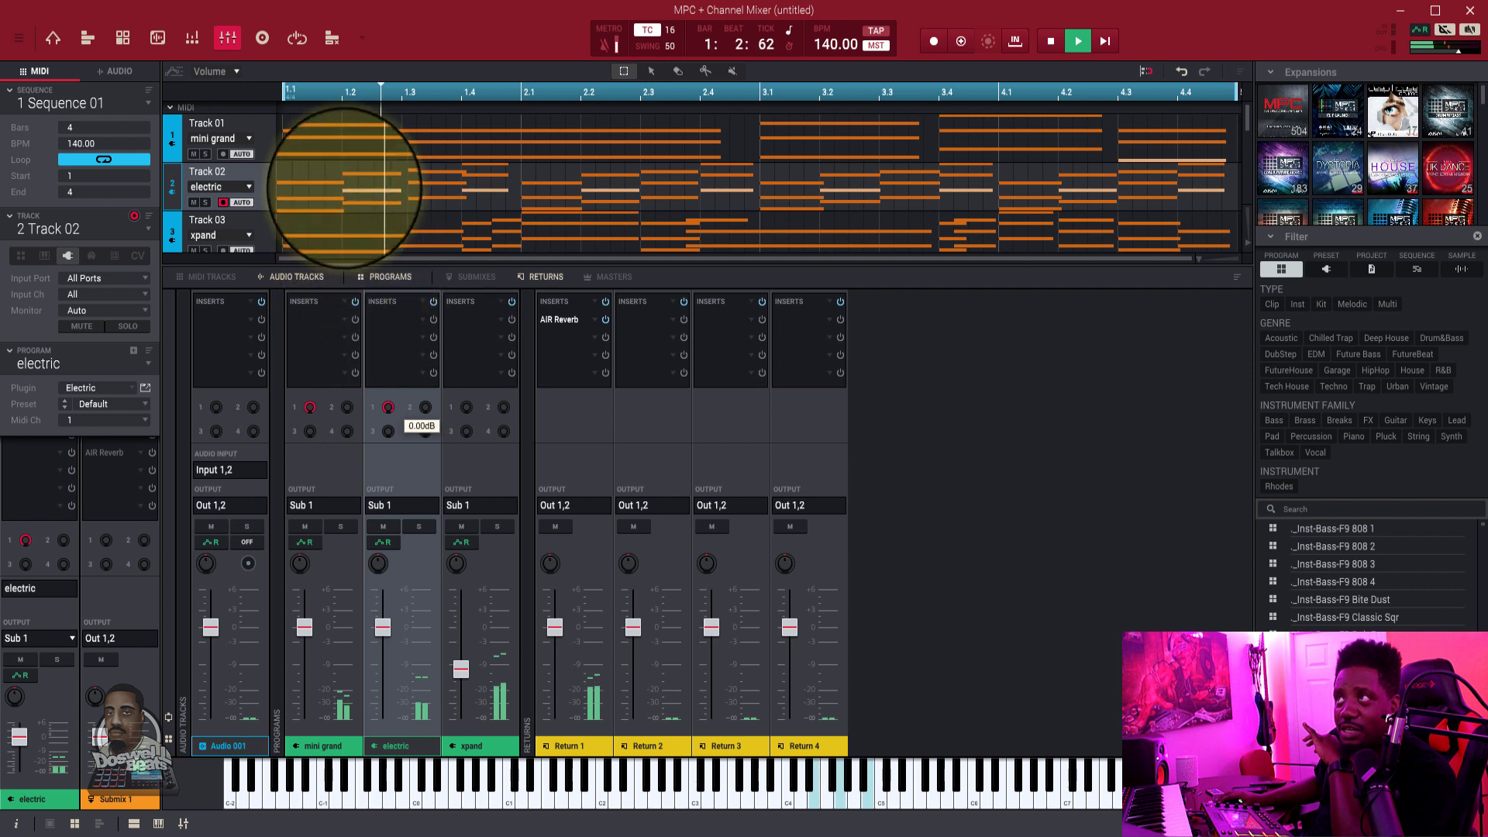
pyautogui.moveTo(397, 442)
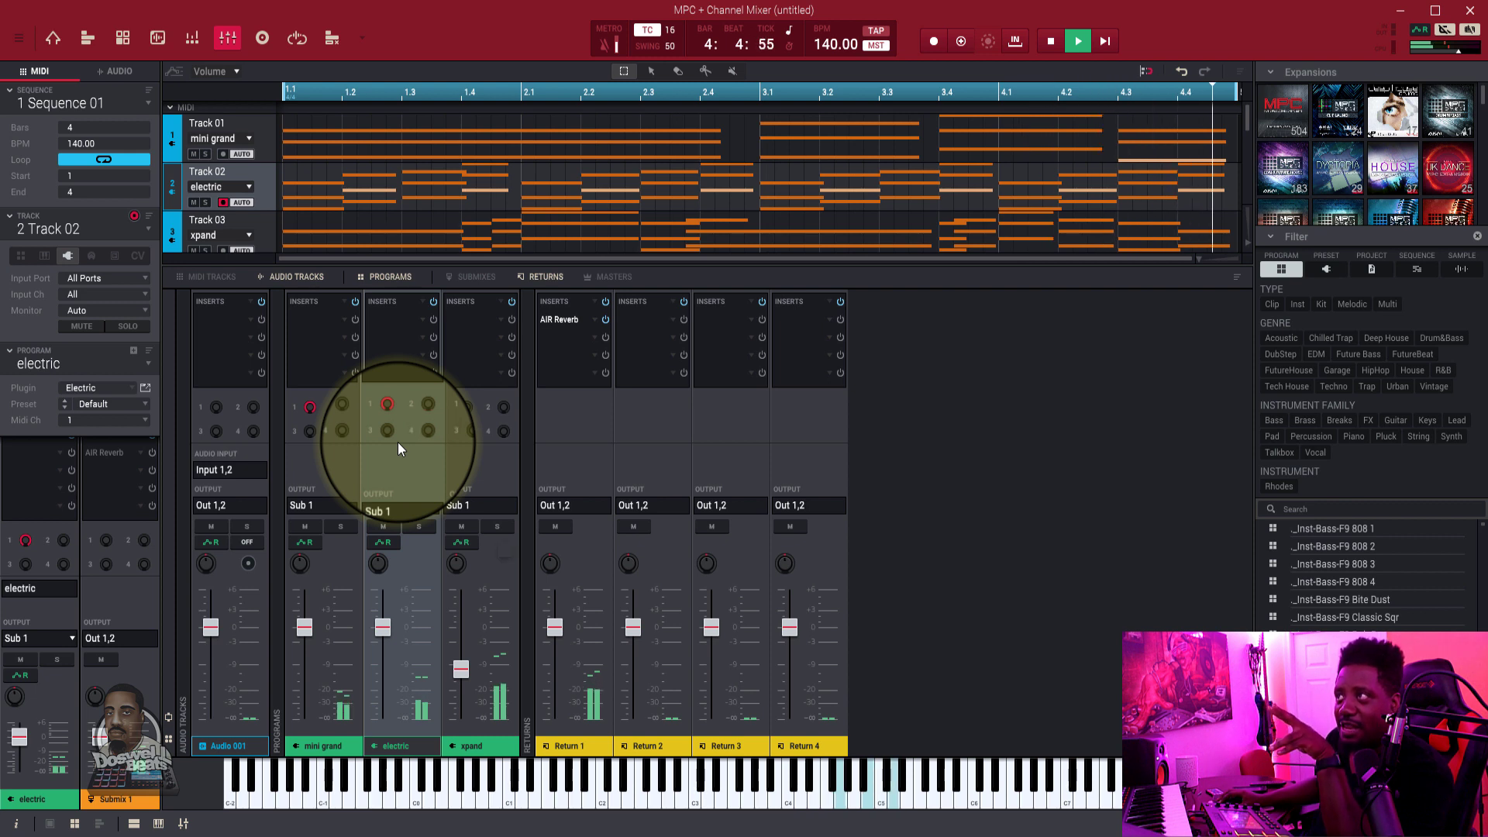
pyautogui.scroll(2, 466, 617)
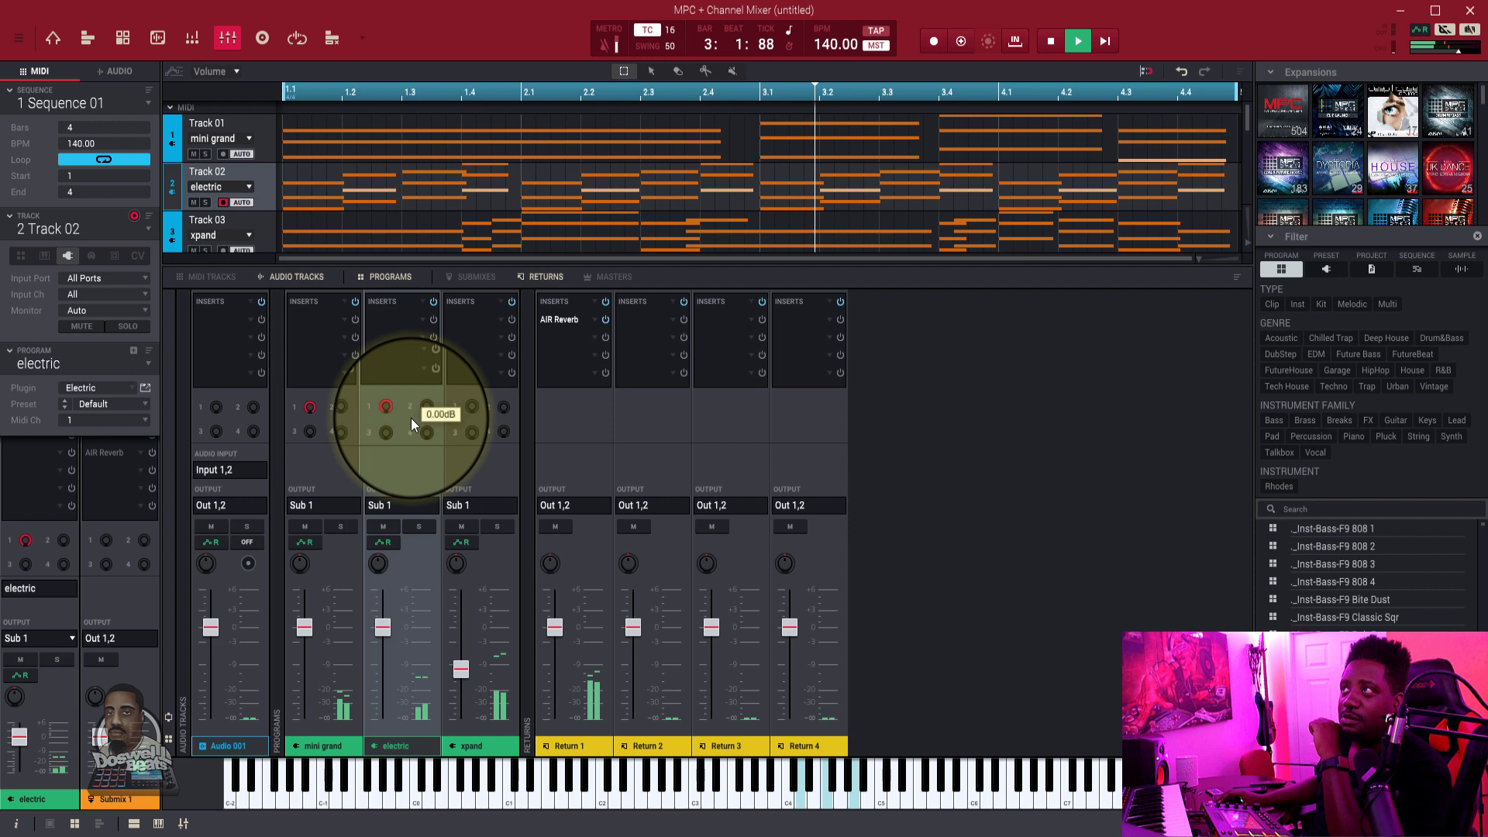
# - Turn send 1 fully down on the electric and mini grand programs and raise it to 0.00 dB on xpand
pyautogui.scroll(-3, 388, 418)
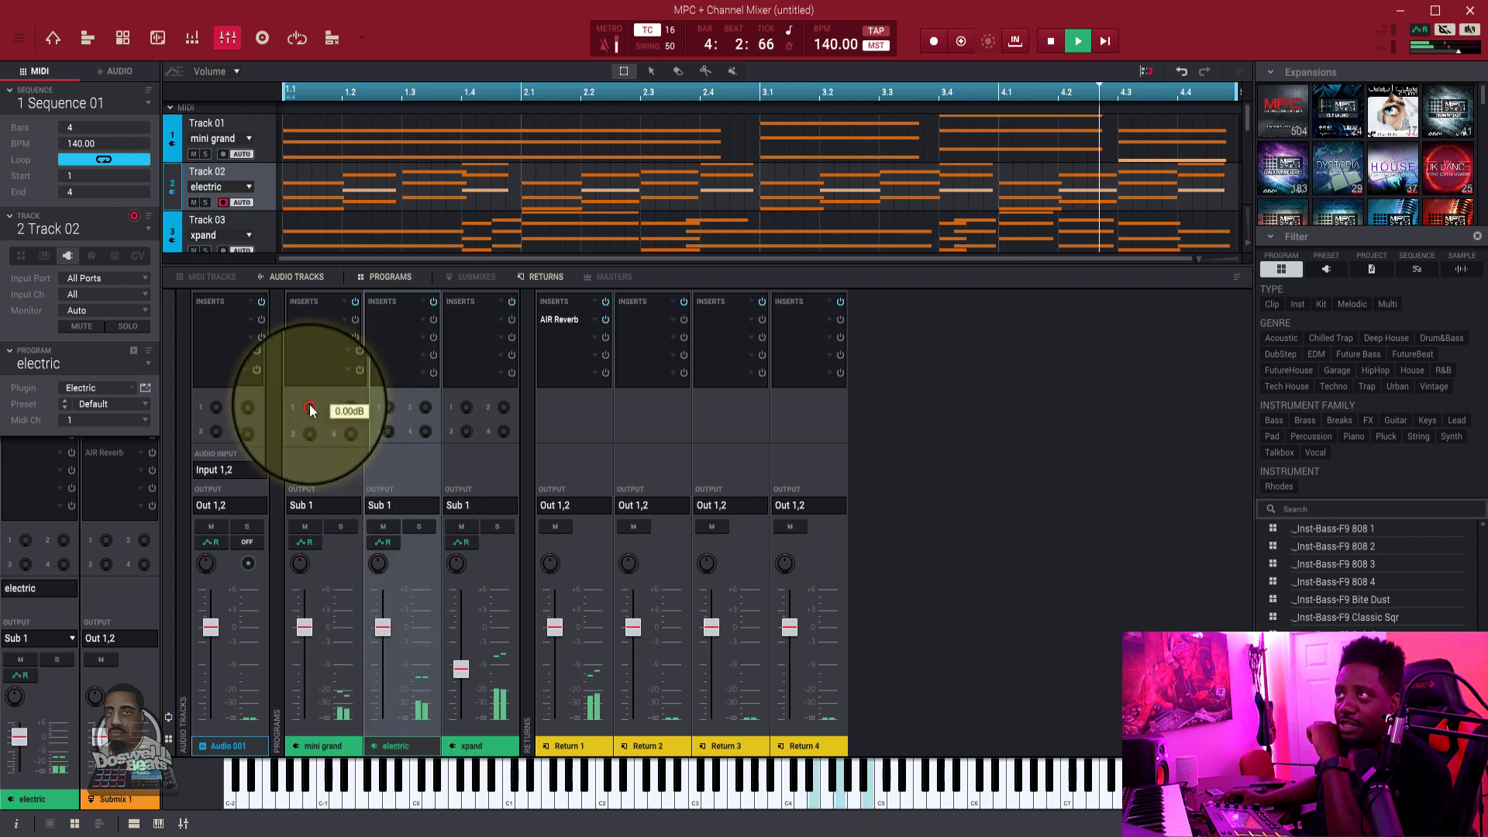
pyautogui.scroll(-3, 309, 410)
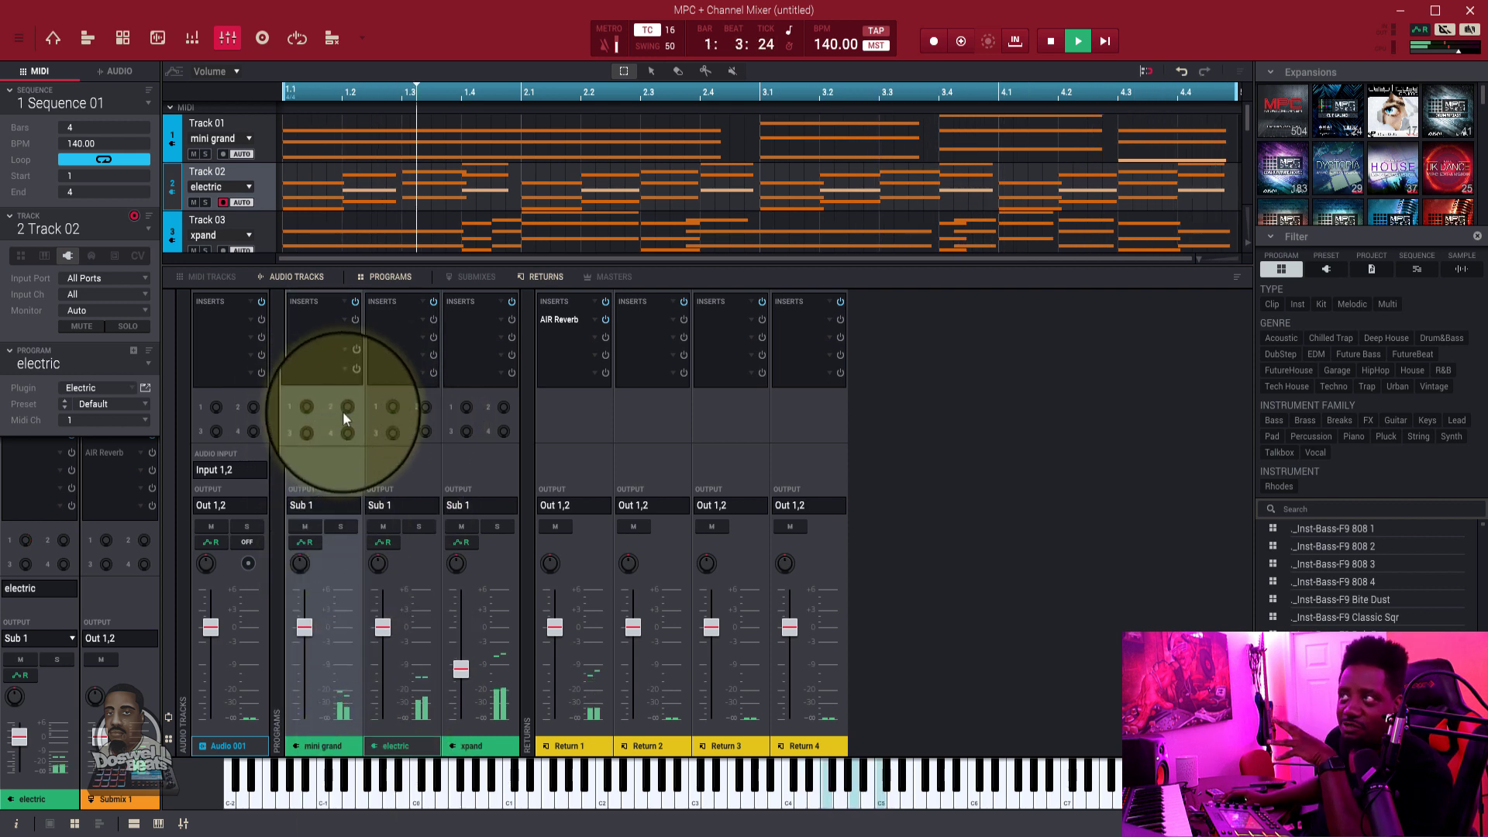
pyautogui.scroll(-3, 465, 406)
pyautogui.scroll(3, 465, 407)
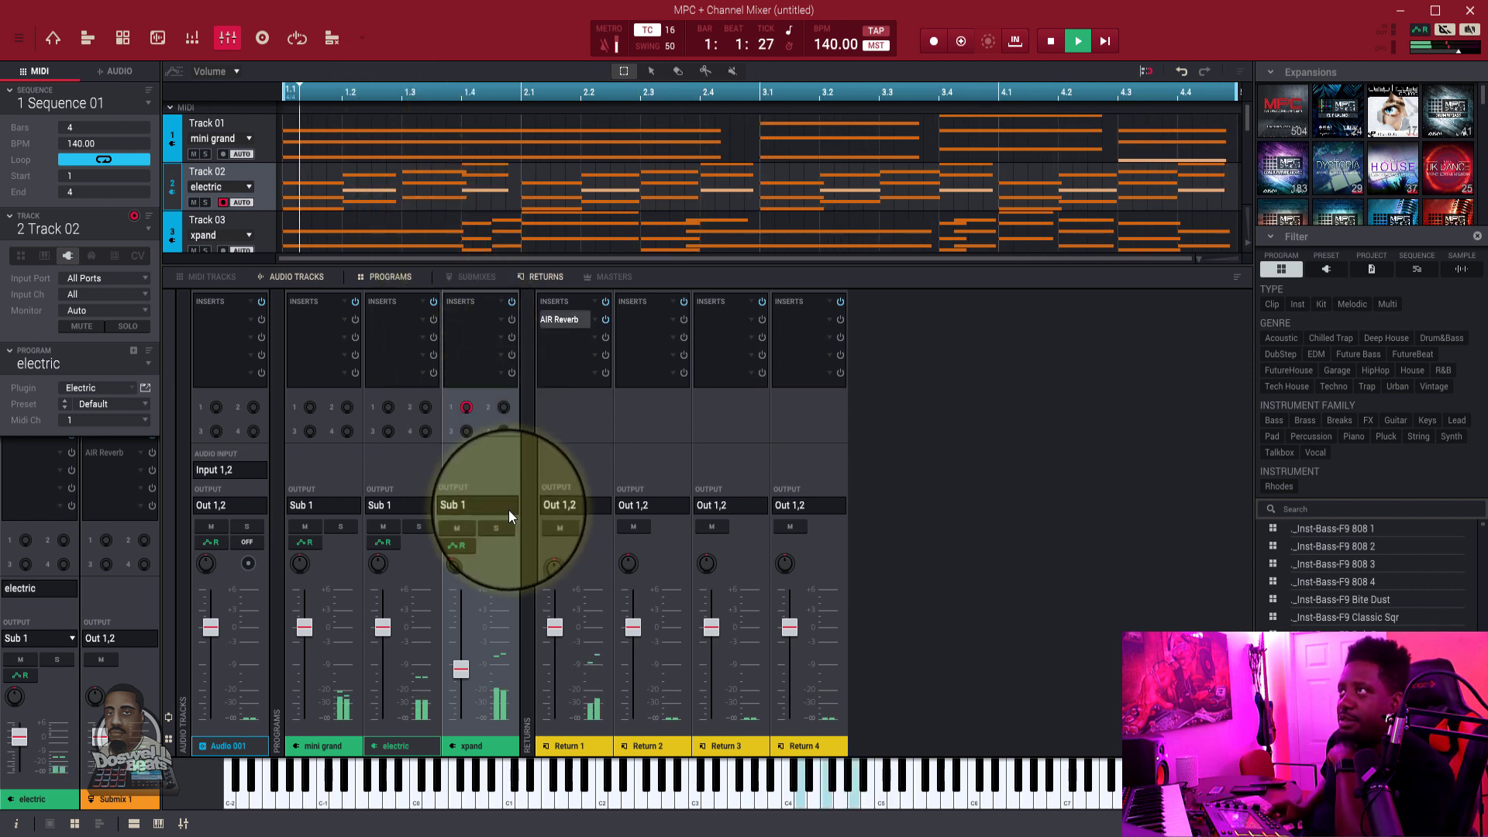
# - Set send 1 low on xpand, high on electric and partway up on mini grand, and stop playback
pyautogui.moveTo(467, 413)
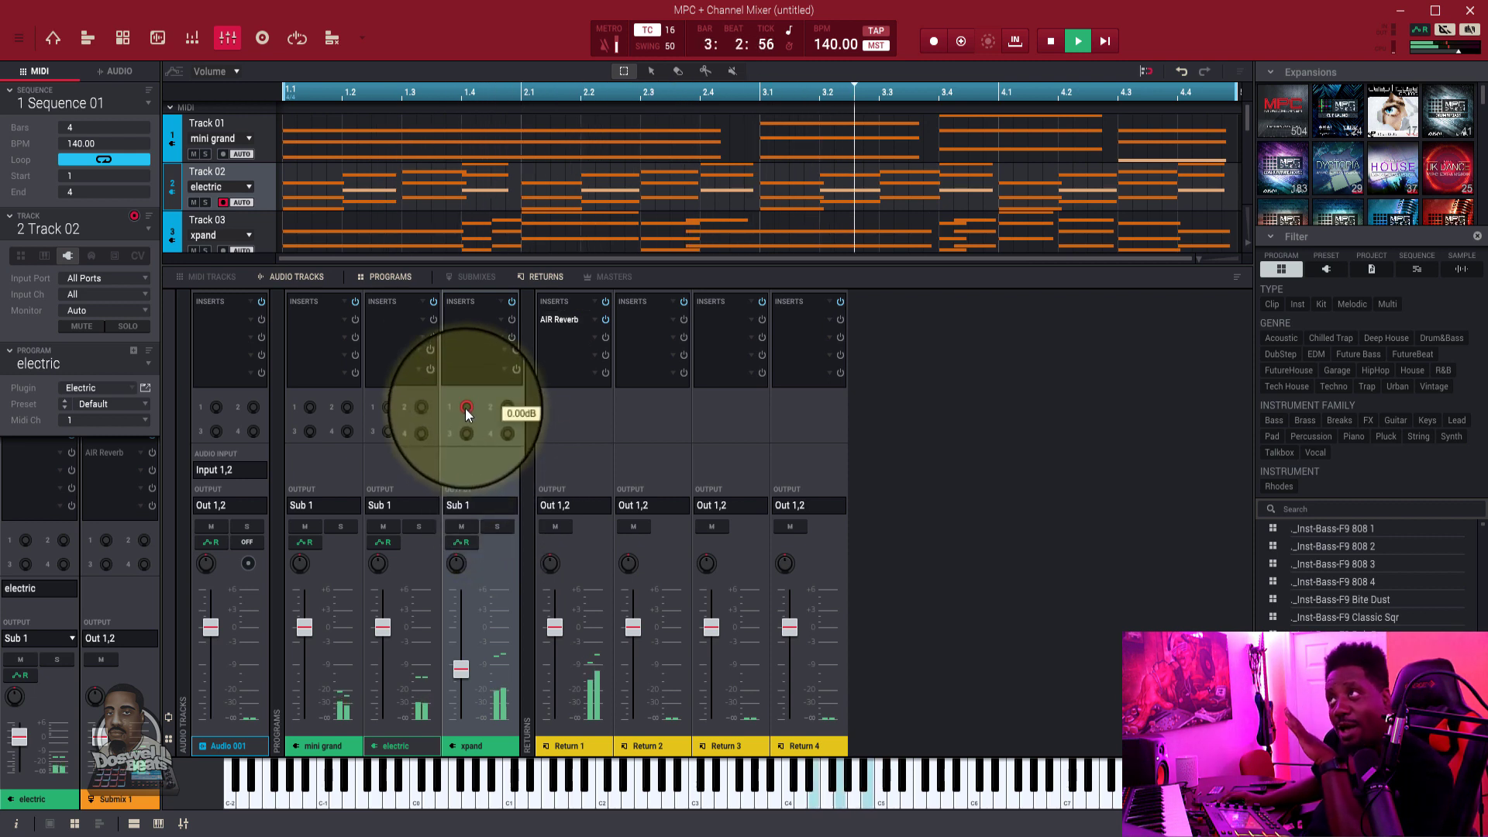
pyautogui.moveTo(468, 412); pyautogui.dragTo(496, 547)
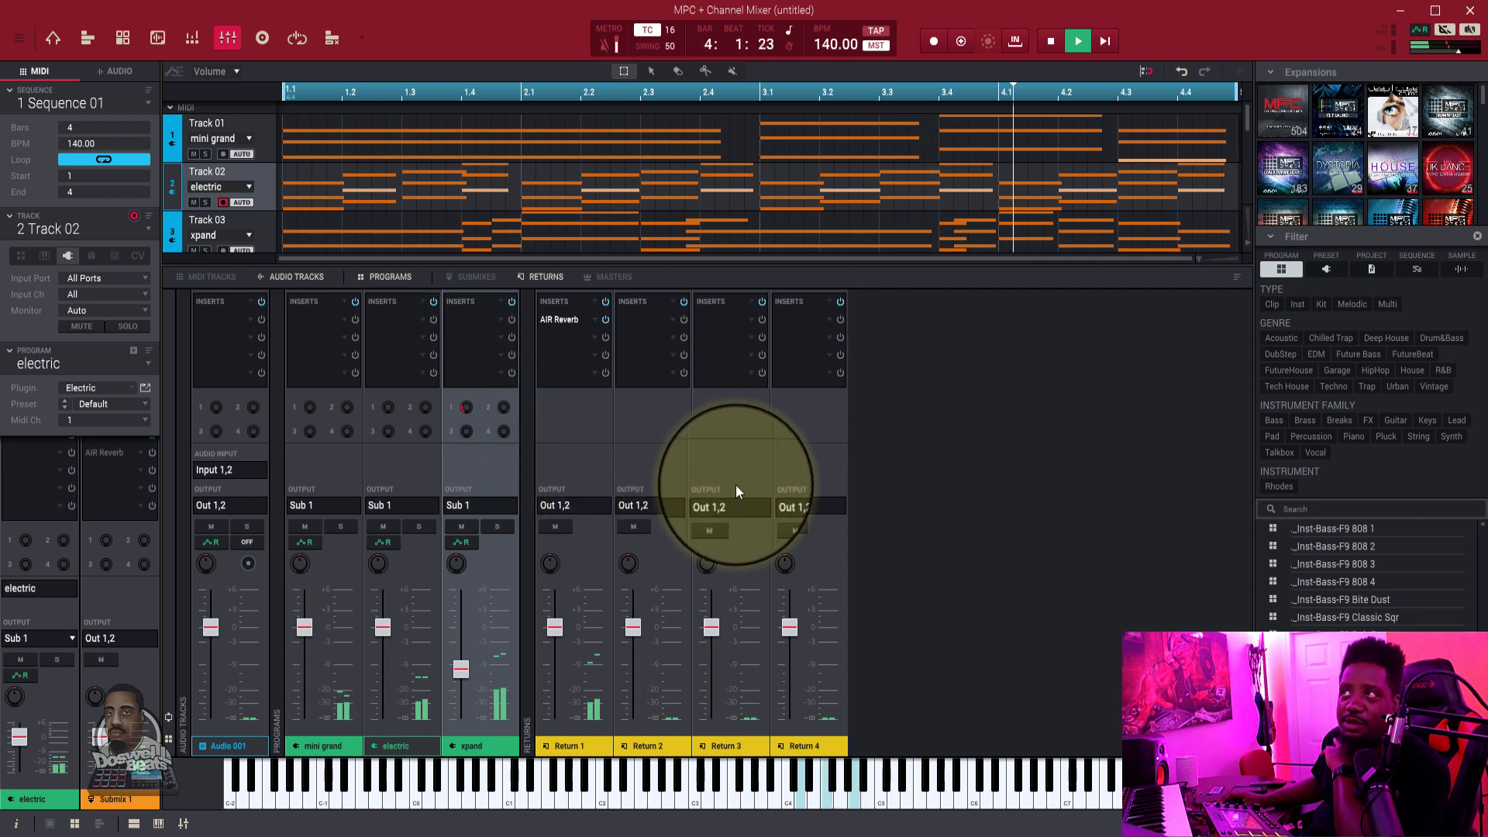
pyautogui.click(388, 407)
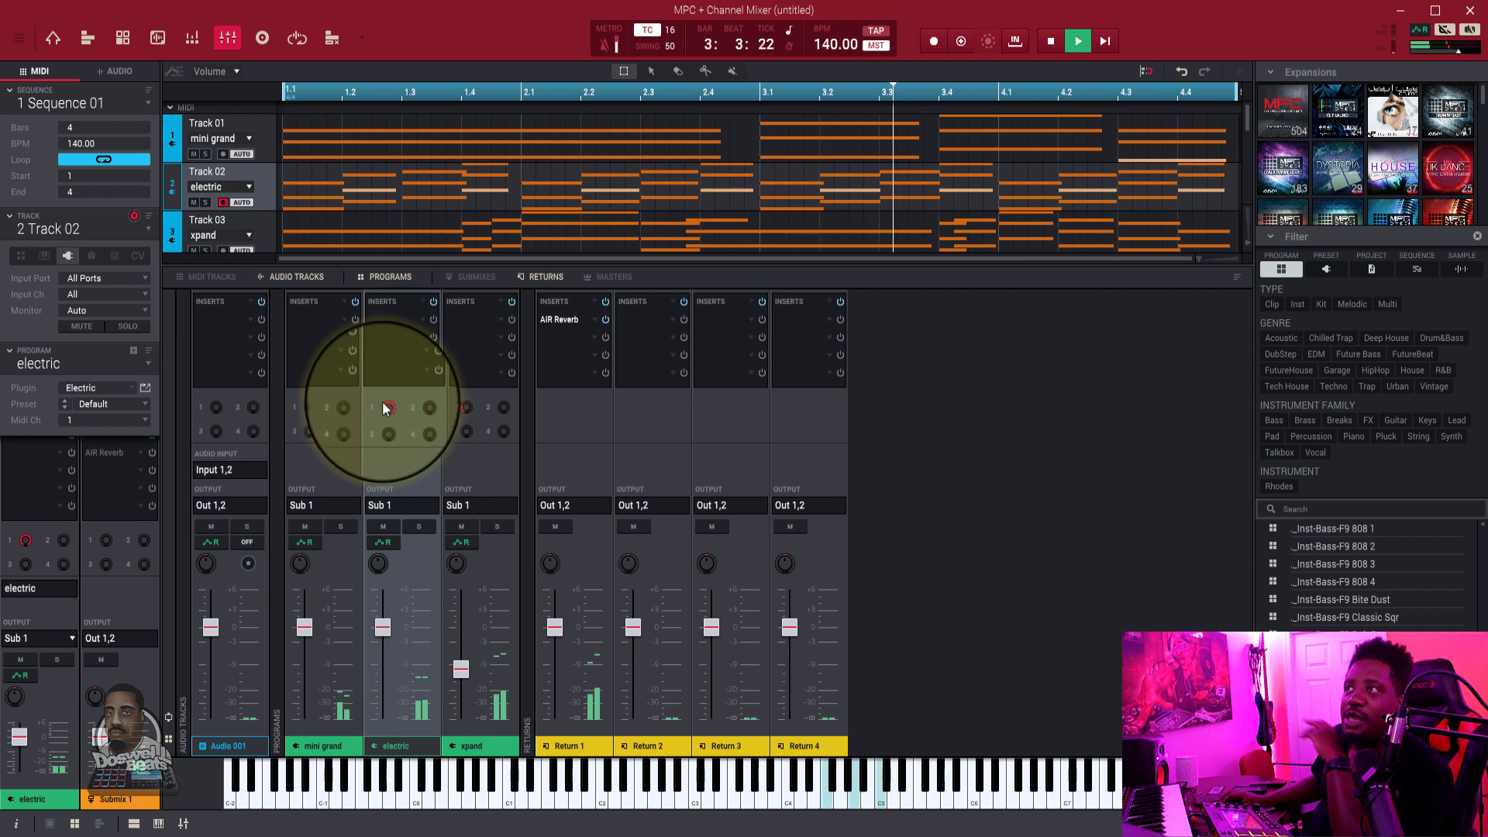
pyautogui.click(309, 409)
pyautogui.moveTo(307, 355); pyautogui.dragTo(308, 306)
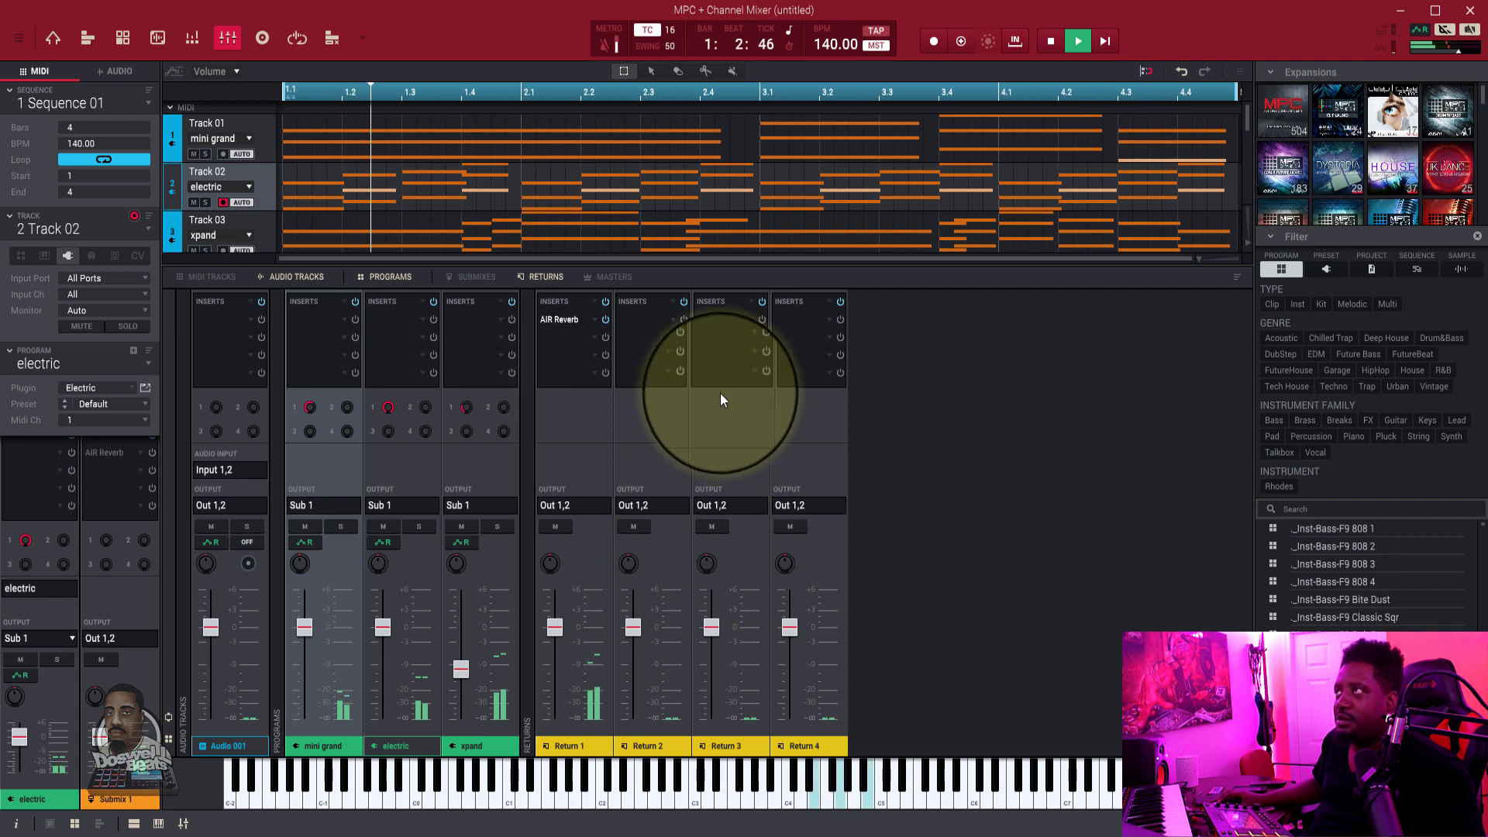
pyautogui.press('space')
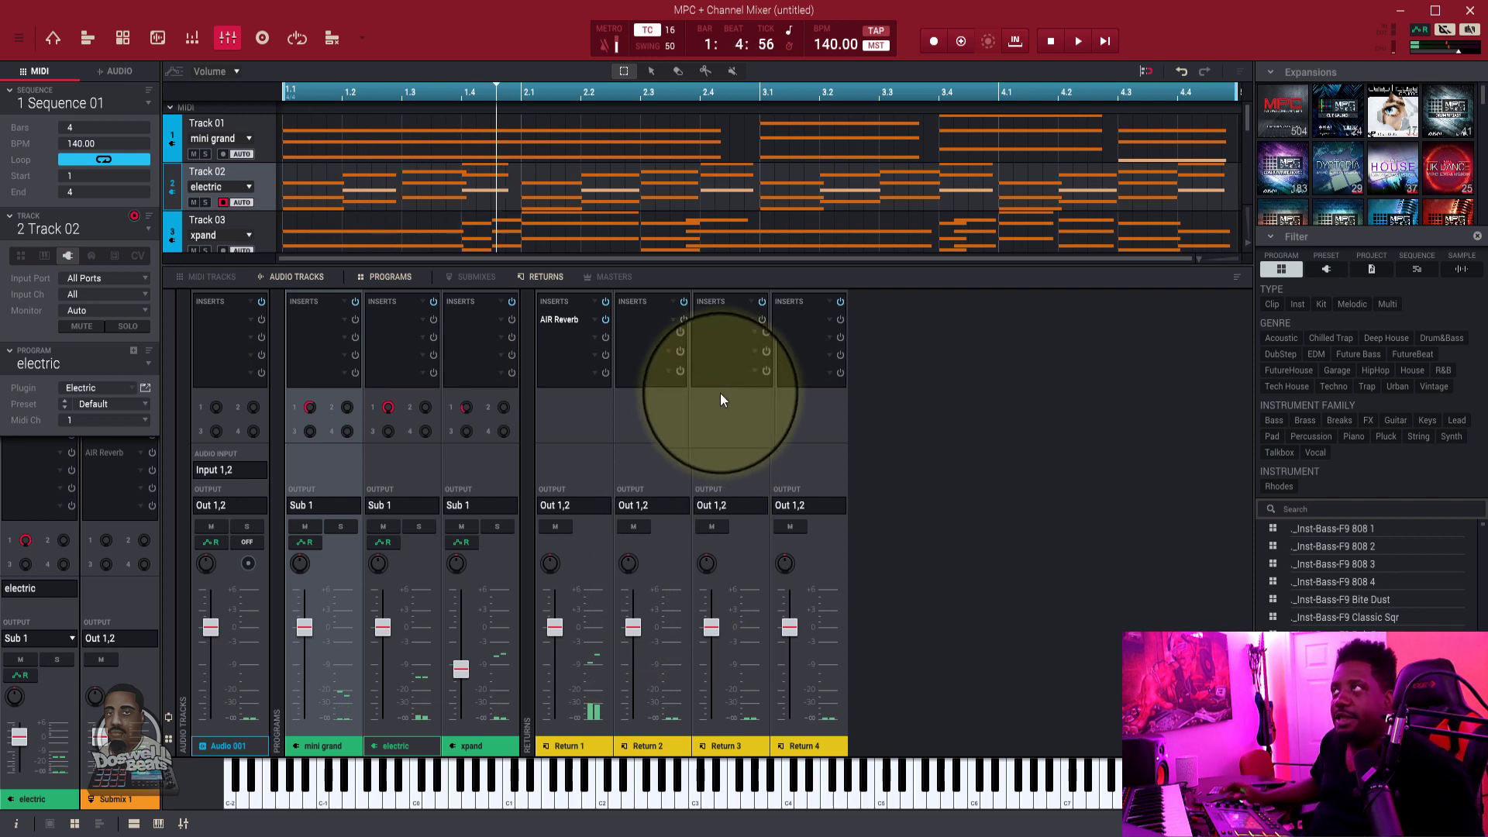